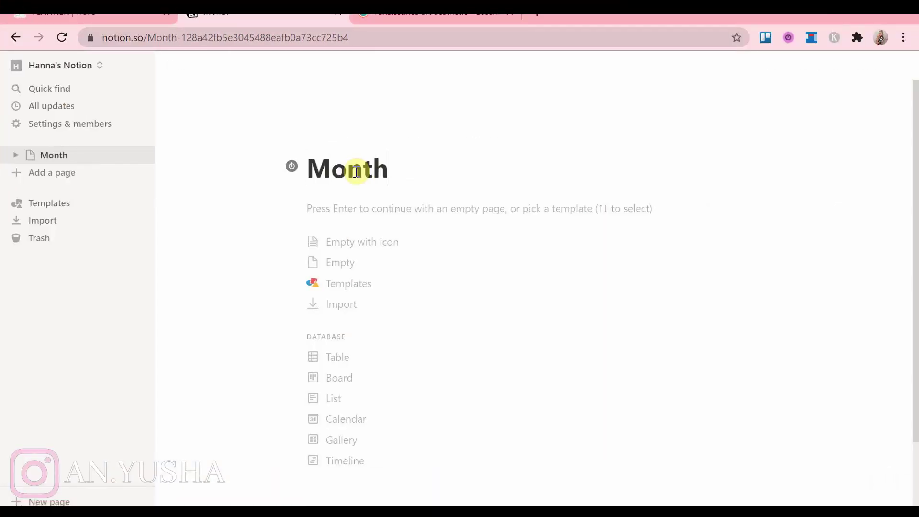
Step: Title the page Monthly Overview and upload a classical cherub painting from the Downloads folder as its cover
{"action": "type", "text": "verview"}
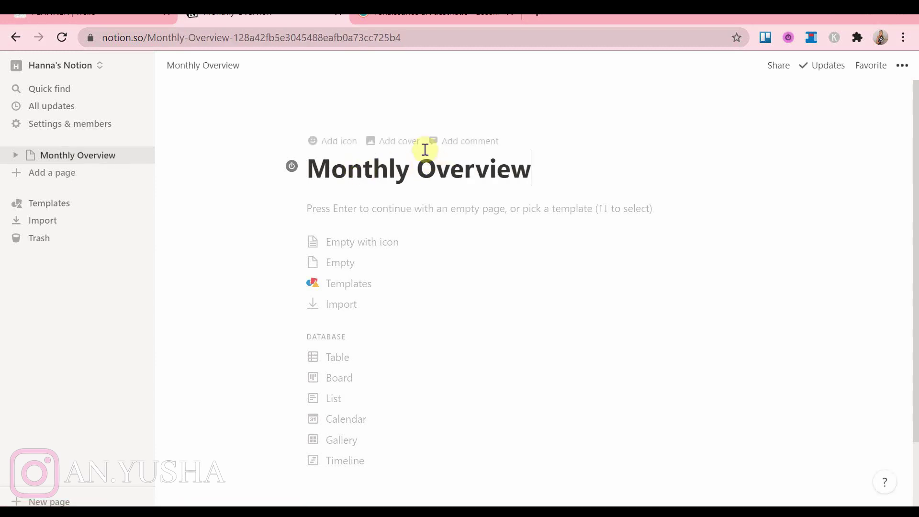
{"action": "left_click", "coordinate": [383, 144]}
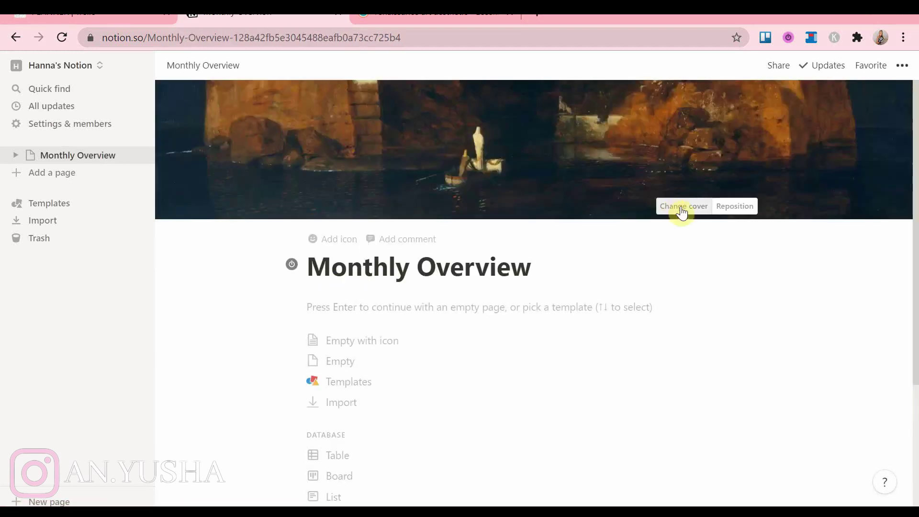
{"action": "left_click", "coordinate": [680, 210]}
{"action": "left_click", "coordinate": [572, 232]}
{"action": "left_click", "coordinate": [631, 271]}
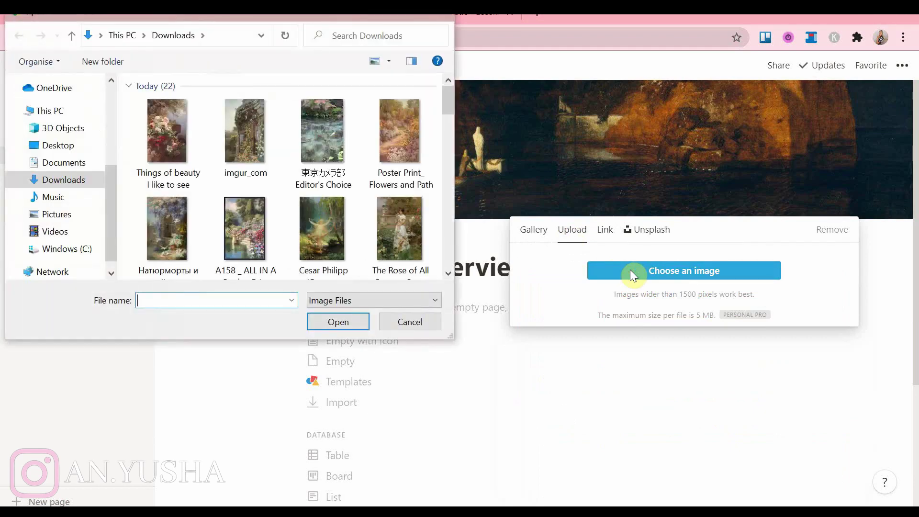
{"action": "left_click_drag", "start_coordinate": [444, 109], "coordinate": [427, 137]}
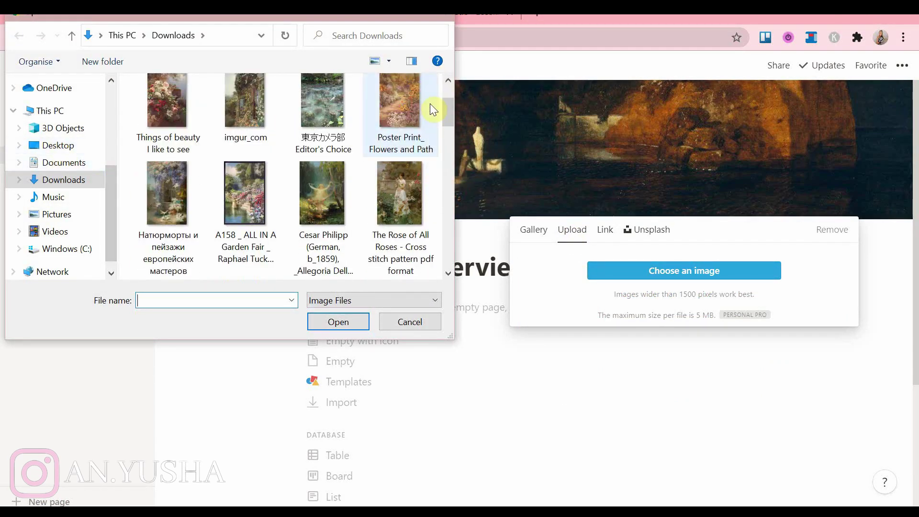
{"action": "left_click_drag", "start_coordinate": [445, 107], "coordinate": [448, 126]}
{"action": "double_click", "coordinate": [167, 149]}
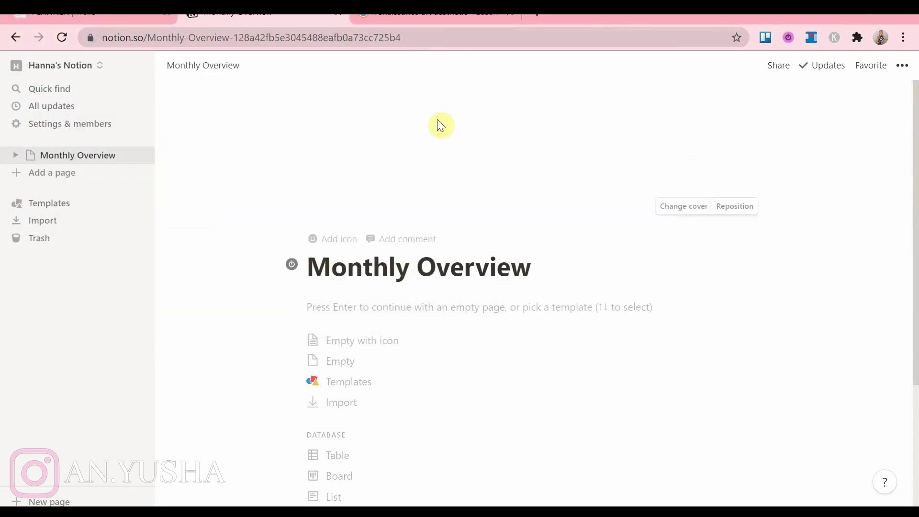
Step: Reposition the cover image so that the painting's central group of cherubs shows, and save the position
{"action": "left_click", "coordinate": [734, 206]}
{"action": "left_click_drag", "start_coordinate": [527, 192], "coordinate": [529, 116]}
{"action": "left_click", "coordinate": [696, 206]}
Step: Add a page icon by uploading the white peony image from the Desktop folder
{"action": "left_click", "coordinate": [341, 240]}
{"action": "left_click", "coordinate": [342, 242]}
{"action": "left_click", "coordinate": [263, 260]}
{"action": "left_click", "coordinate": [283, 301]}
{"action": "left_click", "coordinate": [56, 163]}
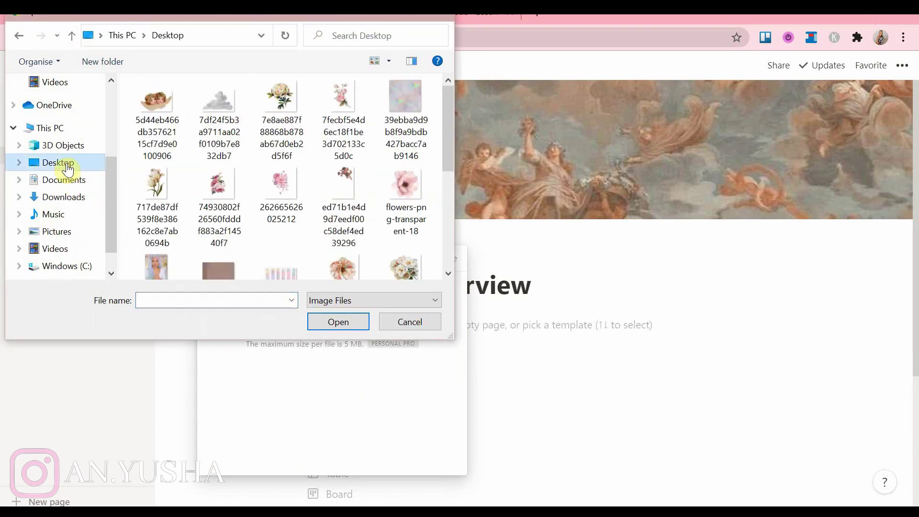
{"action": "double_click", "coordinate": [289, 106]}
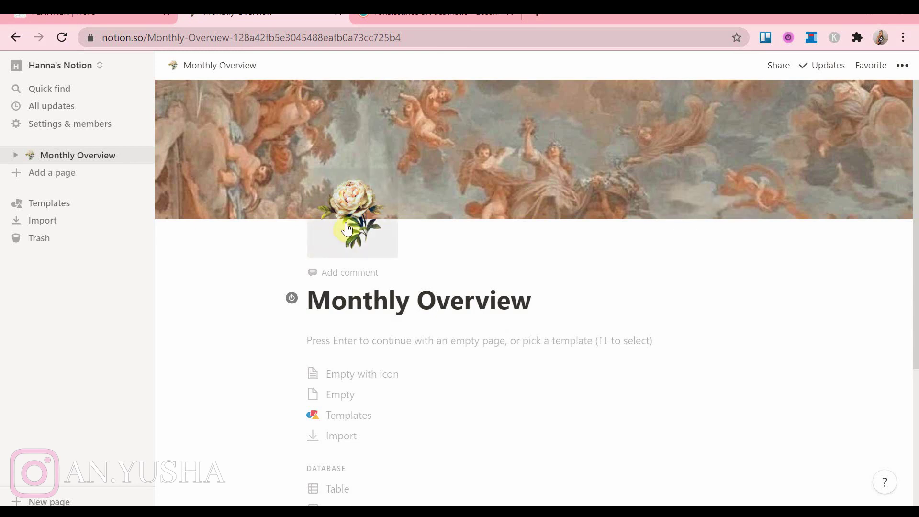
Step: Insert an inline calendar below the page title and name it CALENDAR
{"action": "scroll", "coordinate": [236, 304], "scroll_direction": "down", "scroll_amount": 2}
{"action": "scroll", "coordinate": [238, 304], "scroll_direction": "up", "scroll_amount": 2}
{"action": "key", "text": "Return"}
{"action": "type", "text": "/"}
{"action": "scroll", "coordinate": [402, 238], "scroll_direction": "down", "scroll_amount": 15}
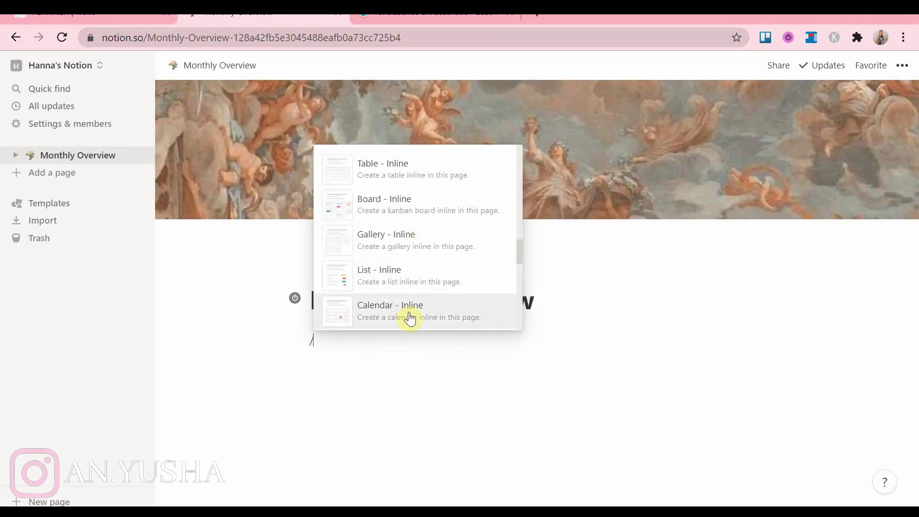
{"action": "left_click", "coordinate": [410, 311]}
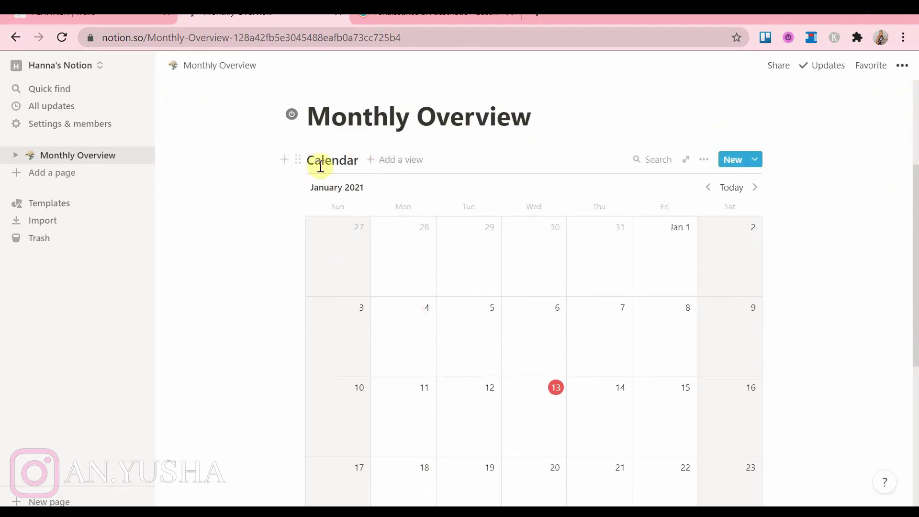
{"action": "double_click", "coordinate": [360, 160]}
{"action": "key", "text": "BackSpace"}
{"action": "type", "text": "CALENDAR"}
{"action": "left_click", "coordinate": [397, 159]}
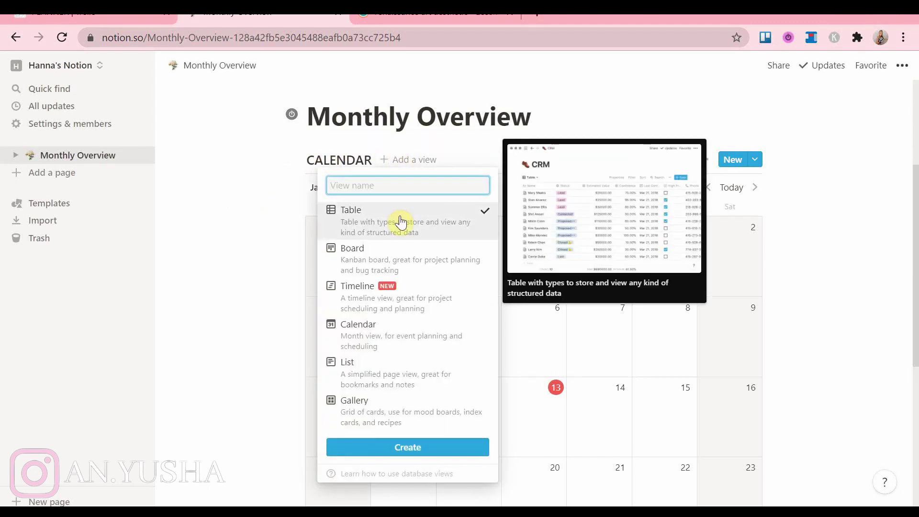
{"action": "left_click", "coordinate": [309, 160]}
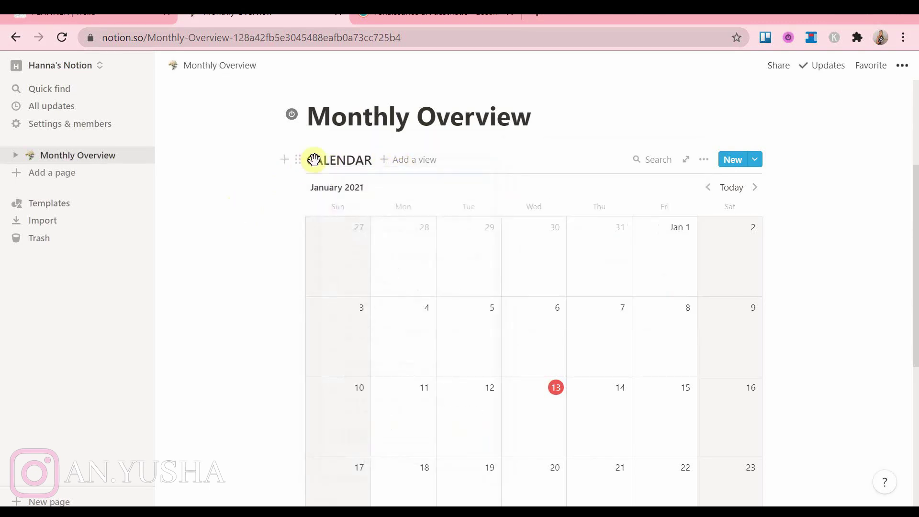
{"action": "right_click", "coordinate": [309, 160]}
{"action": "left_click", "coordinate": [335, 173]}
{"action": "left_click_drag", "start_coordinate": [549, 264], "coordinate": [549, 357]}
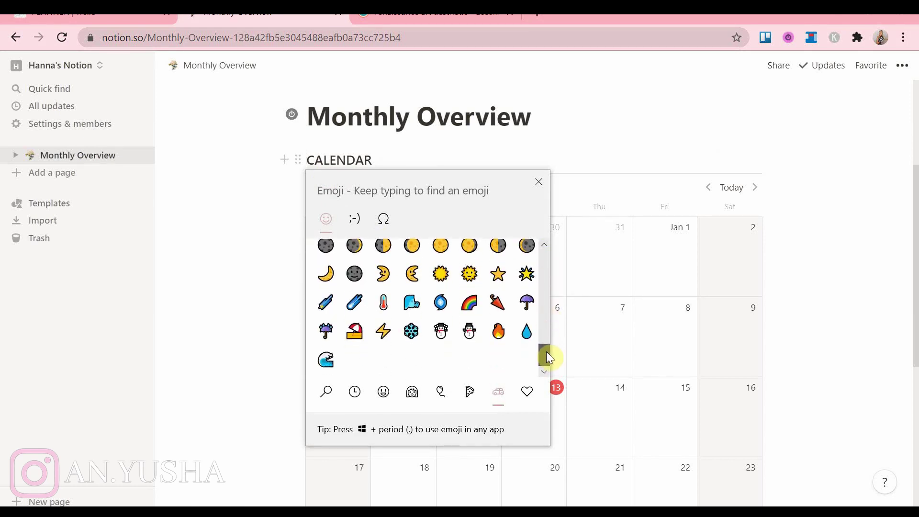
{"action": "left_click", "coordinate": [586, 168]}
Step: Set the page to full width and preview the Serif and Mono fonts before choosing Default
{"action": "scroll", "coordinate": [588, 172], "scroll_direction": "down", "scroll_amount": 2}
{"action": "scroll", "coordinate": [589, 172], "scroll_direction": "up", "scroll_amount": 2}
{"action": "left_click", "coordinate": [903, 65]}
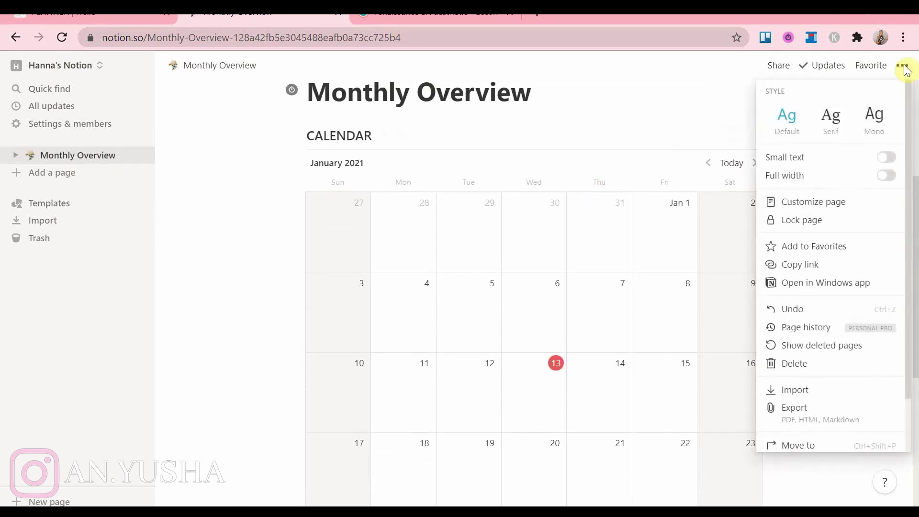
{"action": "left_click", "coordinate": [845, 175]}
{"action": "left_click", "coordinate": [838, 117]}
{"action": "left_click", "coordinate": [877, 115]}
{"action": "left_click", "coordinate": [786, 115]}
{"action": "left_click", "coordinate": [622, 228]}
Step: Insert a divider below the calendar
{"action": "scroll", "coordinate": [621, 224], "scroll_direction": "down", "scroll_amount": 1}
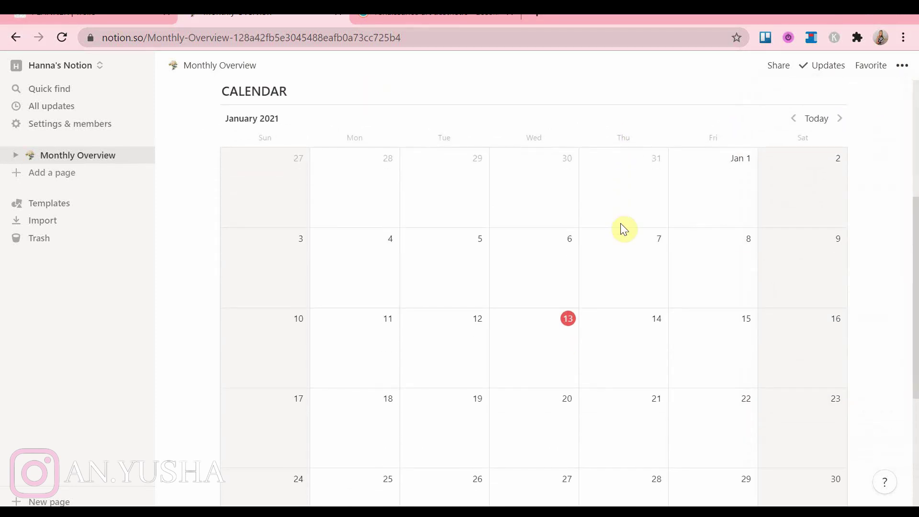
{"action": "scroll", "coordinate": [897, 221], "scroll_direction": "down", "scroll_amount": 5}
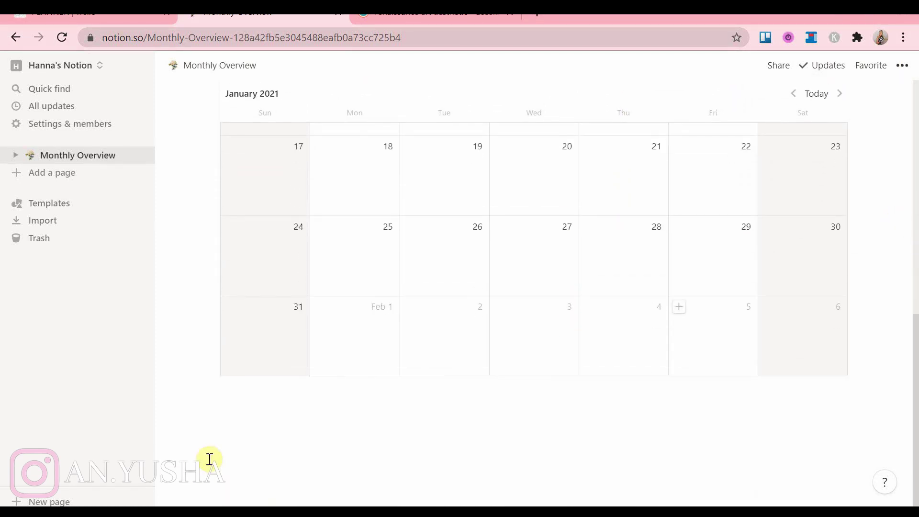
{"action": "type", "text": "/"}
{"action": "scroll", "coordinate": [304, 321], "scroll_direction": "down", "scroll_amount": 3}
{"action": "left_click", "coordinate": [318, 312]}
Step: Insert an inline list database below the divider and title it GOALS FOR THE MONTH
{"action": "left_click", "coordinate": [252, 395]}
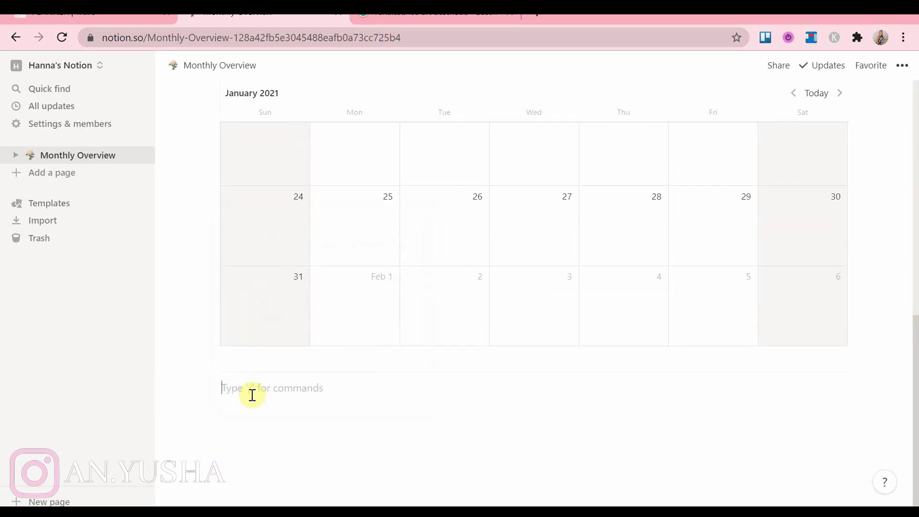
{"action": "type", "text": "/"}
{"action": "scroll", "coordinate": [288, 331], "scroll_direction": "down", "scroll_amount": 6}
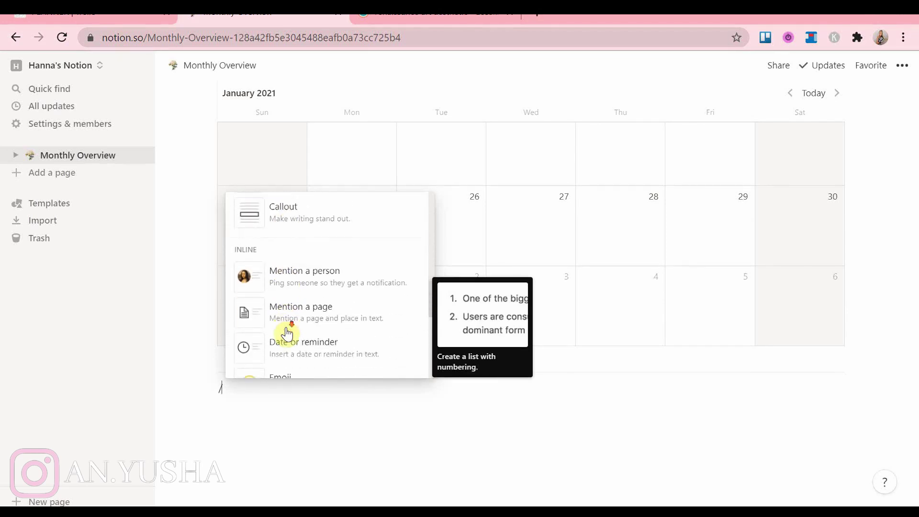
{"action": "scroll", "coordinate": [290, 332], "scroll_direction": "down", "scroll_amount": 5}
{"action": "left_click", "coordinate": [297, 304]}
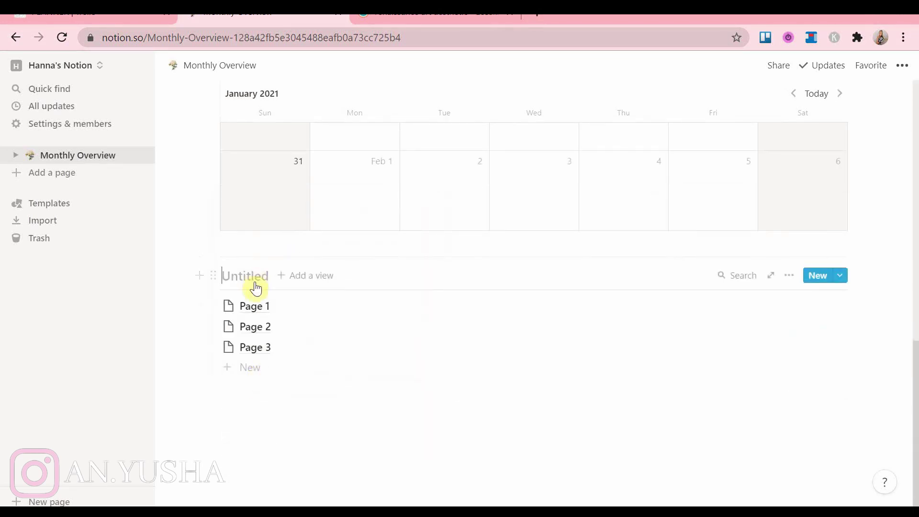
Step: Rename the three pages in the goals list to Goal 1, Goal 2 and Goal 3
{"action": "left_click", "coordinate": [278, 314]}
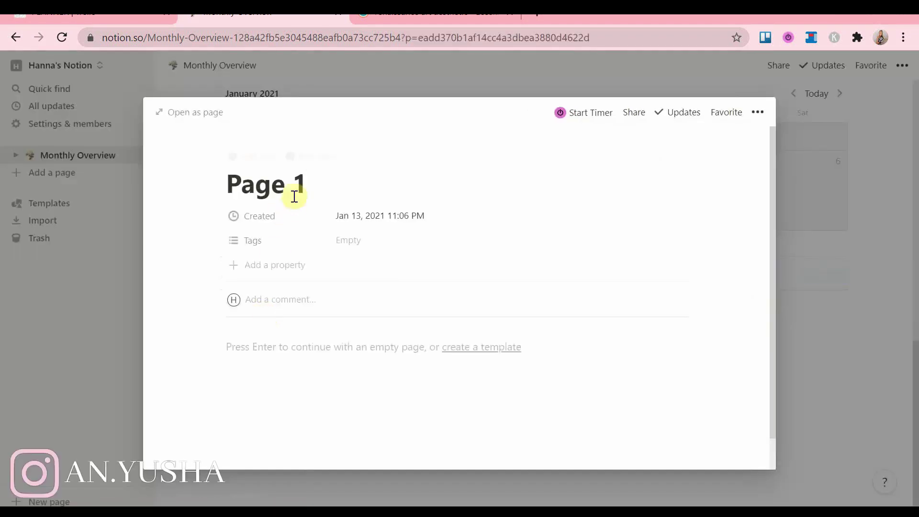
{"action": "left_click_drag", "start_coordinate": [303, 185], "coordinate": [225, 185]}
{"action": "type", "text": "Goal 1"}
{"action": "left_click", "coordinate": [142, 322]}
{"action": "left_click", "coordinate": [249, 331]}
{"action": "left_click_drag", "start_coordinate": [283, 185], "coordinate": [227, 185]}
{"action": "type", "text": "Goal"}
{"action": "left_click", "coordinate": [102, 345]}
{"action": "left_click", "coordinate": [245, 349]}
{"action": "left_click_drag", "start_coordinate": [284, 185], "coordinate": [228, 185]}
{"action": "type", "text": "Goal"}
Step: Rename the Tags property on the Goal 3 page to Categories
{"action": "left_click", "coordinate": [373, 240]}
{"action": "left_click", "coordinate": [254, 242]}
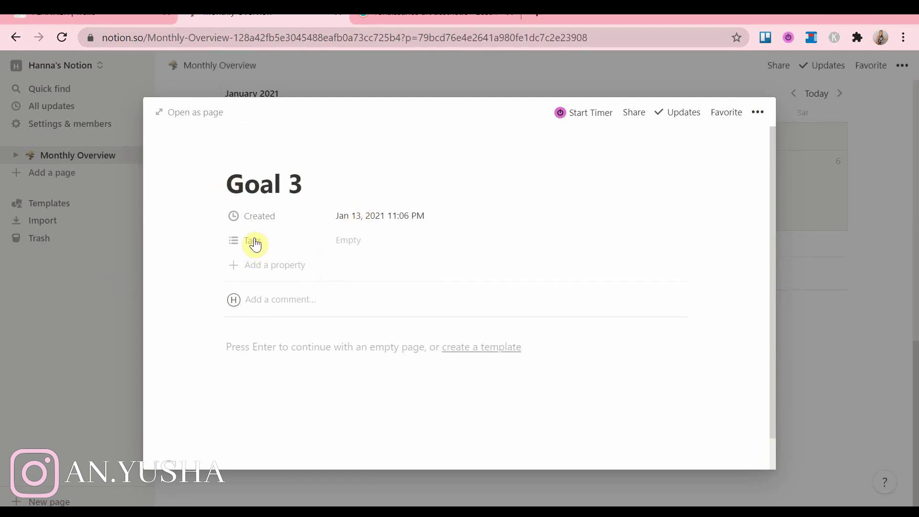
{"action": "left_click", "coordinate": [253, 242]}
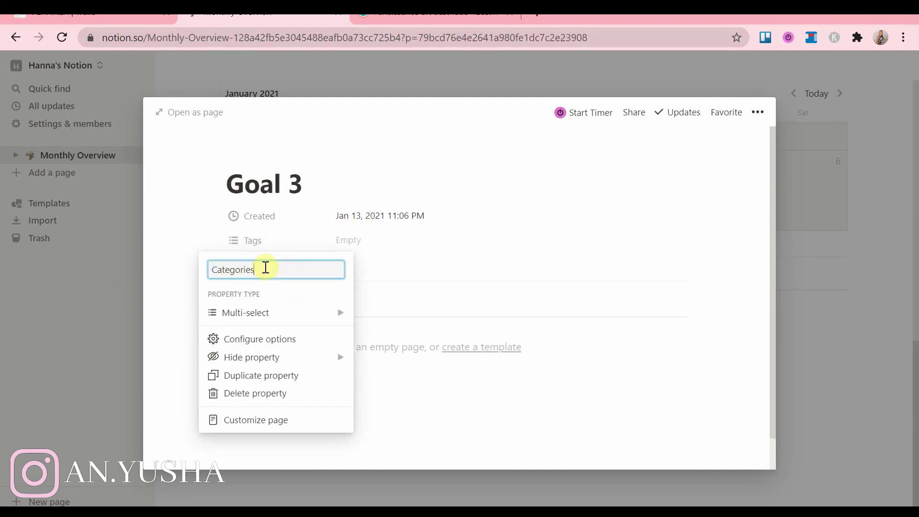
{"action": "key", "text": "Return"}
Step: Create the Categories options Business, Relationships, Fun, Finances, Health and Self Growth
{"action": "left_click", "coordinate": [357, 243]}
{"action": "type", "text": "Business"}
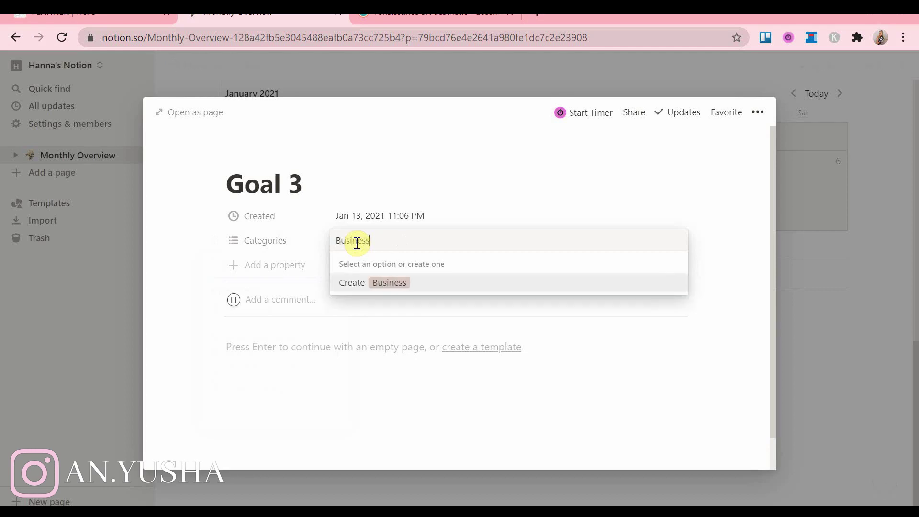
{"action": "key", "text": "Return"}
{"action": "type", "text": "R"}
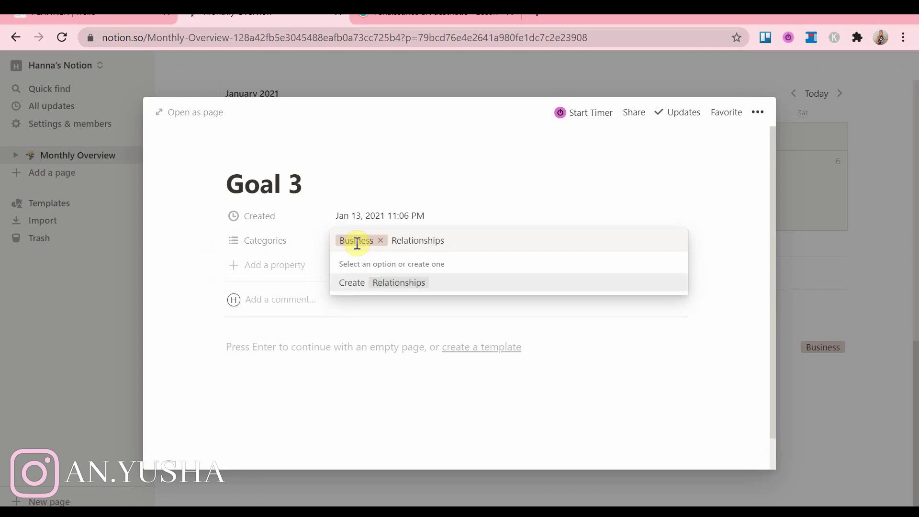
{"action": "type", "text": "elationships"}
{"action": "key", "text": "Return"}
{"action": "type", "text": "Fun"}
{"action": "key", "text": "Return"}
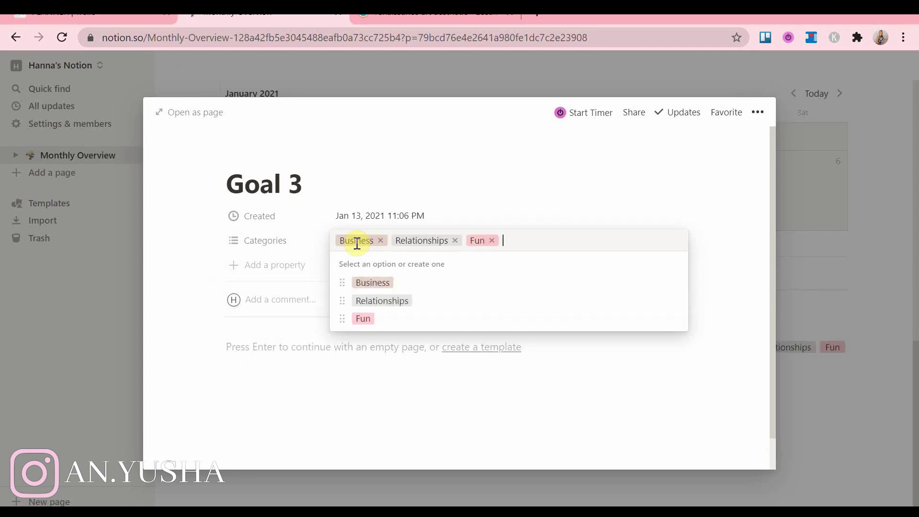
{"action": "type", "text": "Finances"}
{"action": "key", "text": "Return"}
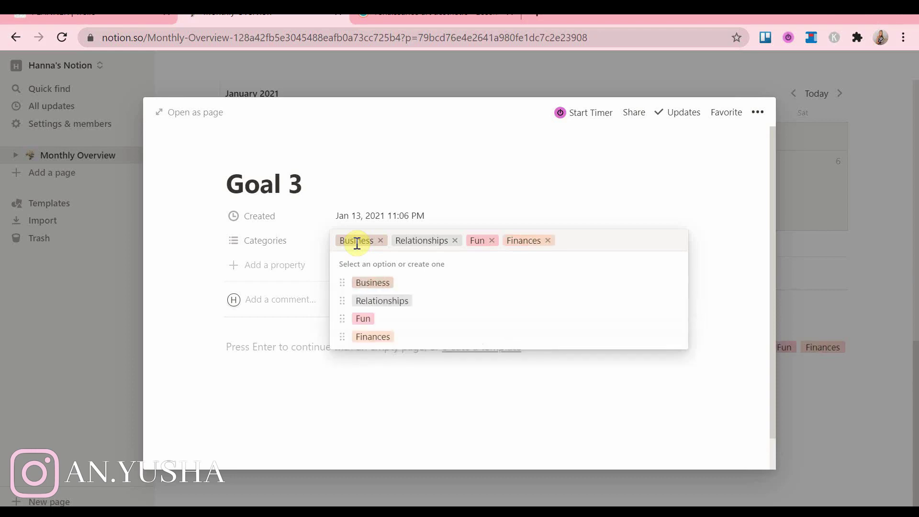
{"action": "type", "text": "Health"}
{"action": "key", "text": "Return"}
{"action": "type", "text": "Self"}
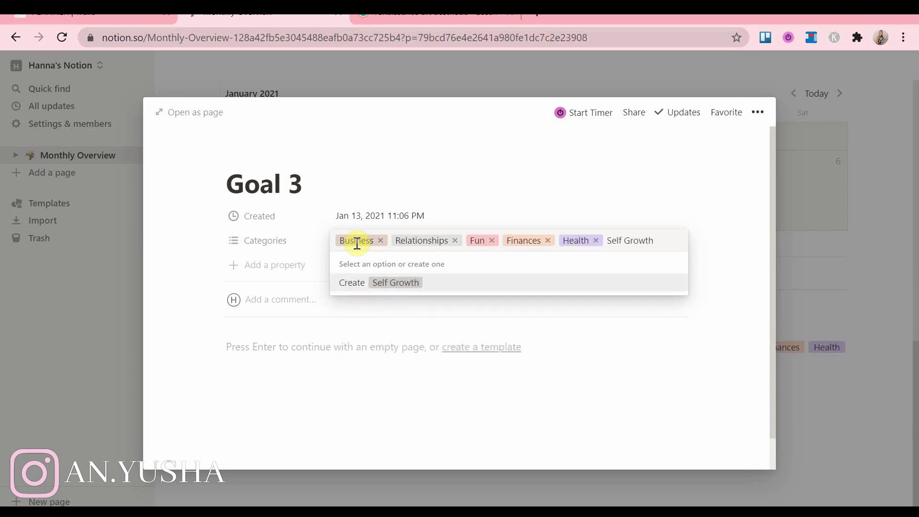
{"action": "type", "text": " Growth"}
{"action": "key", "text": "Return"}
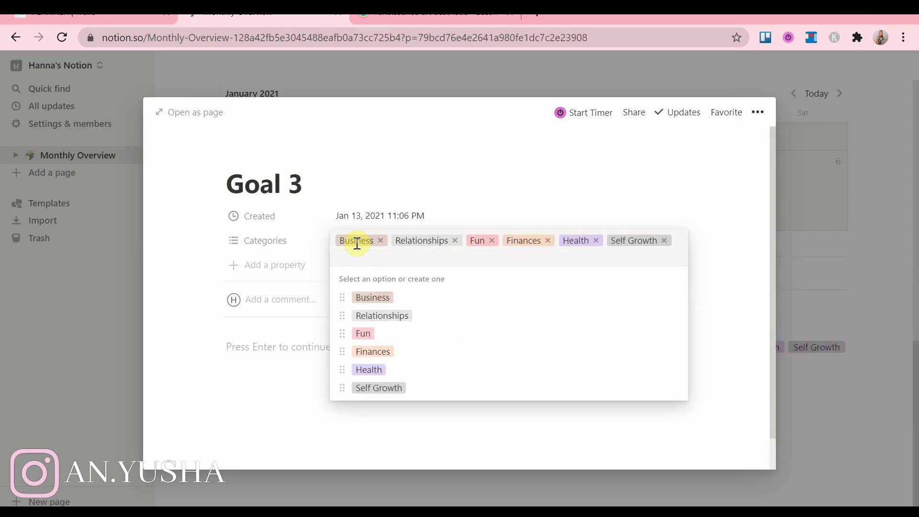
Step: Recolor the Relationships option pink and the Self Growth option blue
{"action": "left_click", "coordinate": [675, 316]}
{"action": "left_click", "coordinate": [645, 477]}
{"action": "left_click", "coordinate": [581, 395]}
{"action": "left_click", "coordinate": [674, 388]}
{"action": "left_click", "coordinate": [645, 313]}
{"action": "left_click", "coordinate": [731, 350]}
Step: Remove all category tags from Goal 3 and close its page
{"action": "left_click", "coordinate": [598, 243]}
{"action": "key", "text": "BackSpace"}
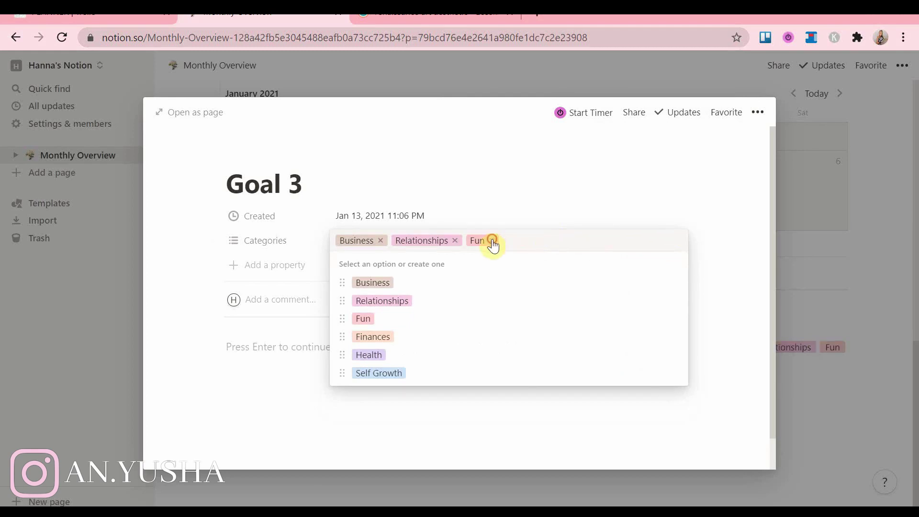
{"action": "left_click", "coordinate": [381, 240]}
{"action": "left_click", "coordinate": [831, 241]}
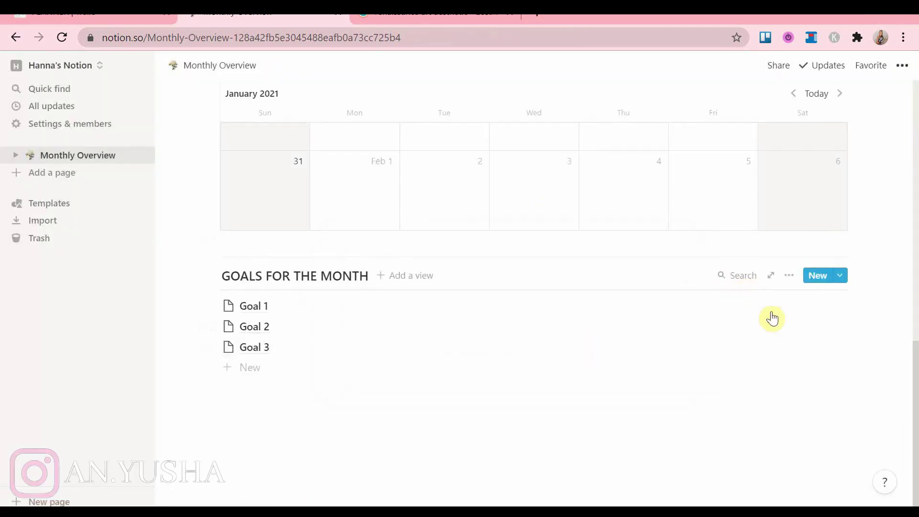
Step: Add a checkbox property named Status to the Goal 1 page and close the page
{"action": "left_click", "coordinate": [486, 310]}
{"action": "left_click", "coordinate": [263, 275]}
{"action": "mouse_move", "coordinate": [308, 339]}
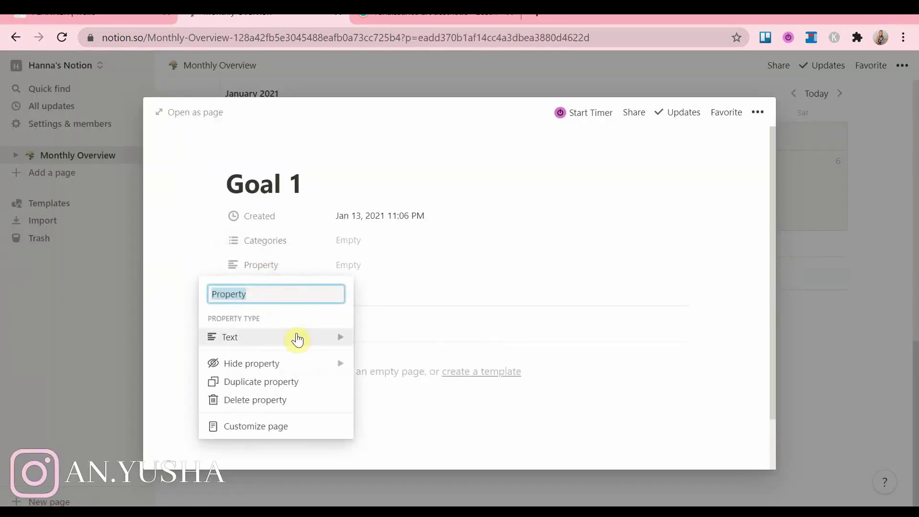
{"action": "left_click", "coordinate": [396, 346]}
{"action": "type", "text": "Status"}
{"action": "key", "text": "Return"}
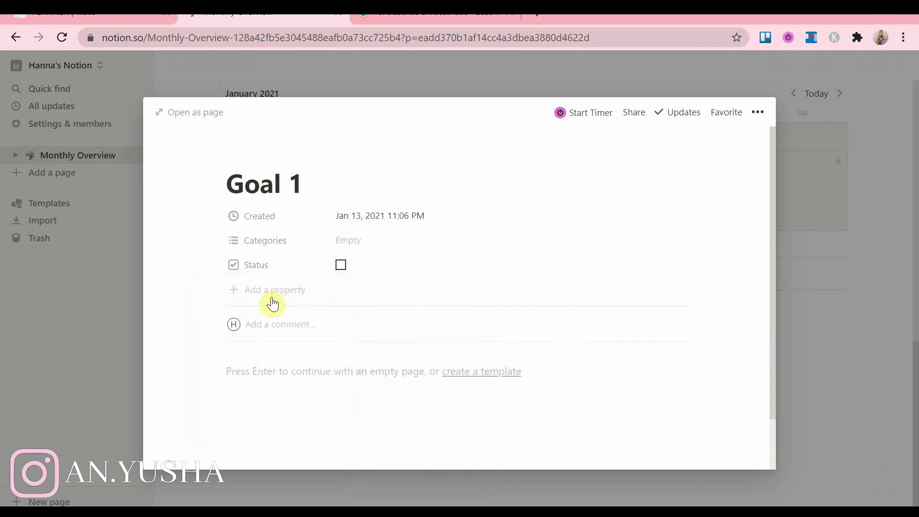
{"action": "left_click", "coordinate": [832, 304]}
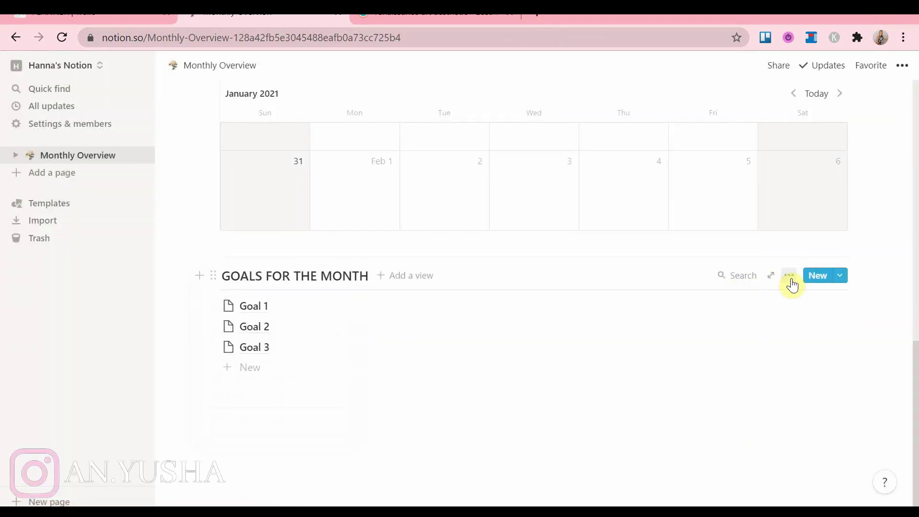
Step: Show the Status property in the goals list view
{"action": "left_click", "coordinate": [790, 276]}
{"action": "left_click", "coordinate": [777, 293]}
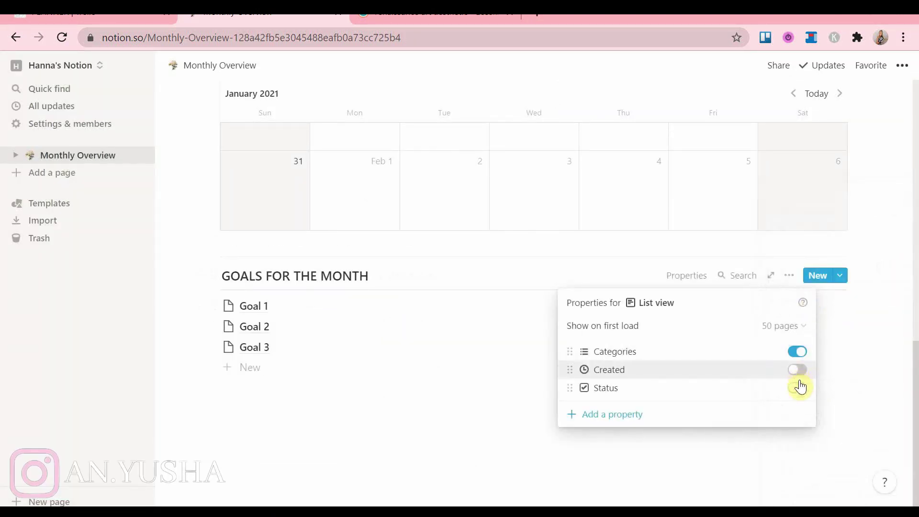
{"action": "left_click", "coordinate": [889, 365]}
Step: Assign the Business category to Goal 1 and close its page
{"action": "left_click", "coordinate": [809, 311]}
{"action": "left_click", "coordinate": [261, 241]}
{"action": "mouse_move", "coordinate": [302, 312]}
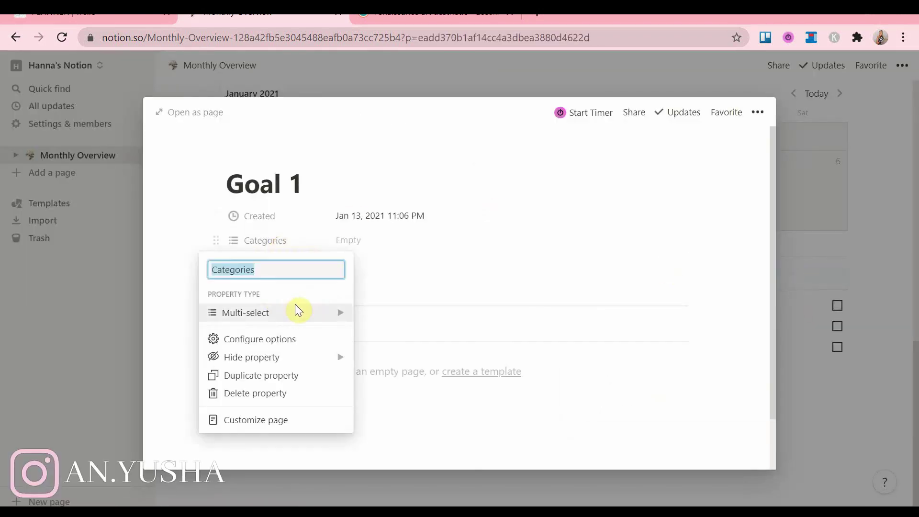
{"action": "left_click", "coordinate": [504, 258]}
{"action": "left_click", "coordinate": [378, 242]}
{"action": "left_click", "coordinate": [605, 284]}
{"action": "left_click", "coordinate": [800, 343]}
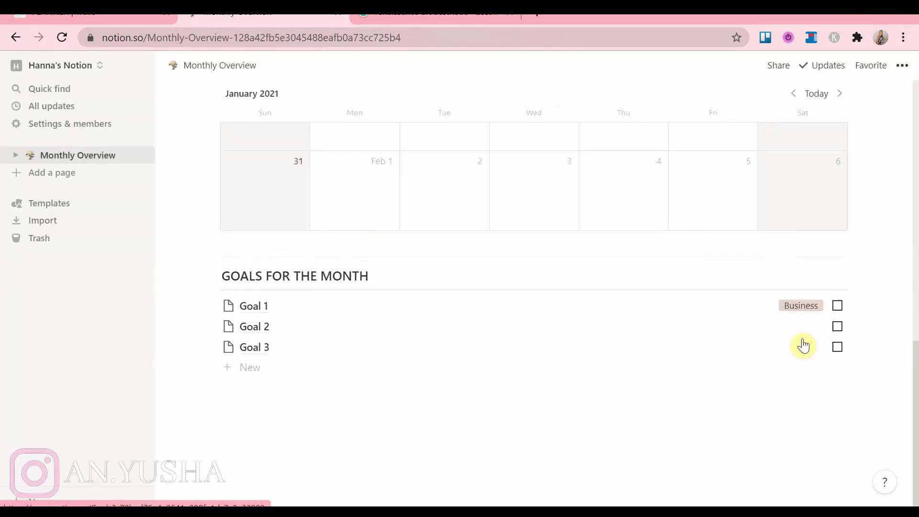
Step: Assign the Finances category to Goal 2 and close its page
{"action": "left_click", "coordinate": [795, 326]}
{"action": "left_click", "coordinate": [373, 242]}
{"action": "left_click", "coordinate": [382, 337]}
{"action": "left_click", "coordinate": [788, 364]}
Step: Assign the Relationships category to Goal 3 and close its page
{"action": "left_click", "coordinate": [766, 347]}
{"action": "left_click", "coordinate": [353, 240]}
{"action": "left_click", "coordinate": [379, 301]}
{"action": "left_click", "coordinate": [821, 365]}
{"action": "left_click", "coordinate": [820, 365]}
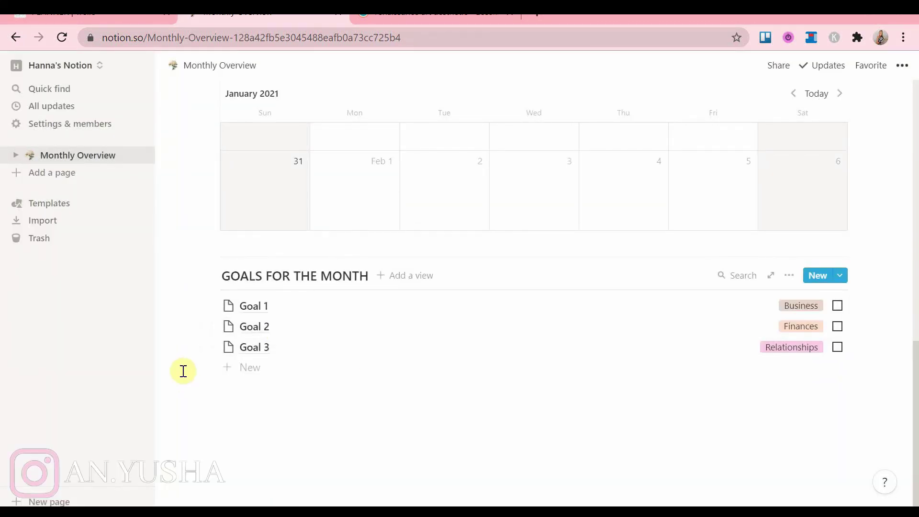
Step: Add a Goal 4 entry to the goals list, assign it the Self Growth category and close its page
{"action": "left_click", "coordinate": [240, 368]}
{"action": "type", "text": "Goal 4"}
{"action": "key", "text": "Return"}
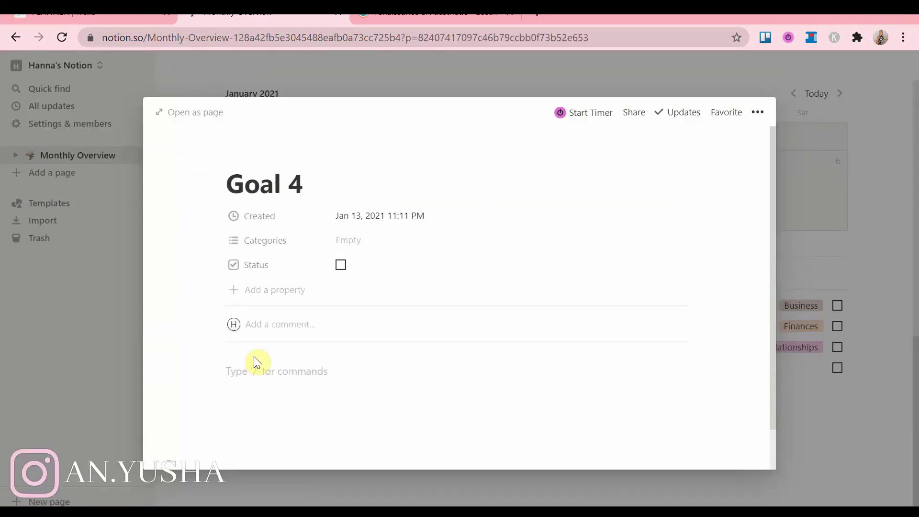
{"action": "left_click", "coordinate": [354, 240]}
{"action": "left_click", "coordinate": [374, 373]}
{"action": "left_click", "coordinate": [814, 249]}
{"action": "left_click", "coordinate": [814, 249]}
Step: Insert an image block below the goals list
{"action": "scroll", "coordinate": [725, 262], "scroll_direction": "down", "scroll_amount": 1}
{"action": "left_click", "coordinate": [236, 395]}
{"action": "type", "text": "/"}
{"action": "scroll", "coordinate": [302, 354], "scroll_direction": "down", "scroll_amount": 8}
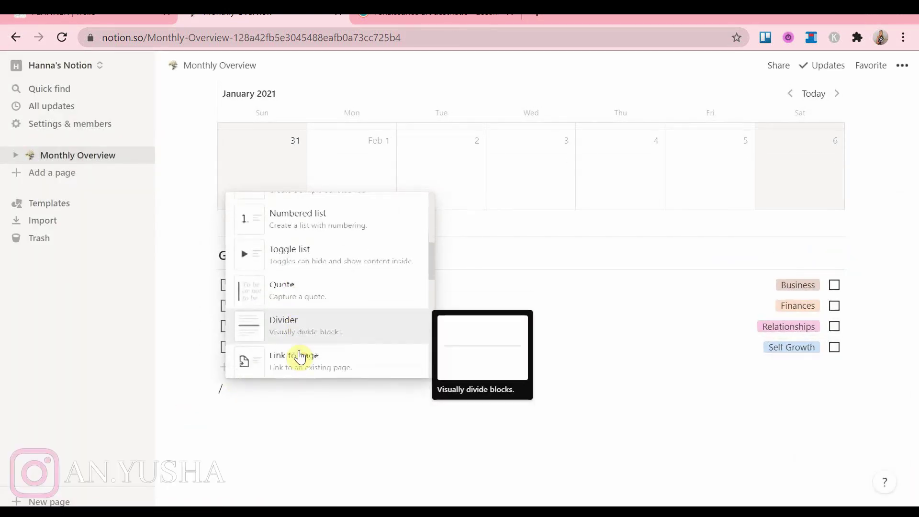
{"action": "scroll", "coordinate": [299, 354], "scroll_direction": "down", "scroll_amount": 5}
{"action": "left_click", "coordinate": [302, 341]}
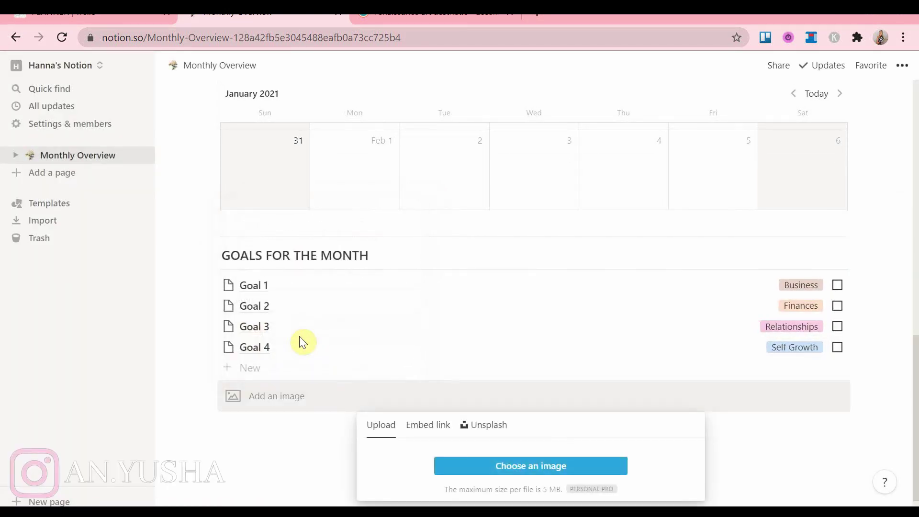
Step: Upload the picture "Mensajes BTS" from the Downloads folder into the image block
{"action": "left_click", "coordinate": [509, 467]}
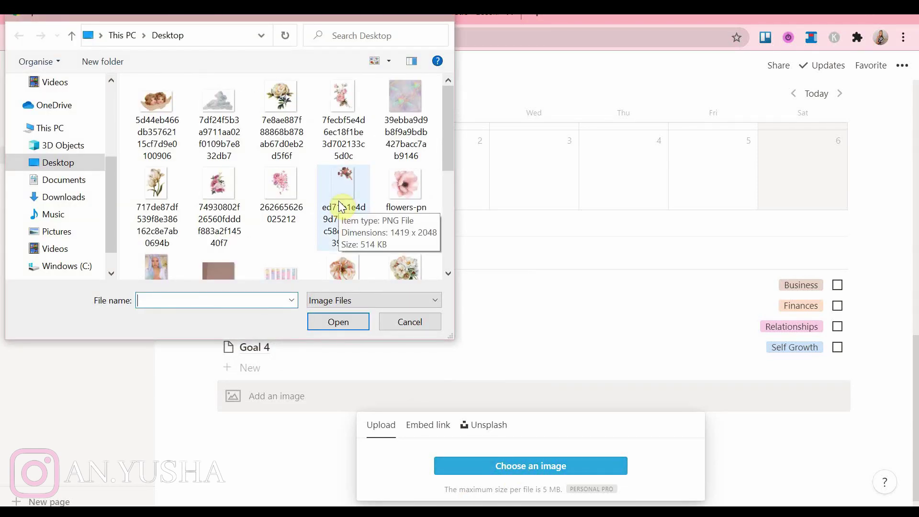
{"action": "left_click", "coordinate": [82, 194]}
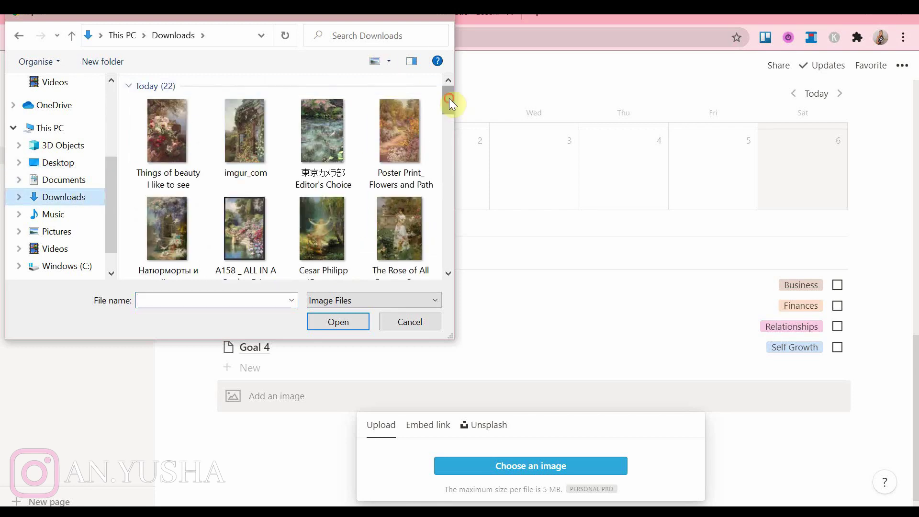
{"action": "left_click_drag", "start_coordinate": [450, 98], "coordinate": [438, 137]}
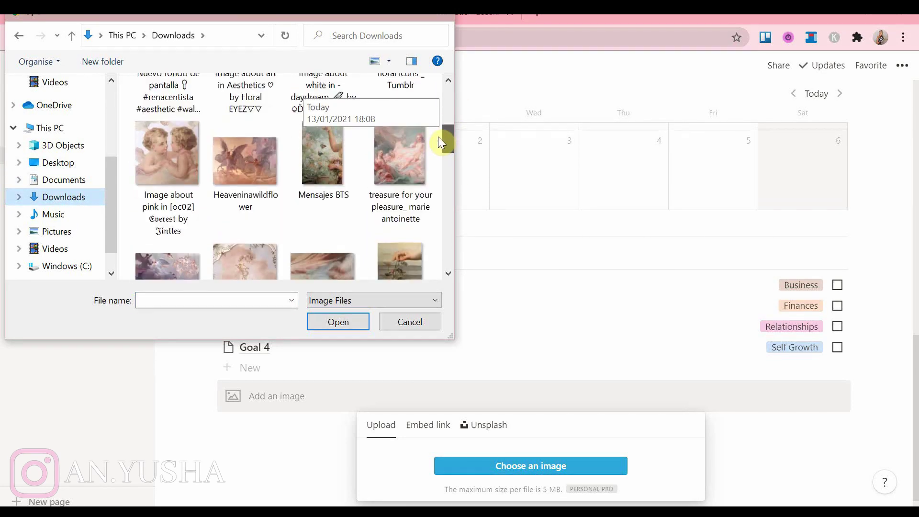
{"action": "double_click", "coordinate": [323, 171]}
Step: Place the image in a column beside the goals list and resize it to fill a narrower column
{"action": "scroll", "coordinate": [503, 287], "scroll_direction": "down", "scroll_amount": 3}
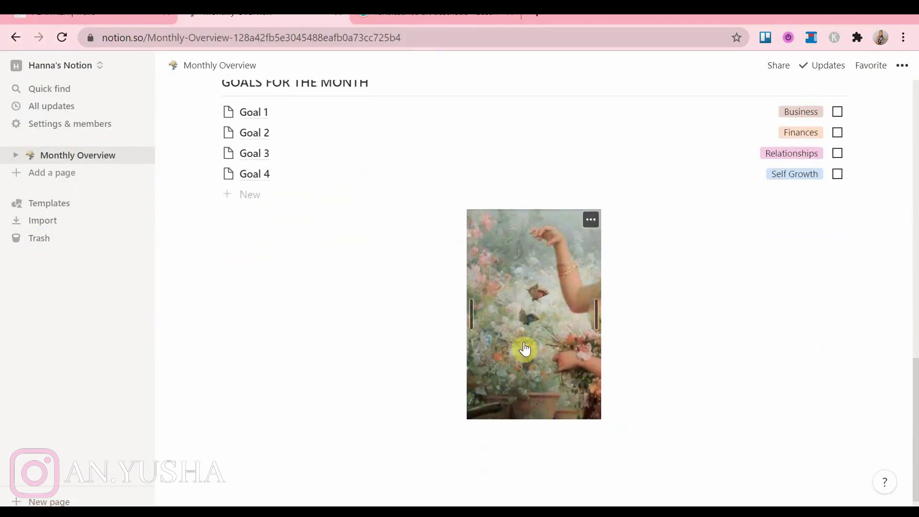
{"action": "left_click_drag", "start_coordinate": [645, 303], "coordinate": [905, 192]}
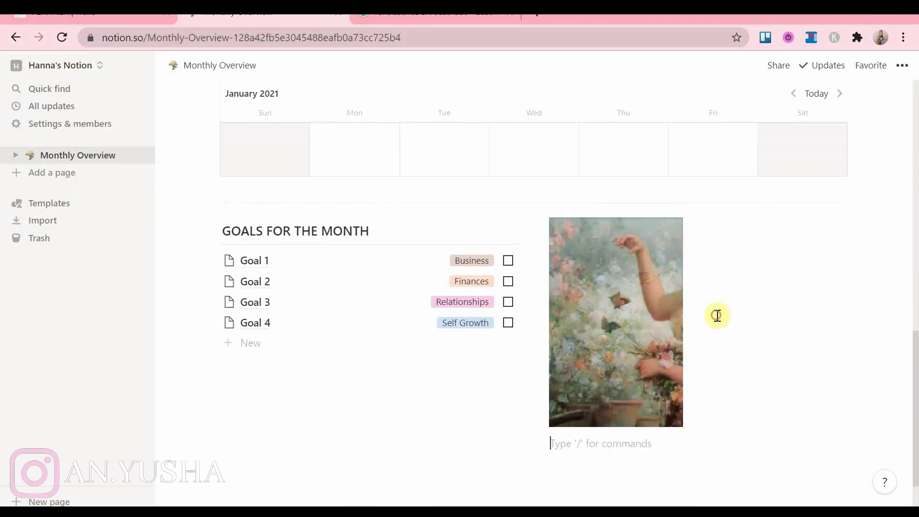
{"action": "left_click_drag", "start_coordinate": [679, 323], "coordinate": [821, 339]}
{"action": "scroll", "coordinate": [671, 355], "scroll_direction": "down", "scroll_amount": 3}
{"action": "left_click_drag", "start_coordinate": [546, 374], "coordinate": [606, 342]}
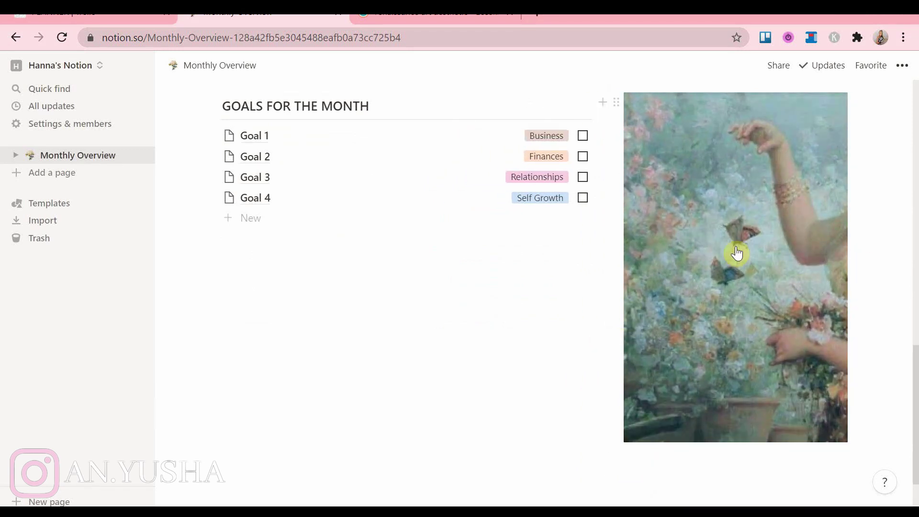
{"action": "key", "text": "ctrl+z"}
{"action": "key", "text": "ctrl+z"}
{"action": "left_click_drag", "start_coordinate": [680, 263], "coordinate": [833, 337]}
{"action": "key", "text": "ctrl+shift+z"}
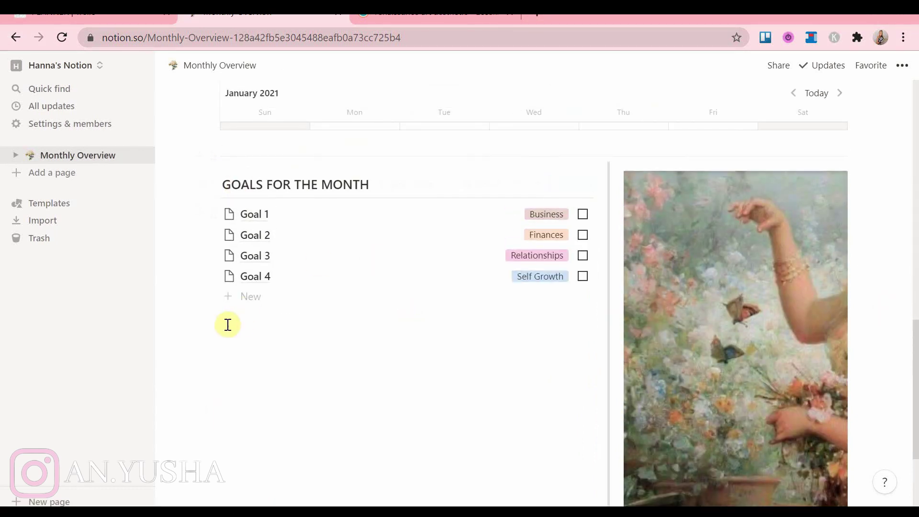
Step: Insert a toggle list with an orange background and place it above the goals list
{"action": "type", "text": "/tog"}
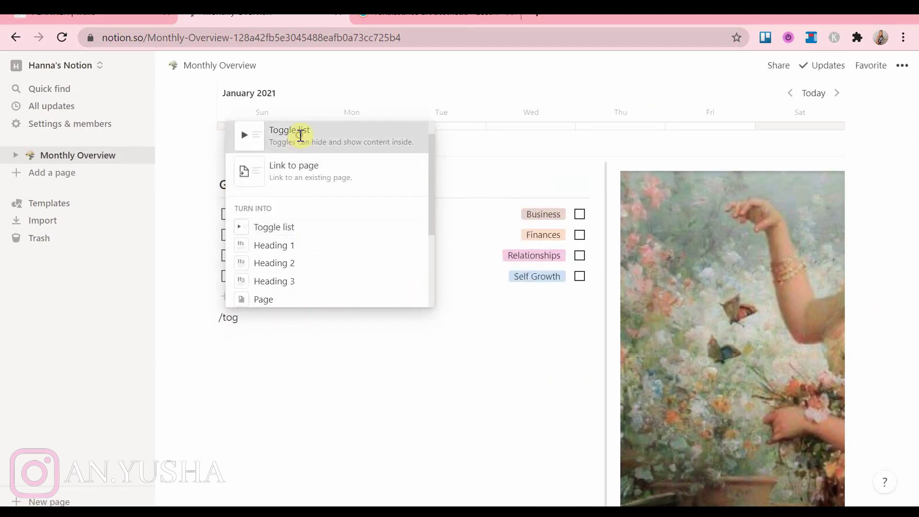
{"action": "left_click", "coordinate": [298, 136]}
{"action": "left_click", "coordinate": [214, 317]}
{"action": "mouse_move", "coordinate": [160, 397]}
{"action": "scroll", "coordinate": [227, 405], "scroll_direction": "down", "scroll_amount": 2}
{"action": "left_click", "coordinate": [268, 388]}
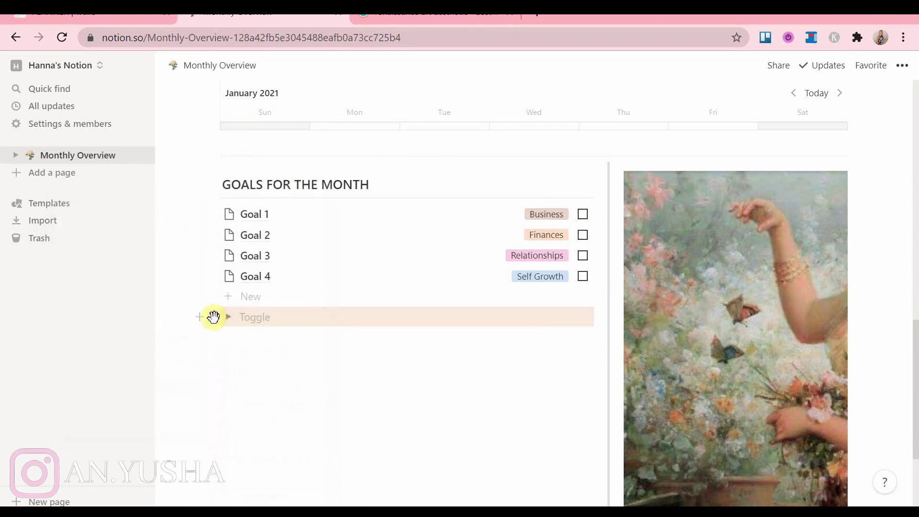
{"action": "left_click_drag", "start_coordinate": [214, 317], "coordinate": [224, 179]}
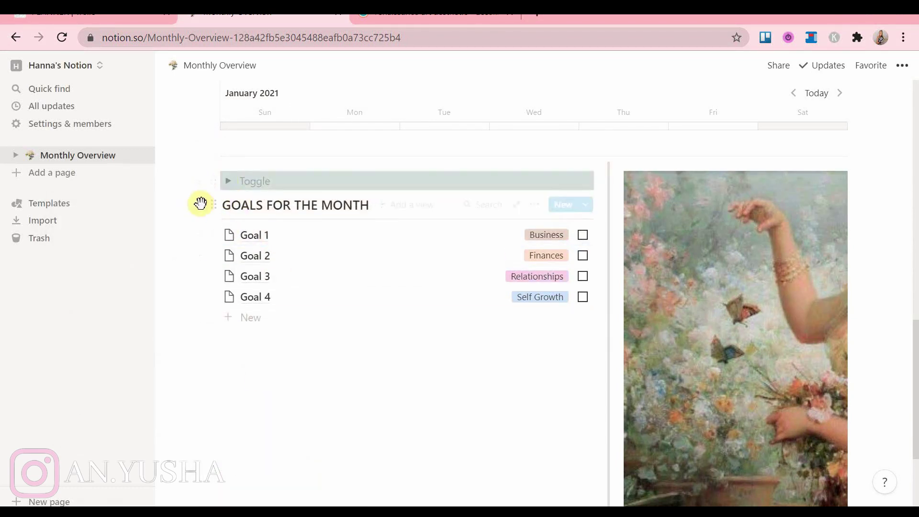
Step: Change the toggle's background to red and move the goals list inside it
{"action": "left_click", "coordinate": [214, 182]}
{"action": "mouse_move", "coordinate": [82, 254]}
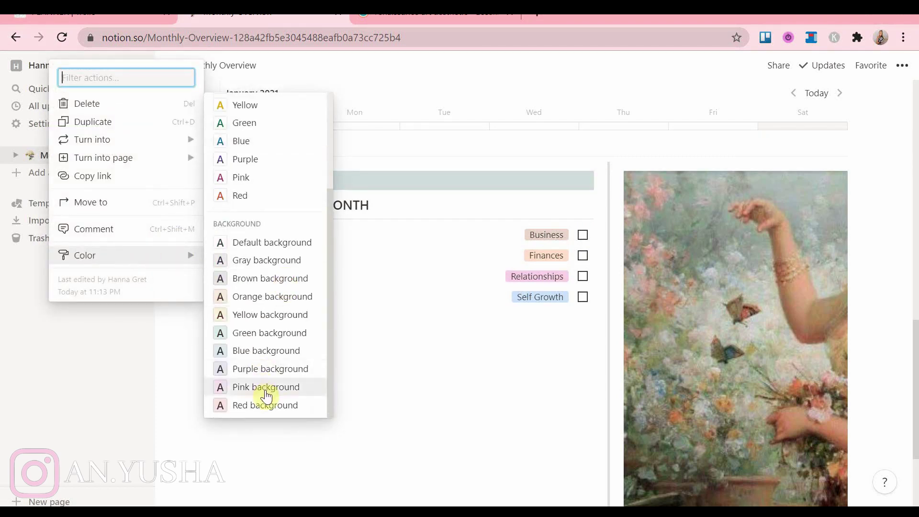
{"action": "left_click", "coordinate": [263, 388]}
{"action": "left_click_drag", "start_coordinate": [216, 210], "coordinate": [230, 181]}
Step: Insert an inline table below the goals toggle and title it MONTHLY BUDGET
{"action": "scroll", "coordinate": [241, 310], "scroll_direction": "down", "scroll_amount": 2}
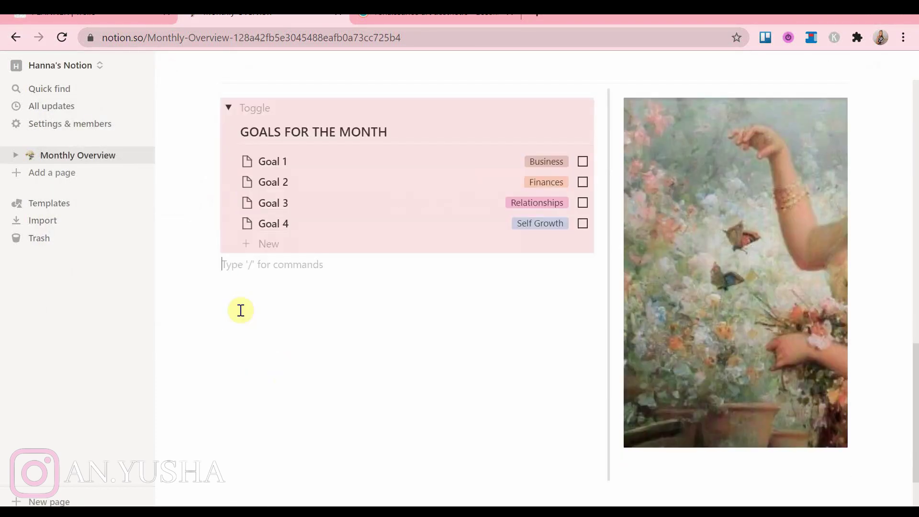
{"action": "type", "text": "/"}
{"action": "scroll", "coordinate": [431, 303], "scroll_direction": "down", "scroll_amount": 5}
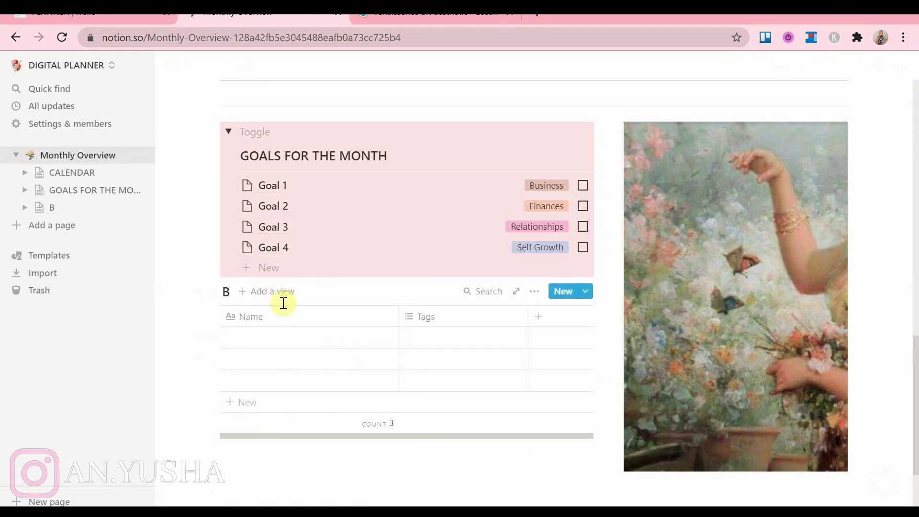
{"action": "type", "text": "MONTHLY BUDGET"}
Step: Insert a divider and move it between the goals toggle and the budget table
{"action": "left_click", "coordinate": [240, 451]}
{"action": "type", "text": "/"}
{"action": "scroll", "coordinate": [325, 370], "scroll_direction": "down", "scroll_amount": 5}
{"action": "scroll", "coordinate": [324, 369], "scroll_direction": "up", "scroll_amount": 5}
{"action": "scroll", "coordinate": [324, 370], "scroll_direction": "down", "scroll_amount": 4}
{"action": "left_click", "coordinate": [324, 369]}
{"action": "left_click_drag", "start_coordinate": [214, 438], "coordinate": [213, 275]}
Step: Insert a toggle list named Budget below the budget table and title the pink goals toggle "g o a l s"
{"action": "left_click", "coordinate": [292, 467]}
{"action": "type", "text": "/"}
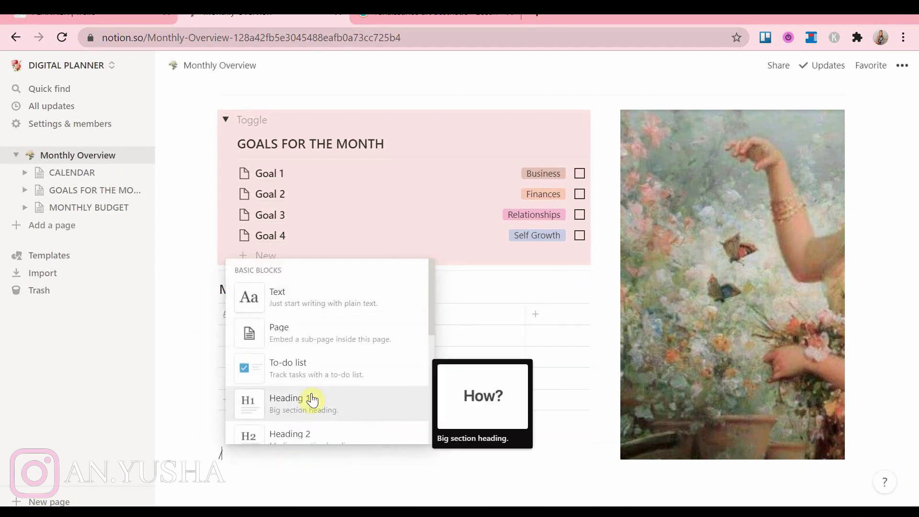
{"action": "scroll", "coordinate": [311, 398], "scroll_direction": "down", "scroll_amount": 4}
{"action": "left_click", "coordinate": [279, 359]}
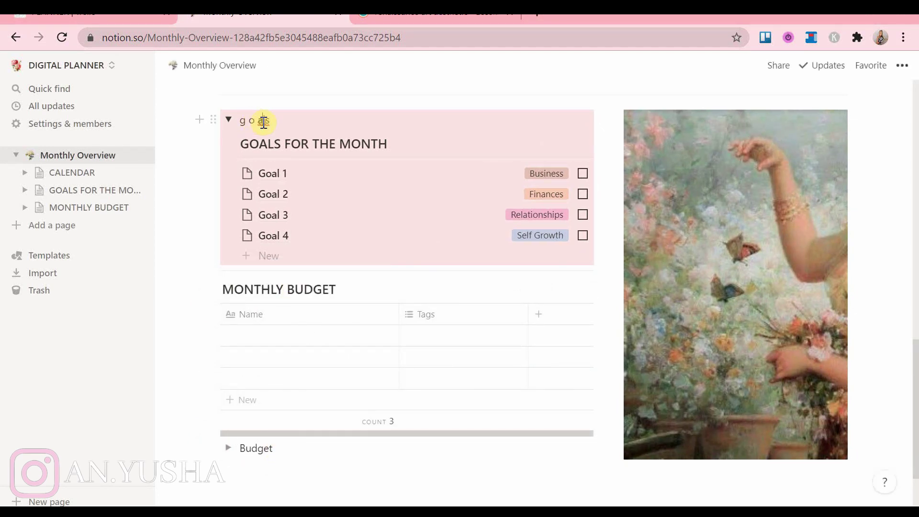
Step: Give the budget toggle a light teal background and place it above the MONTHLY BUDGET table, with the table nested inside
{"action": "left_click", "coordinate": [213, 448]}
{"action": "mouse_move", "coordinate": [86, 462]}
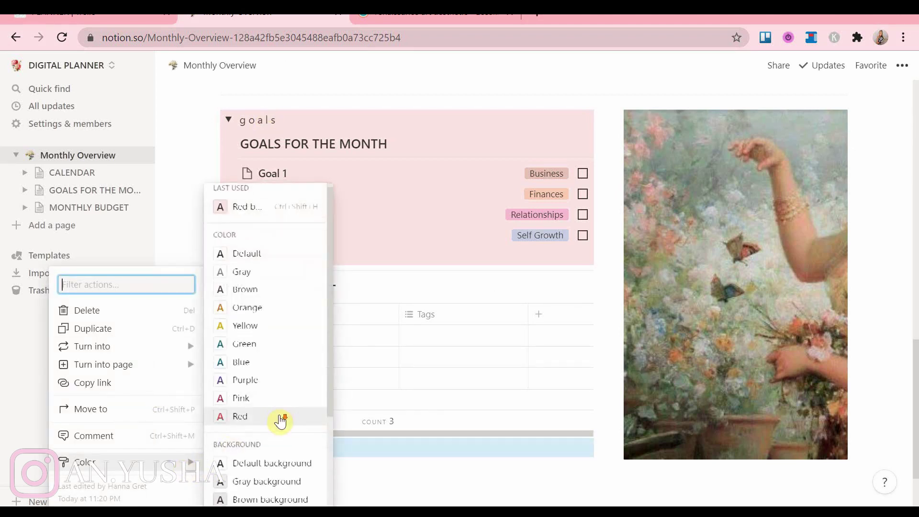
{"action": "left_click", "coordinate": [267, 445]}
{"action": "left_click_drag", "start_coordinate": [211, 447], "coordinate": [238, 289]}
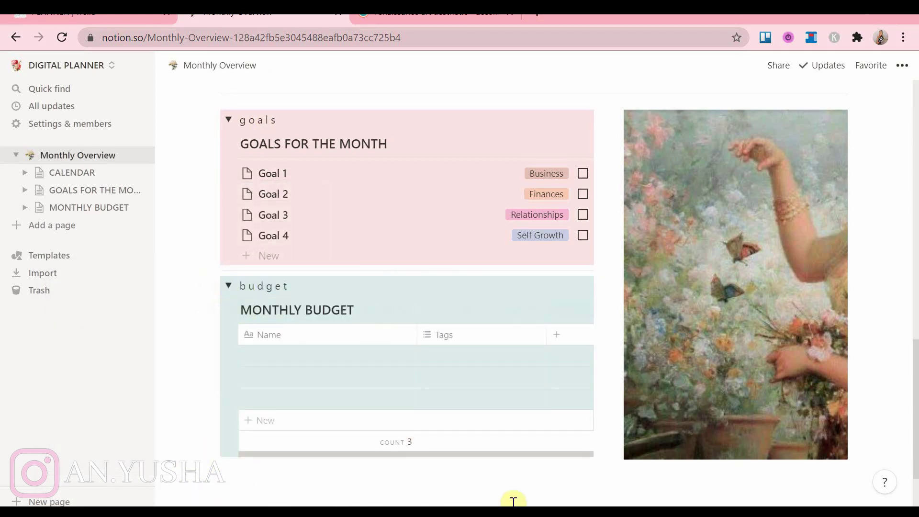
Step: Rename the budget table's Name column to Category
{"action": "left_click", "coordinate": [300, 338]}
{"action": "type", "text": "Category"}
{"action": "key", "text": "Return"}
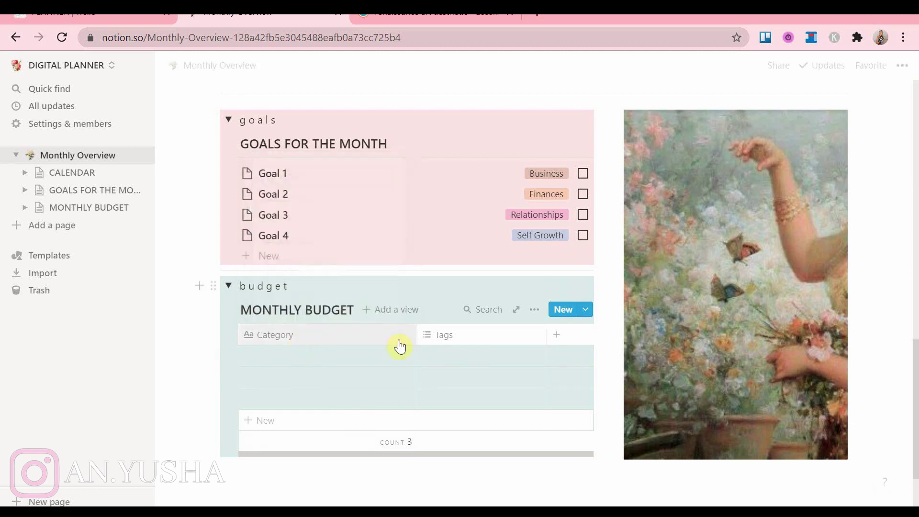
Step: Enter Rent with a house emoji as the first budget category
{"action": "left_click", "coordinate": [331, 357]}
{"action": "key", "text": "super+period"}
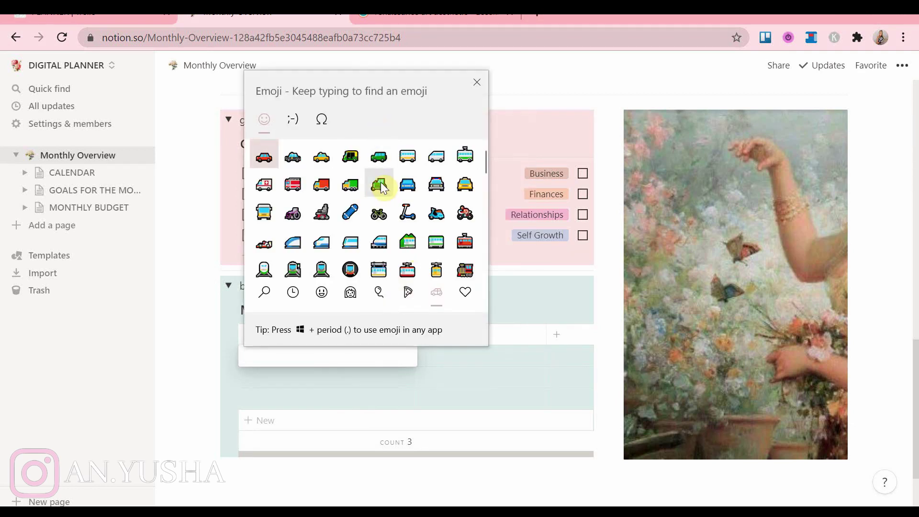
{"action": "scroll", "coordinate": [380, 182], "scroll_direction": "down", "scroll_amount": 5}
{"action": "left_click", "coordinate": [379, 187]}
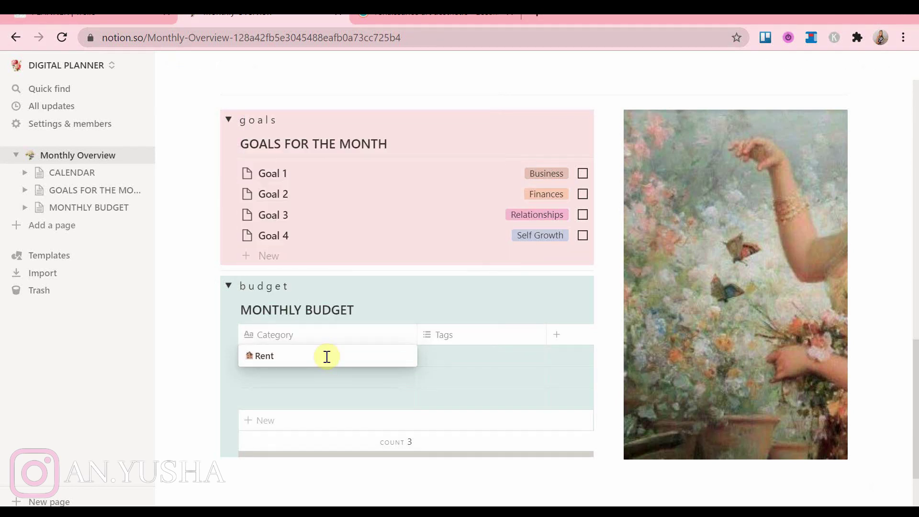
{"action": "type", "text": "Rent"}
{"action": "key", "text": "Return"}
Step: Enter Car with a car emoji as the second budget category
{"action": "left_click", "coordinate": [249, 375]}
{"action": "key", "text": "super+period"}
{"action": "left_click", "coordinate": [265, 174]}
{"action": "type", "text": "C"}
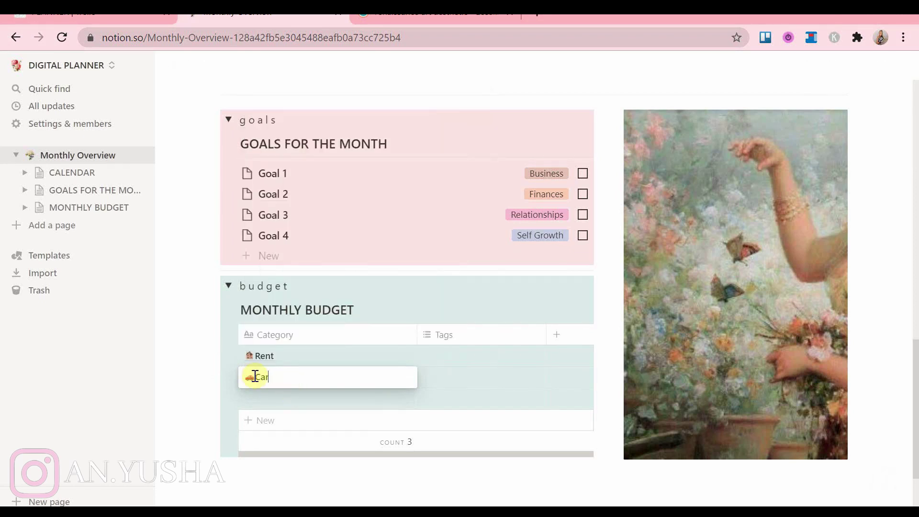
{"action": "type", "text": "ar"}
{"action": "key", "text": "Return"}
Step: Enter Bills with an electric plug emoji as the third budget category
{"action": "left_click", "coordinate": [258, 402]}
{"action": "key", "text": "super+period"}
{"action": "scroll", "coordinate": [486, 201], "scroll_direction": "up", "scroll_amount": 5}
{"action": "left_click_drag", "start_coordinate": [487, 201], "coordinate": [490, 259]}
{"action": "left_click", "coordinate": [465, 253]}
{"action": "type", "text": "Bills"}
{"action": "key", "text": "Return"}
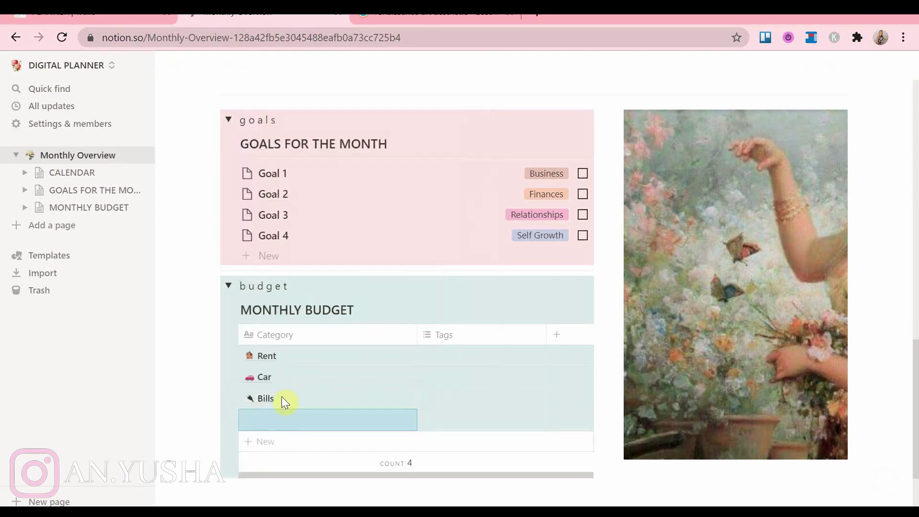
Step: Enter Food with a carrot emoji as the fourth budget category
{"action": "right_click", "coordinate": [285, 405]}
{"action": "left_click", "coordinate": [231, 356]}
{"action": "left_click", "coordinate": [314, 423]}
{"action": "right_click", "coordinate": [313, 423]}
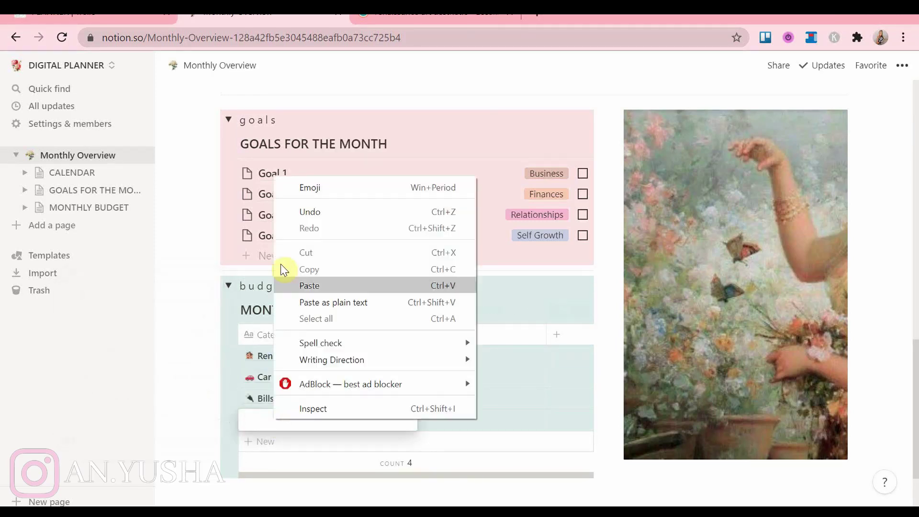
{"action": "left_click", "coordinate": [316, 191]}
{"action": "left_click_drag", "start_coordinate": [486, 222], "coordinate": [484, 232]}
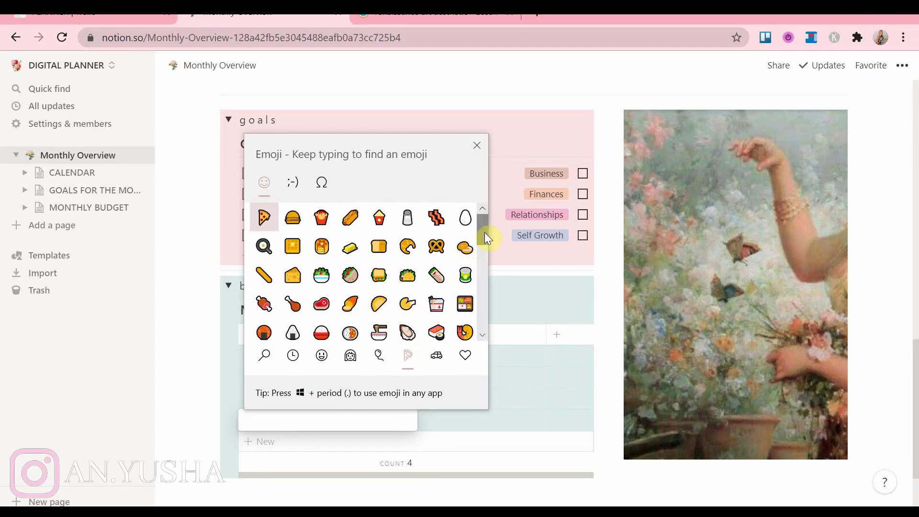
{"action": "left_click", "coordinate": [400, 260]}
{"action": "right_click", "coordinate": [255, 421]}
{"action": "left_click", "coordinate": [273, 187]}
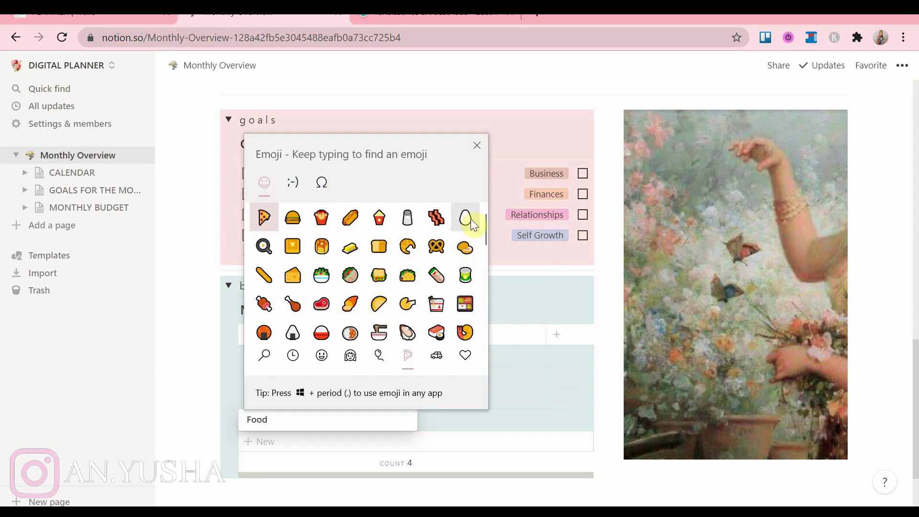
{"action": "left_click_drag", "start_coordinate": [483, 216], "coordinate": [484, 284]}
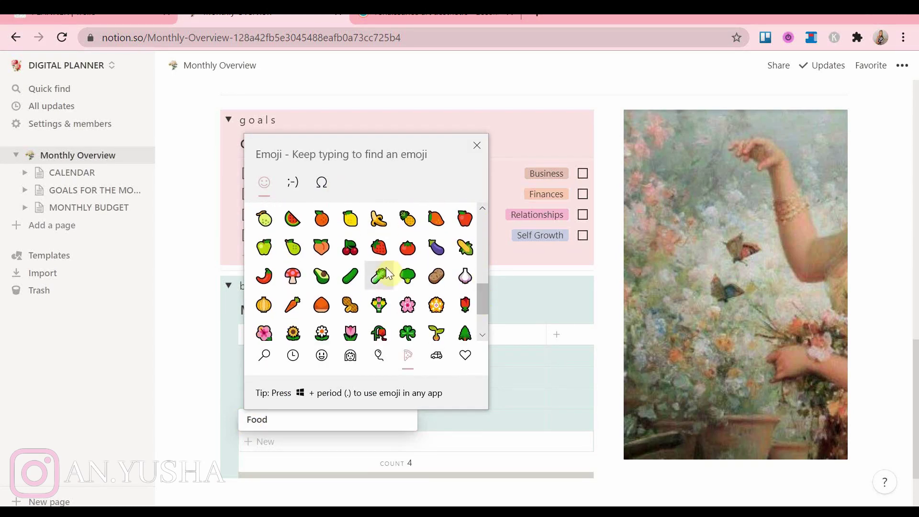
{"action": "left_click", "coordinate": [293, 302]}
Step: Add a budget row named Entertainment with a matching emoji in front
{"action": "left_click", "coordinate": [271, 442]}
{"action": "right_click", "coordinate": [274, 443]}
{"action": "left_click", "coordinate": [295, 210]}
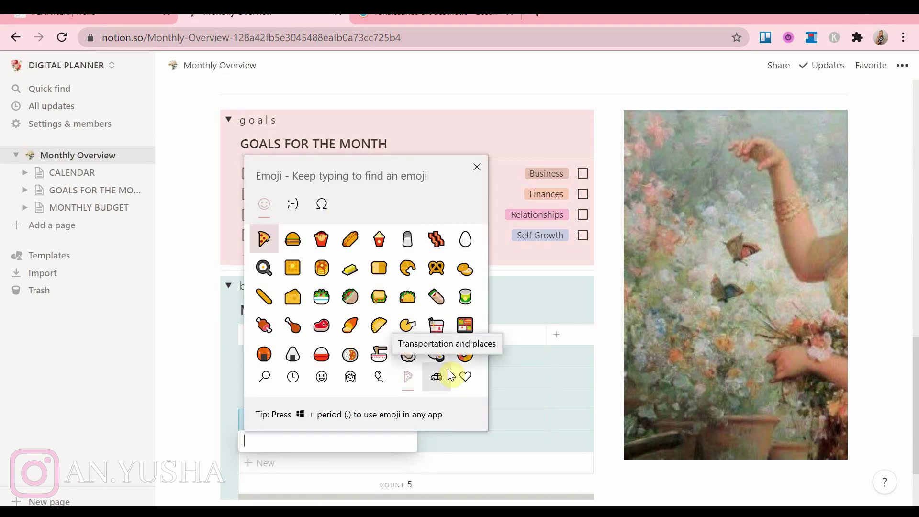
{"action": "left_click_drag", "start_coordinate": [483, 255], "coordinate": [488, 303]}
{"action": "left_click", "coordinate": [379, 278]}
{"action": "type", "text": "Entertainment"}
Step: Add a budget row named Self care with a matching emoji in front
{"action": "left_click", "coordinate": [250, 463]}
{"action": "right_click", "coordinate": [251, 463]}
{"action": "left_click", "coordinate": [303, 465]}
{"action": "right_click", "coordinate": [303, 465]}
{"action": "left_click", "coordinate": [393, 228]}
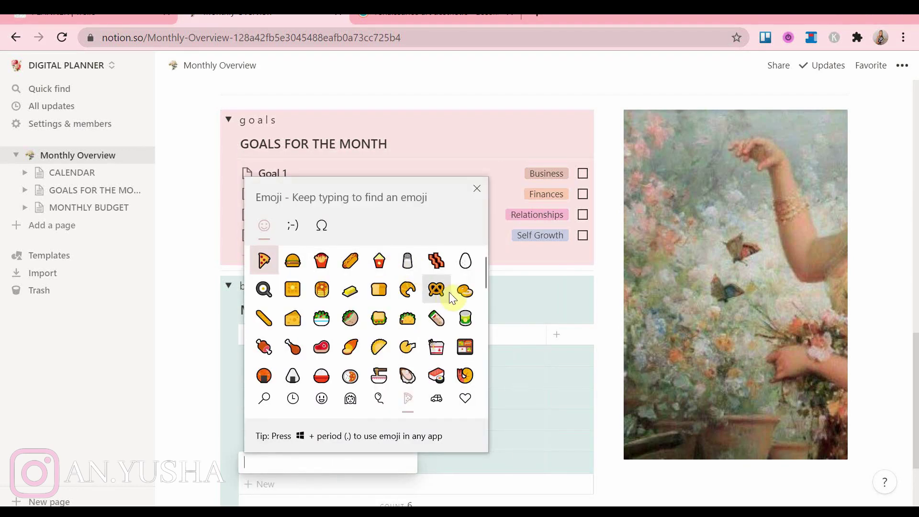
{"action": "left_click_drag", "start_coordinate": [486, 276], "coordinate": [486, 260]}
{"action": "scroll", "coordinate": [265, 280], "scroll_direction": "up", "scroll_amount": 2}
{"action": "left_click", "coordinate": [265, 280]}
{"action": "type", "text": "Self"}
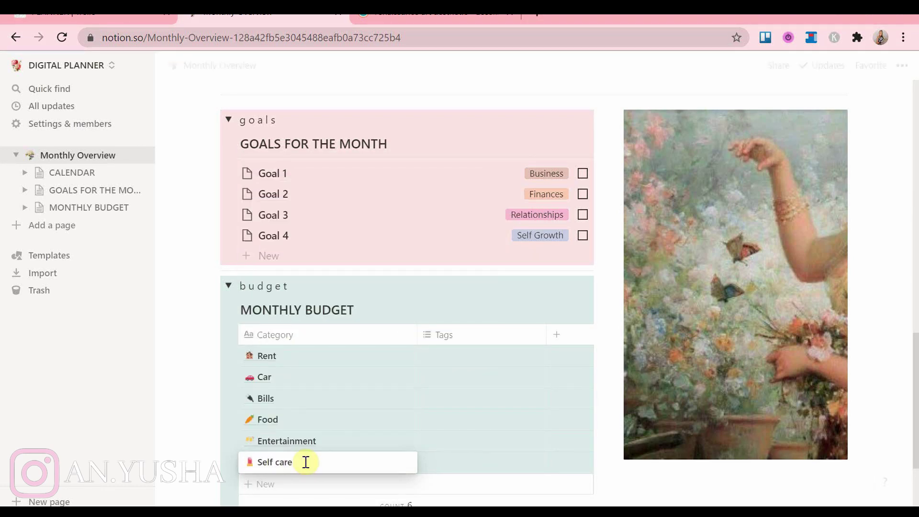
{"action": "type", "text": " care"}
{"action": "left_click", "coordinate": [314, 481]}
{"action": "key", "text": "super+period"}
{"action": "left_click_drag", "start_coordinate": [487, 283], "coordinate": [491, 325]}
{"action": "left_click", "coordinate": [491, 326]}
{"action": "scroll", "coordinate": [400, 464], "scroll_direction": "down", "scroll_amount": 2}
{"action": "key", "text": "ctrl+z"}
Step: Narrow the Category column and turn the Tags column into a Number column named Goal
{"action": "left_click_drag", "start_coordinate": [417, 246], "coordinate": [332, 246]}
{"action": "left_click", "coordinate": [365, 248]}
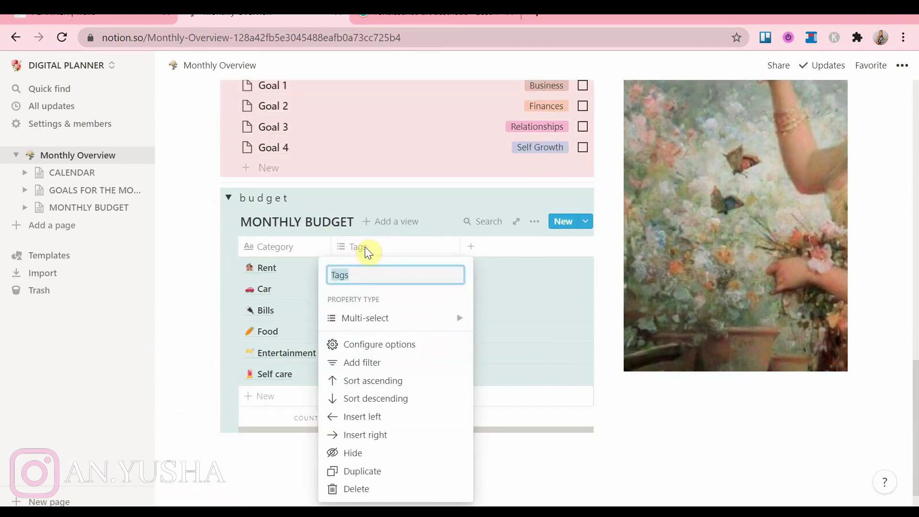
{"action": "type", "text": "Goal"}
{"action": "mouse_move", "coordinate": [417, 319]}
{"action": "left_click", "coordinate": [484, 221]}
Step: Format the Goal column's numbers as euros
{"action": "left_click", "coordinate": [403, 252]}
{"action": "left_click", "coordinate": [433, 346]}
{"action": "left_click", "coordinate": [383, 311]}
Step: Enter budget goals of 400 for Rent, 200 for Bills, 150 for Food and 50 for Entertainment
{"action": "left_click", "coordinate": [444, 269]}
{"action": "type", "text": "400"}
{"action": "key", "text": "Return"}
{"action": "left_click", "coordinate": [446, 311]}
{"action": "type", "text": "200"}
{"action": "key", "text": "Return"}
{"action": "type", "text": "150 50"}
{"action": "key", "text": "Return"}
Step: Add a Number column named Spent to the budget table, formatted in euros
{"action": "left_click", "coordinate": [498, 247]}
{"action": "mouse_move", "coordinate": [506, 324]}
{"action": "left_click", "coordinate": [618, 219]}
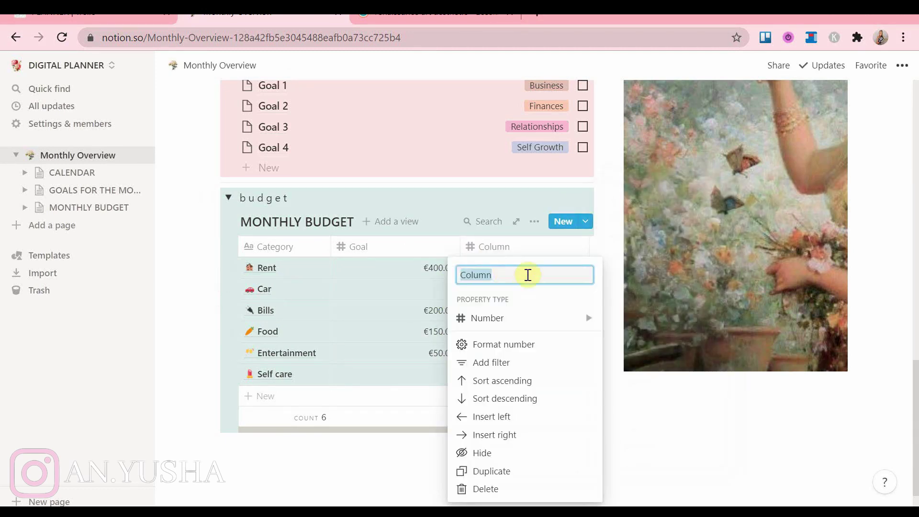
{"action": "key", "text": "Return"}
Step: Enter spent amounts of 400 for Rent, 190 for Bills, 170 for Food and 47 for Entertainment
{"action": "left_click", "coordinate": [513, 267]}
{"action": "type", "text": "400"}
{"action": "key", "text": "Return"}
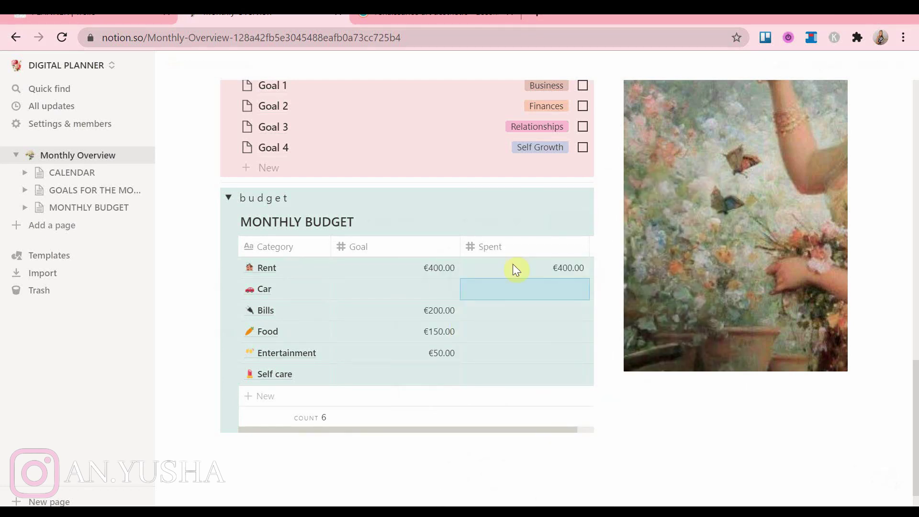
{"action": "left_click", "coordinate": [515, 311]}
{"action": "type", "text": "190"}
{"action": "key", "text": "Return"}
{"action": "type", "text": "170"}
{"action": "key", "text": "Return"}
{"action": "type", "text": "47"}
{"action": "key", "text": "Return"}
Step: Narrow the Goal and Spent columns and add a Multi-select column named Status
{"action": "left_click", "coordinate": [589, 249]}
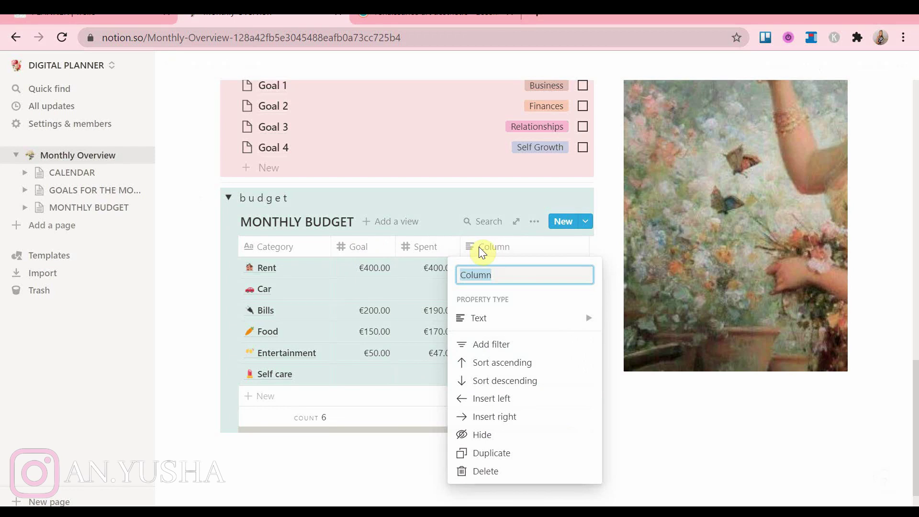
{"action": "type", "text": "Status"}
{"action": "left_click", "coordinate": [479, 318]}
{"action": "left_click", "coordinate": [641, 256]}
Step: Create the status option On Budget for the Rent row and colour it green
{"action": "left_click", "coordinate": [541, 269]}
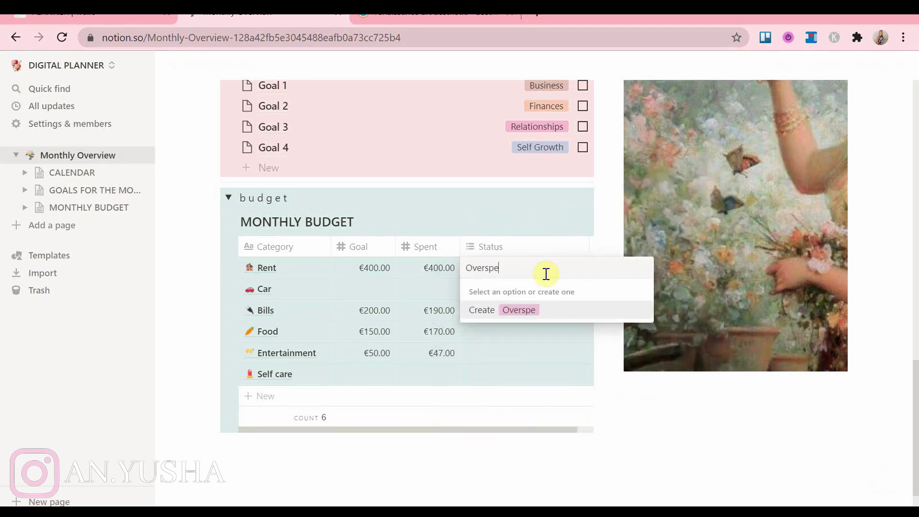
{"action": "type", "text": "On Budget"}
{"action": "left_click", "coordinate": [647, 311]}
{"action": "left_click", "coordinate": [628, 406]}
{"action": "left_click", "coordinate": [542, 331]}
{"action": "left_click", "coordinate": [529, 291]}
{"action": "right_click", "coordinate": [529, 291]}
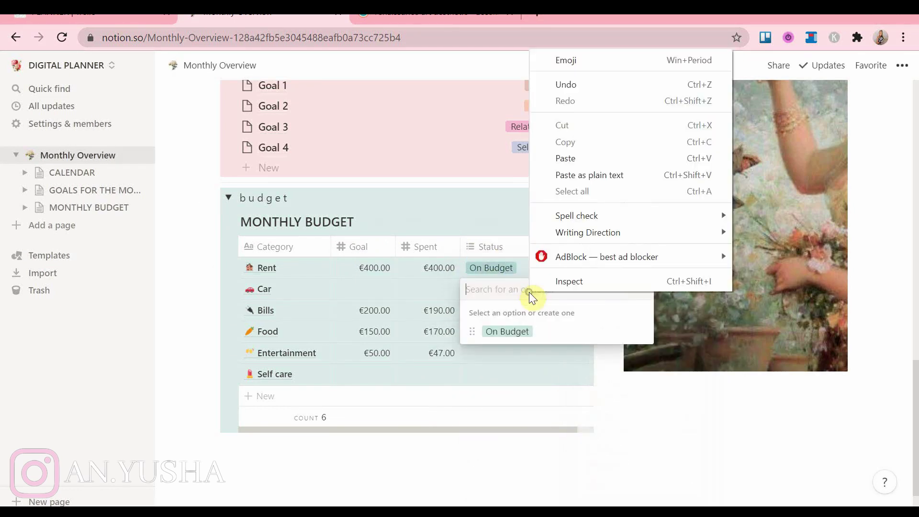
{"action": "left_click", "coordinate": [522, 289]}
{"action": "left_click", "coordinate": [515, 353]}
Step: Create the status option Over Budget for the Food row and colour it red
{"action": "left_click", "coordinate": [513, 332]}
{"action": "type", "text": "Over budget"}
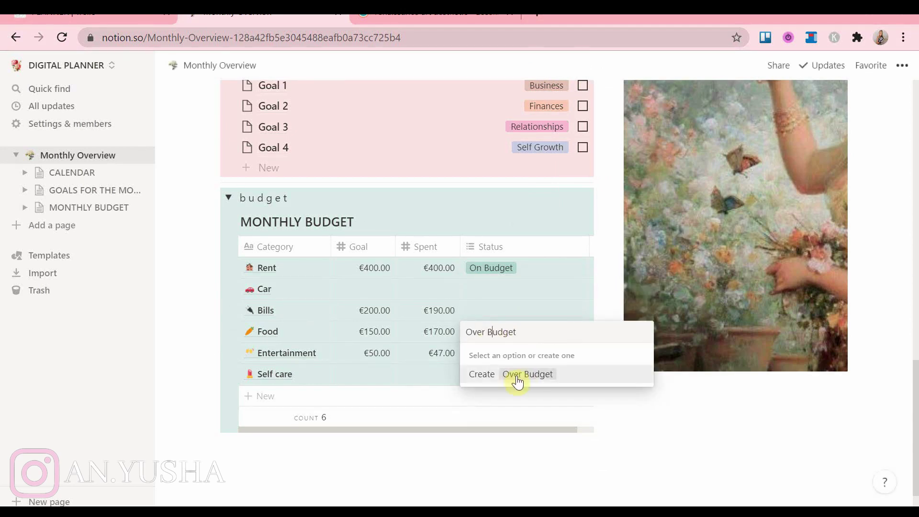
{"action": "left_click", "coordinate": [516, 376]}
{"action": "left_click", "coordinate": [641, 393]}
{"action": "left_click", "coordinate": [617, 372]}
{"action": "left_click", "coordinate": [665, 445]}
Step: Set the status of the Entertainment and Bills rows to On Budget
{"action": "left_click", "coordinate": [510, 352]}
{"action": "left_click", "coordinate": [508, 395]}
{"action": "left_click", "coordinate": [510, 310]}
{"action": "left_click", "coordinate": [499, 357]}
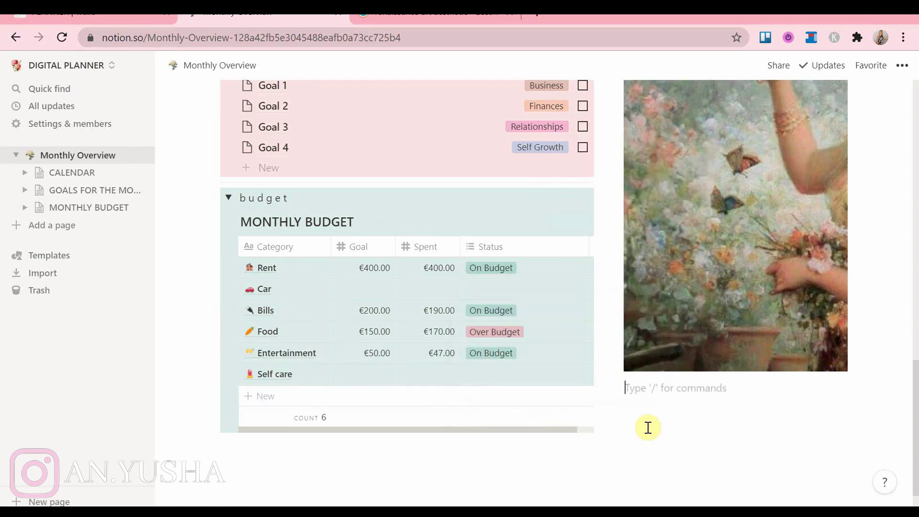
Step: Fill in the Self care row with a goal of 70, 100 spent and the status Over Budget
{"action": "key", "text": "Return"}
{"action": "left_click", "coordinate": [421, 376]}
{"action": "type", "text": "100"}
{"action": "left_click", "coordinate": [498, 374]}
{"action": "left_click", "coordinate": [509, 434]}
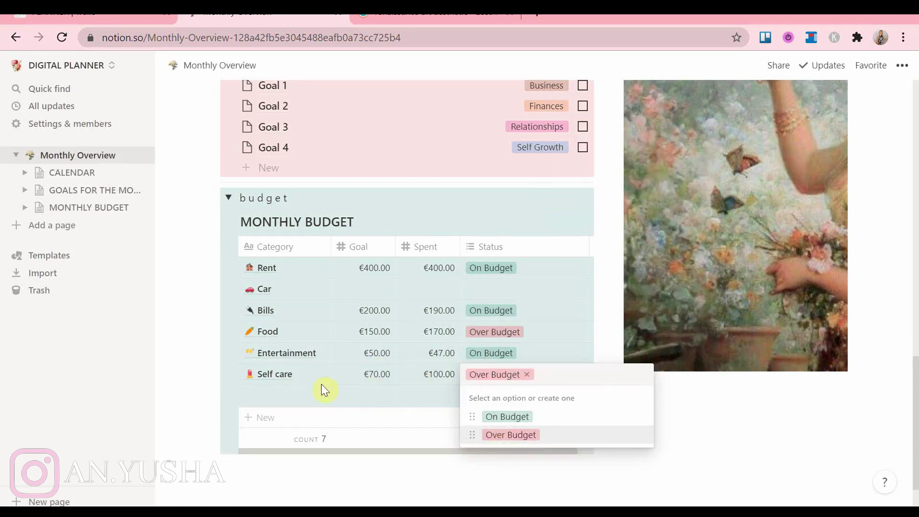
Step: Fill in the Car row with a goal of 400, 360 spent and the status On Budget
{"action": "left_click", "coordinate": [263, 387]}
{"action": "left_click", "coordinate": [371, 289]}
{"action": "left_click", "coordinate": [425, 293]}
{"action": "type", "text": "36"}
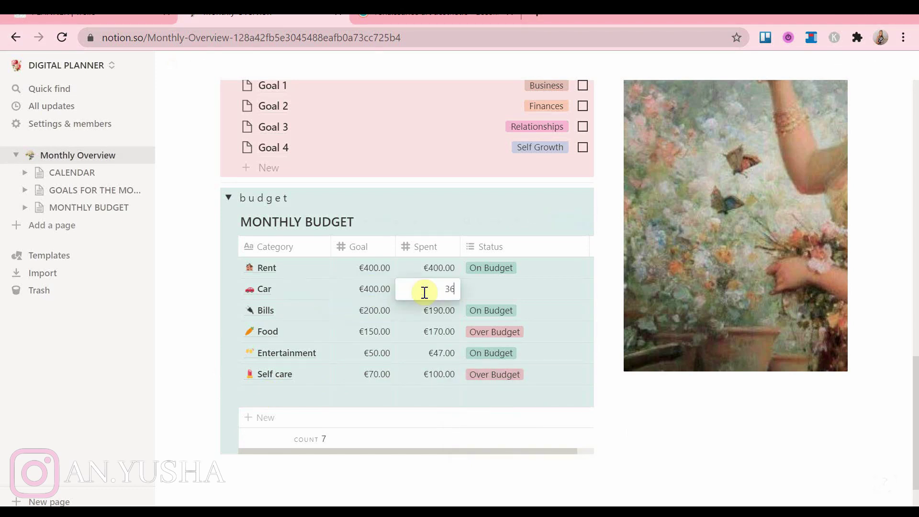
{"action": "type", "text": "0"}
{"action": "key", "text": "Return"}
{"action": "left_click", "coordinate": [509, 293]}
{"action": "left_click", "coordinate": [500, 335]}
Step: Delete the empty last row of the budget table and narrow the toggles column to enlarge the image beside it
{"action": "left_click", "coordinate": [232, 397]}
{"action": "left_click", "coordinate": [144, 330]}
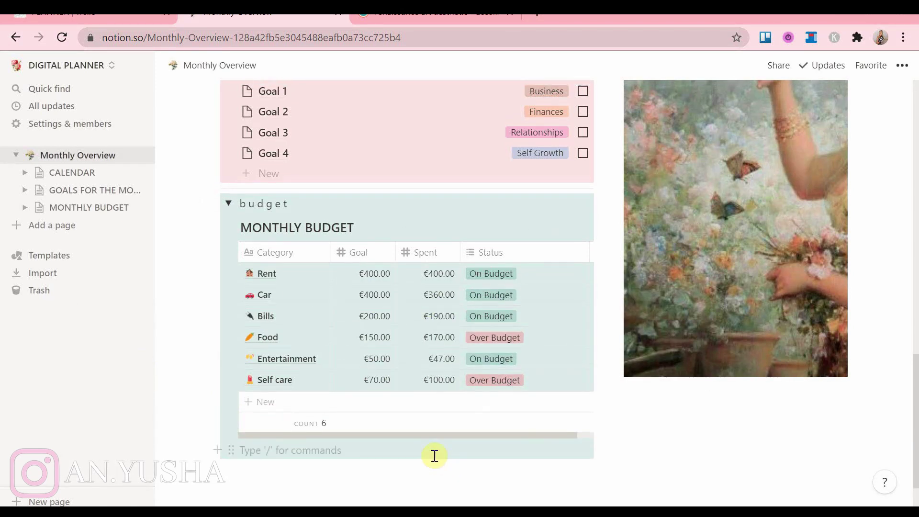
{"action": "scroll", "coordinate": [575, 465], "scroll_direction": "up", "scroll_amount": 2}
{"action": "scroll", "coordinate": [671, 407], "scroll_direction": "down", "scroll_amount": 2}
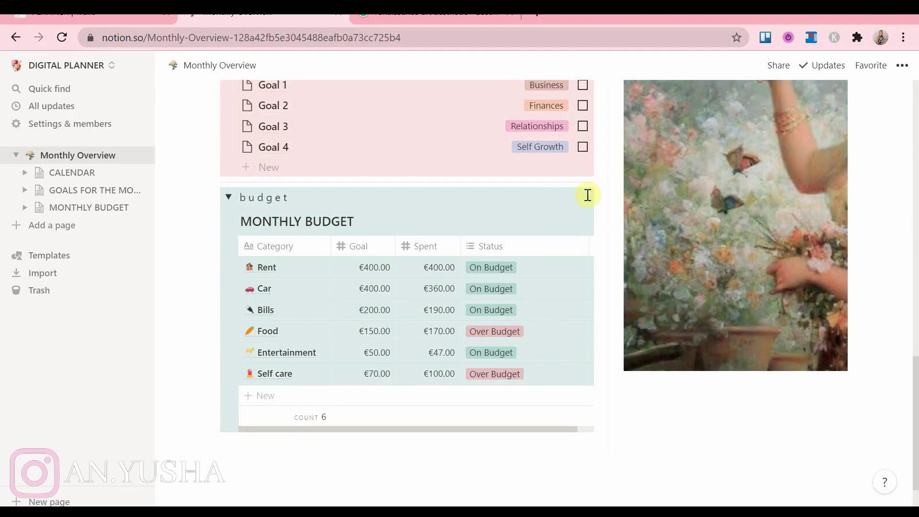
{"action": "left_click_drag", "start_coordinate": [609, 199], "coordinate": [571, 208]}
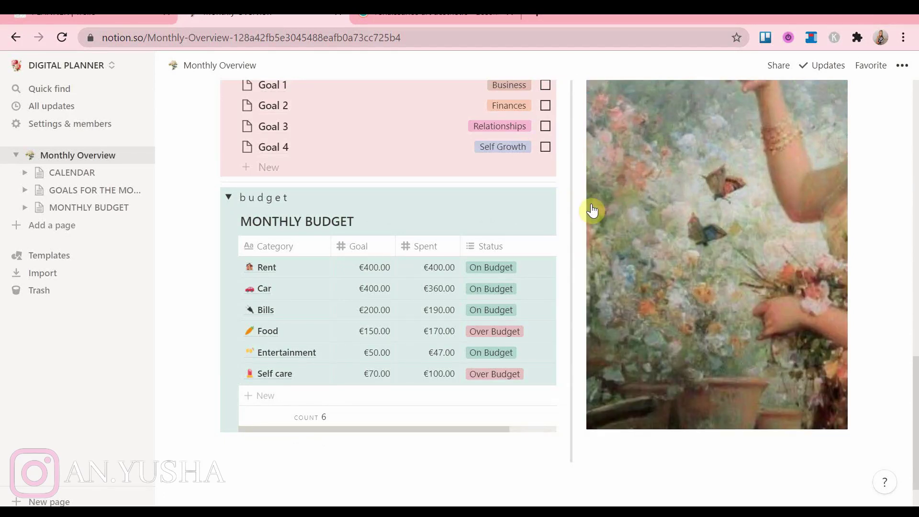
{"action": "scroll", "coordinate": [241, 391], "scroll_direction": "down", "scroll_amount": 2}
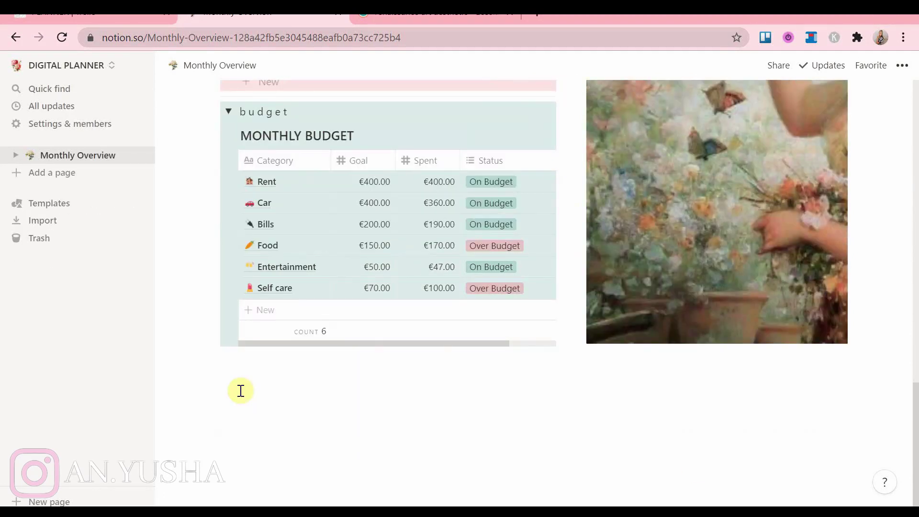
Step: Add a toggle list below the budget section and move it up between the calendar and the goals toggle
{"action": "scroll", "coordinate": [309, 249], "scroll_direction": "down", "scroll_amount": 3}
{"action": "left_click", "coordinate": [312, 238]}
{"action": "left_click_drag", "start_coordinate": [211, 359], "coordinate": [264, 318]}
{"action": "scroll", "coordinate": [264, 318], "scroll_direction": "down", "scroll_amount": 4}
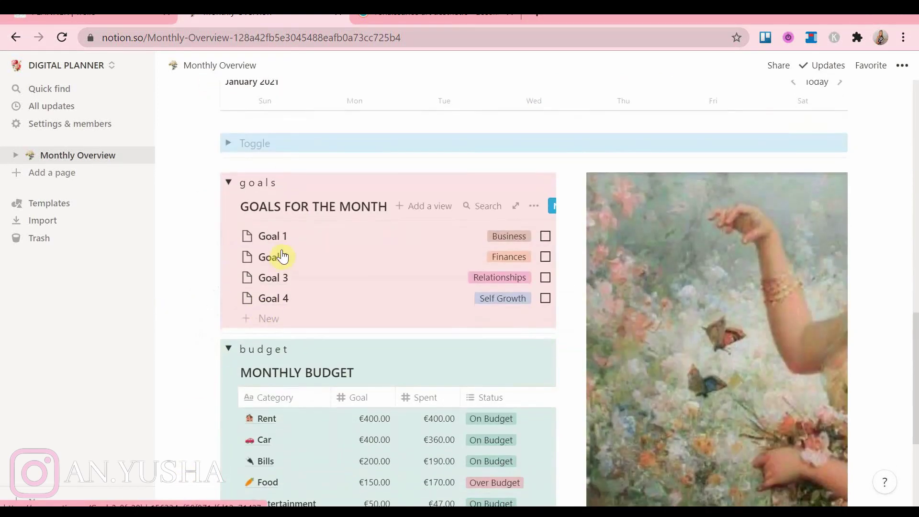
Step: Give the new toggle an orange background and name it "c a l e n d a r"
{"action": "left_click", "coordinate": [214, 140]}
{"action": "mouse_move", "coordinate": [169, 164]}
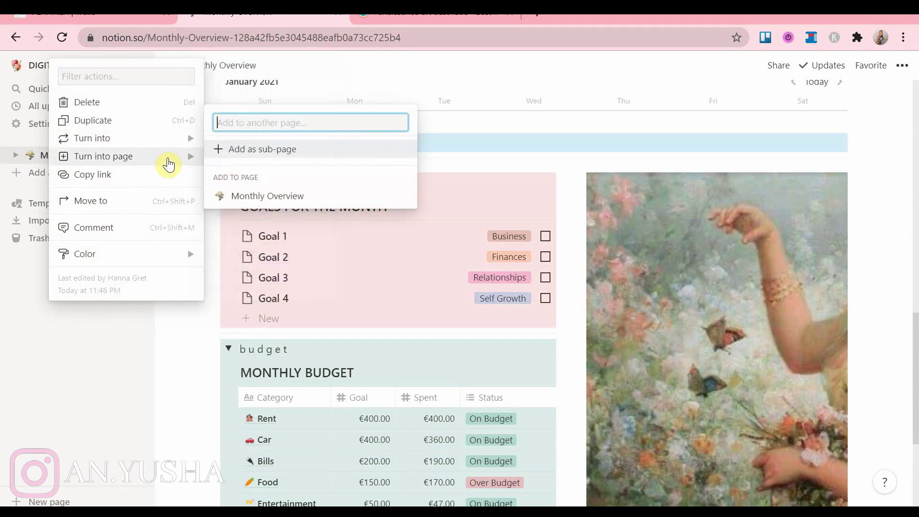
{"action": "mouse_move", "coordinate": [164, 255]}
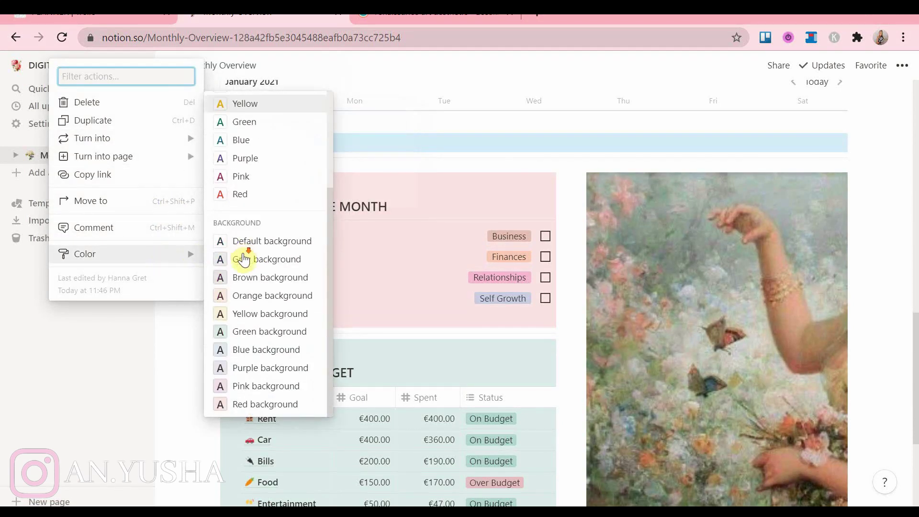
{"action": "left_click", "coordinate": [259, 296]}
Step: Move the calendar toggle directly under the page title and place the CALENDAR database inside it
{"action": "scroll", "coordinate": [217, 297], "scroll_direction": "up", "scroll_amount": 6}
{"action": "left_click_drag", "start_coordinate": [207, 334], "coordinate": [210, 337]}
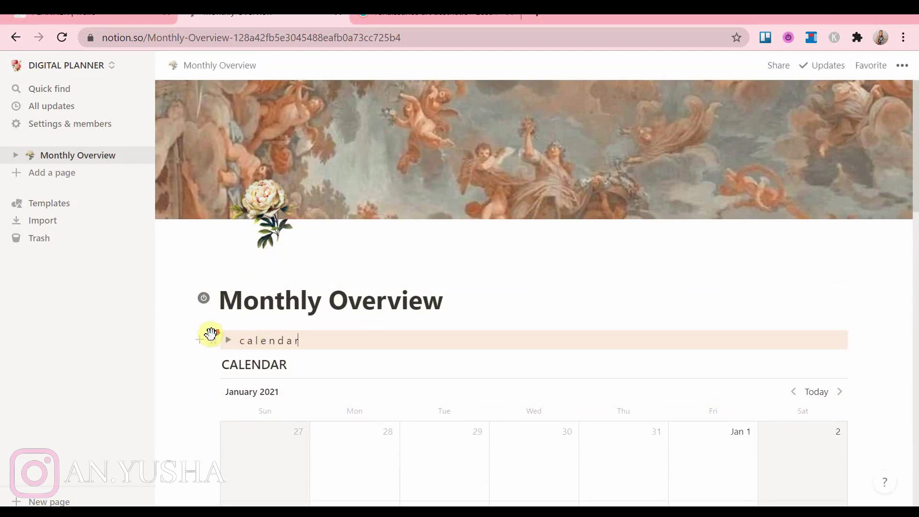
{"action": "scroll", "coordinate": [213, 297], "scroll_direction": "down", "scroll_amount": 2}
{"action": "left_click_drag", "start_coordinate": [216, 267], "coordinate": [226, 251]}
{"action": "scroll", "coordinate": [212, 302], "scroll_direction": "down", "scroll_amount": 5}
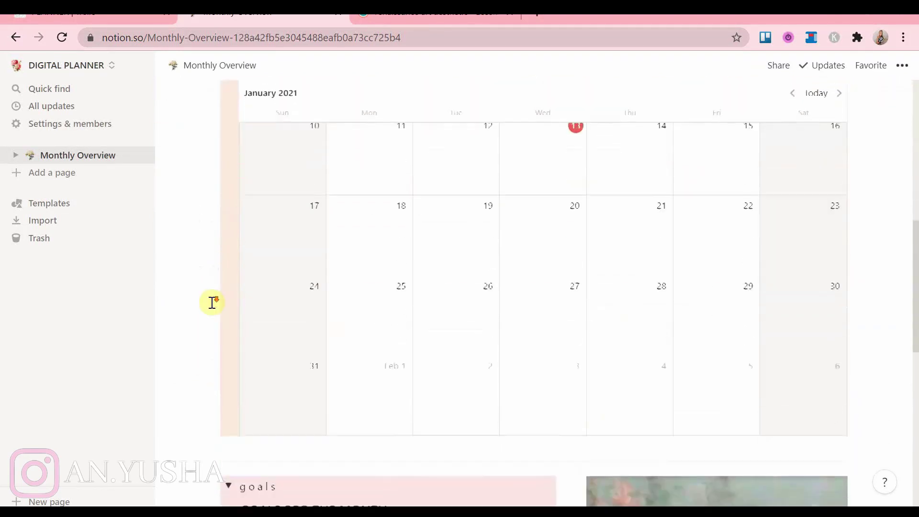
{"action": "scroll", "coordinate": [212, 302], "scroll_direction": "up", "scroll_amount": 8}
{"action": "scroll", "coordinate": [212, 303], "scroll_direction": "down", "scroll_amount": 8}
{"action": "scroll", "coordinate": [212, 303], "scroll_direction": "up", "scroll_amount": 9}
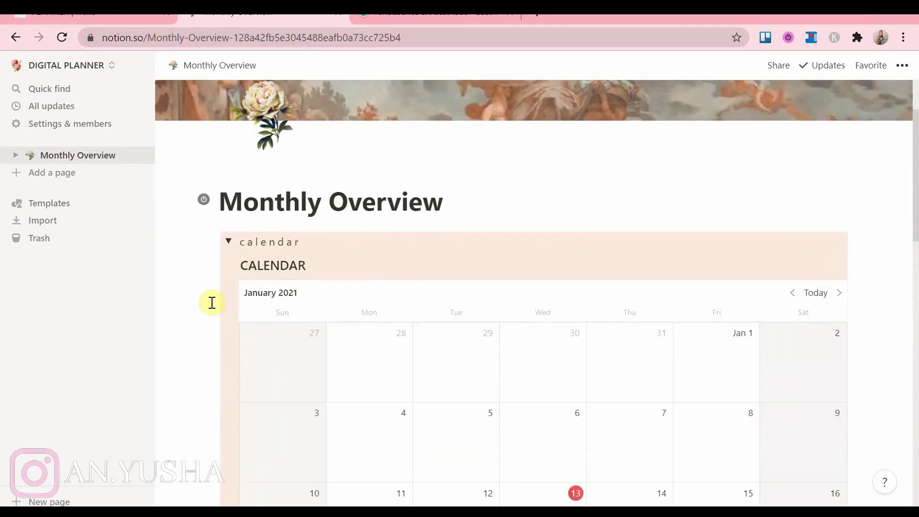
Step: Insert a divider below the budget section
{"action": "scroll", "coordinate": [212, 303], "scroll_direction": "down", "scroll_amount": 10}
{"action": "left_click", "coordinate": [457, 367]}
{"action": "type", "text": "/"}
{"action": "scroll", "coordinate": [375, 269], "scroll_direction": "down", "scroll_amount": 5}
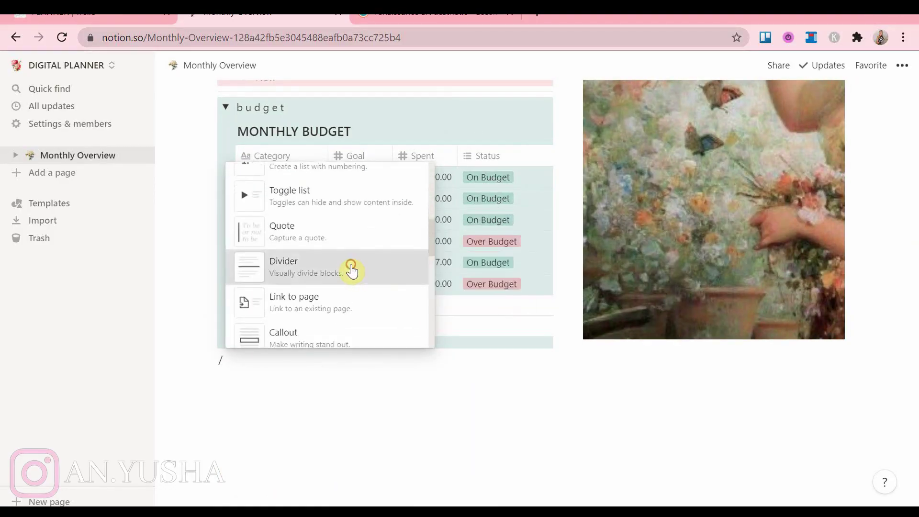
{"action": "left_click", "coordinate": [352, 271]}
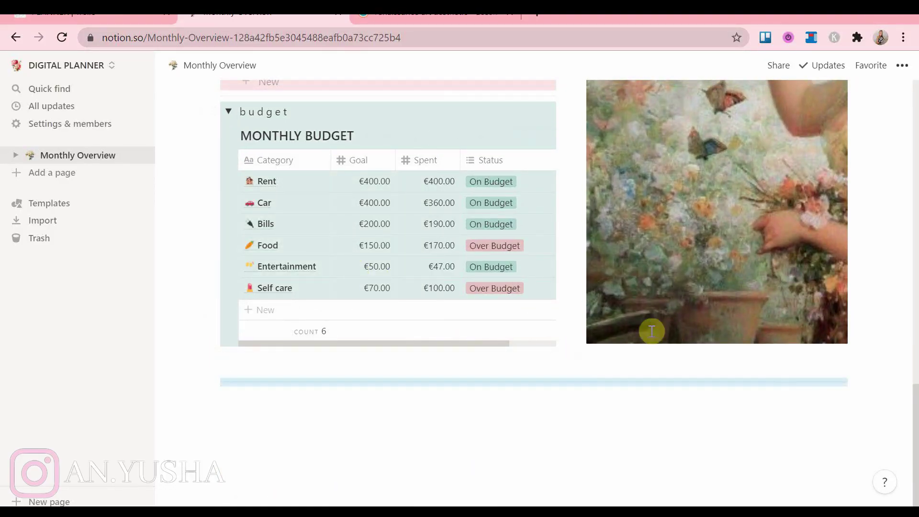
Step: Insert an inline table below the divider
{"action": "scroll", "coordinate": [780, 365], "scroll_direction": "down", "scroll_amount": 1}
{"action": "left_click", "coordinate": [224, 396]}
{"action": "type", "text": "/"}
{"action": "scroll", "coordinate": [379, 258], "scroll_direction": "down", "scroll_amount": 6}
{"action": "scroll", "coordinate": [379, 258], "scroll_direction": "down", "scroll_amount": 1}
{"action": "scroll", "coordinate": [380, 259], "scroll_direction": "down", "scroll_amount": 1}
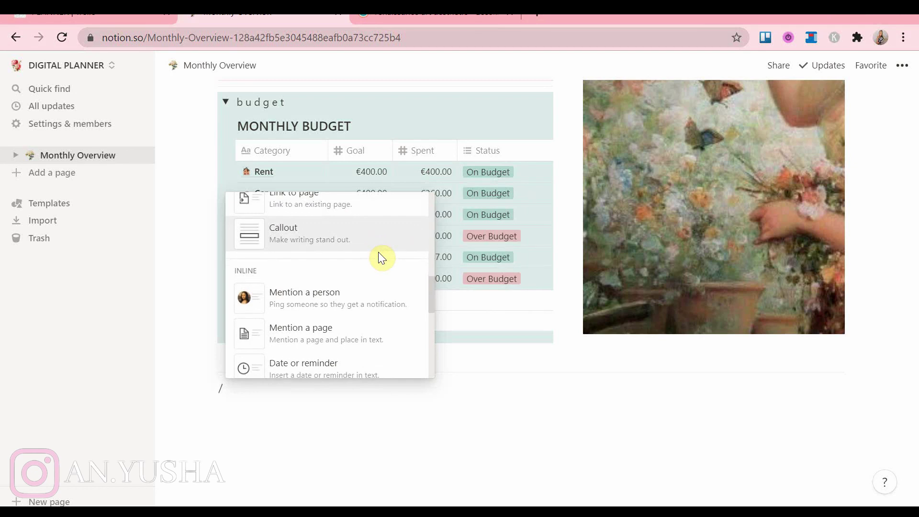
{"action": "type", "text": "tab"}
{"action": "left_click", "coordinate": [268, 350]}
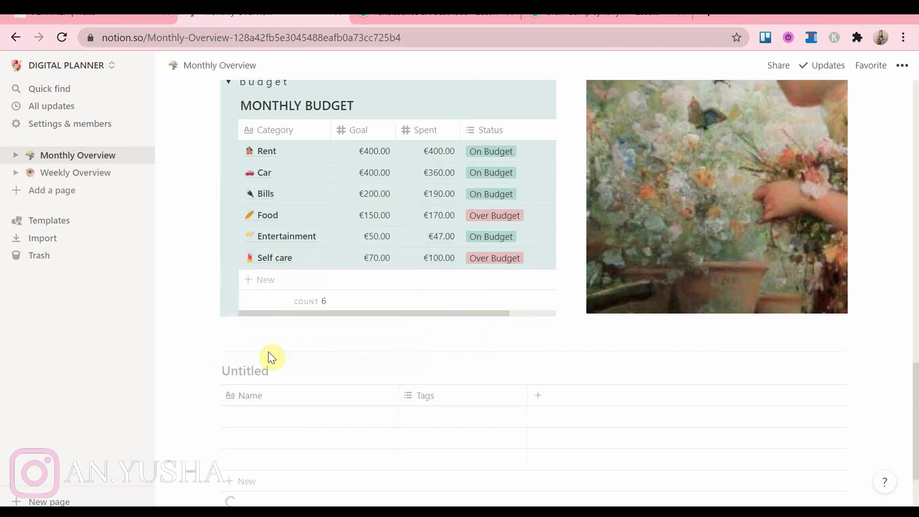
Step: Title the new table HABIT TRACKER and rename its Name and Tags columns to Date and Drink 2L water
{"action": "left_click", "coordinate": [274, 389]}
{"action": "type", "text": "Date"}
{"action": "key", "text": "Return"}
{"action": "left_click", "coordinate": [422, 395]}
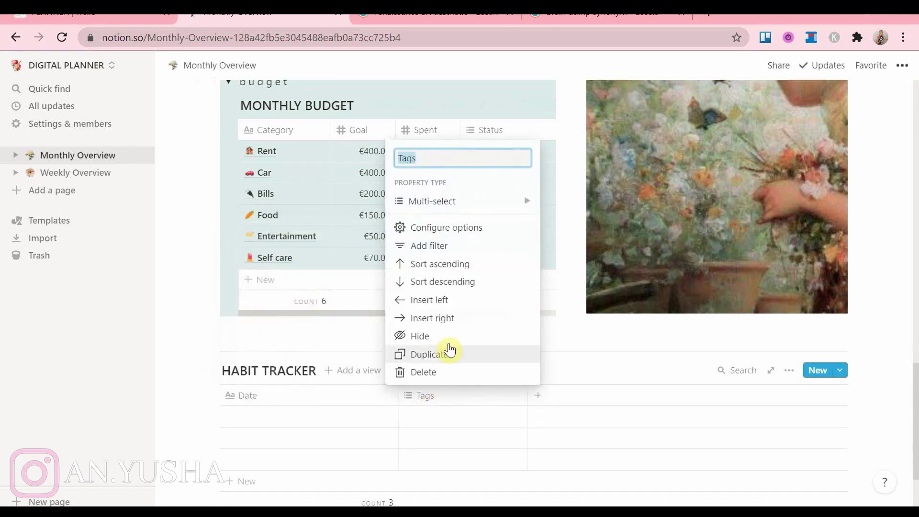
{"action": "type", "text": "Drink 2L water"}
{"action": "left_click", "coordinate": [473, 318]}
Step: Add a Checkbox column named Workout with a flexed-arm emoji in front of the name
{"action": "left_click", "coordinate": [555, 398]}
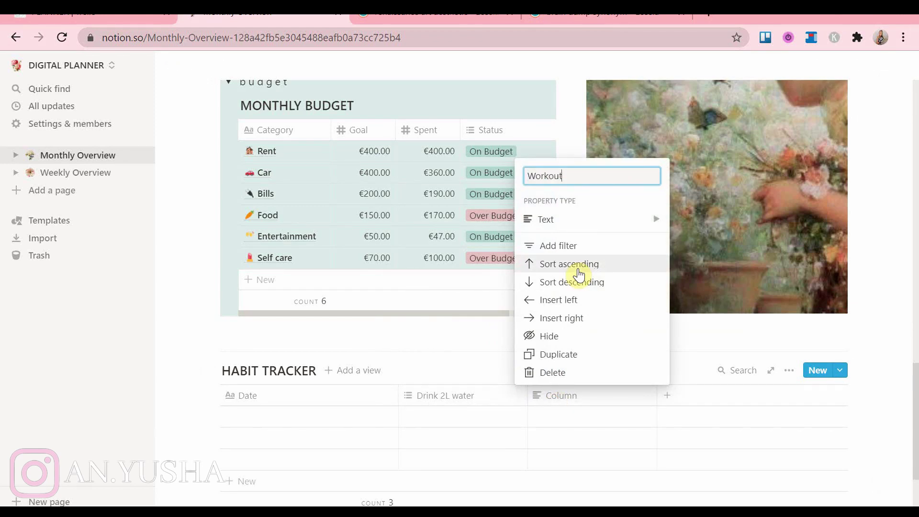
{"action": "mouse_move", "coordinate": [658, 228]}
{"action": "left_click", "coordinate": [708, 228]}
{"action": "left_click", "coordinate": [546, 401]}
{"action": "left_click", "coordinate": [529, 175]}
{"action": "right_click", "coordinate": [529, 176]}
{"action": "left_click", "coordinate": [558, 186]}
{"action": "left_click", "coordinate": [719, 318]}
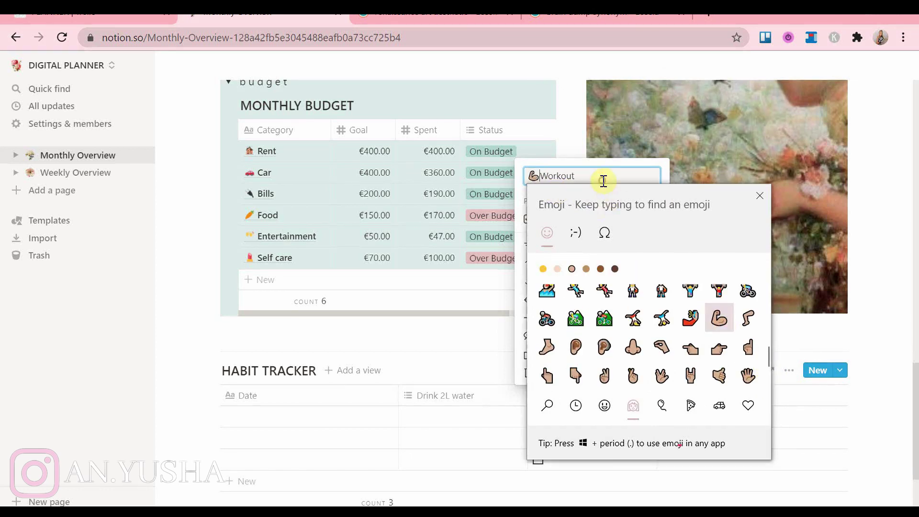
{"action": "left_click", "coordinate": [604, 181]}
{"action": "key", "text": "Return"}
Step: Put a water drop emoji in front of the Drink 2L water column name
{"action": "left_click", "coordinate": [445, 396]}
{"action": "right_click", "coordinate": [398, 158]}
{"action": "left_click", "coordinate": [421, 167]}
{"action": "left_click", "coordinate": [399, 159]}
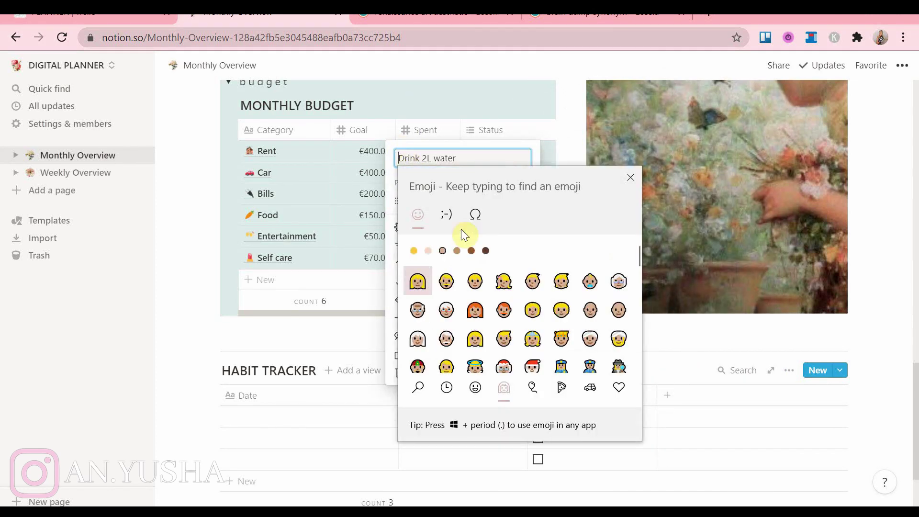
{"action": "type", "text": "wat"}
{"action": "key", "text": "BackSpace"}
{"action": "key", "text": "BackSpace"}
{"action": "key", "text": "BackSpace"}
{"action": "type", "text": "dr"}
{"action": "left_click", "coordinate": [618, 341]}
{"action": "left_click", "coordinate": [352, 346]}
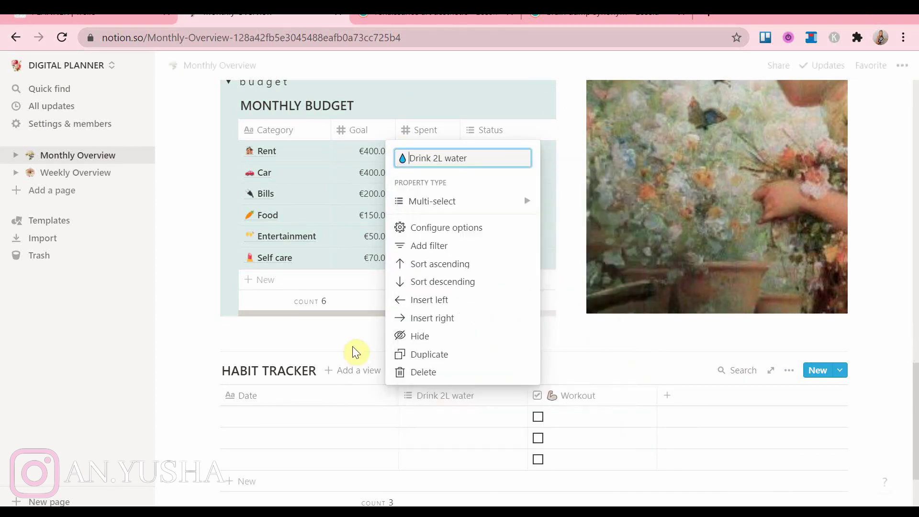
{"action": "left_click", "coordinate": [353, 346]}
Step: Turn the Drink 2L water column into a Checkbox column and narrow it to fit its name
{"action": "left_click", "coordinate": [455, 396]}
{"action": "mouse_move", "coordinate": [431, 198]}
{"action": "left_click", "coordinate": [575, 212]}
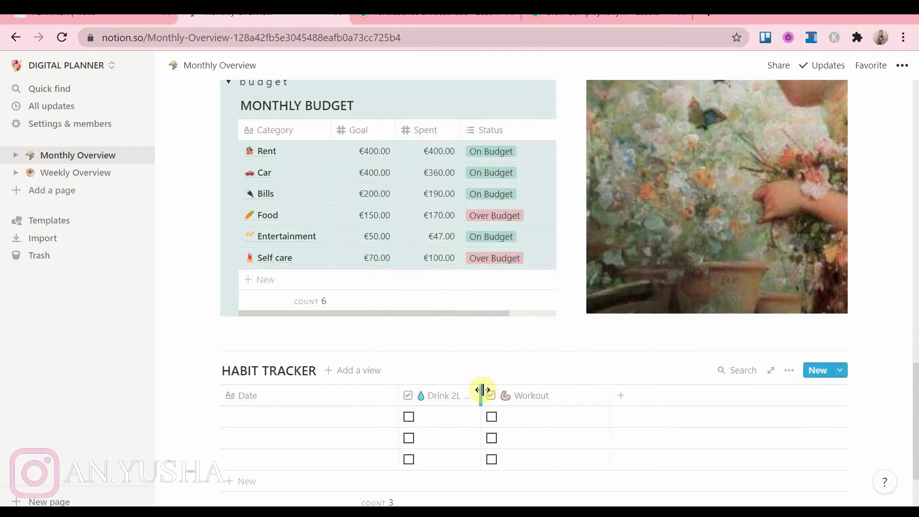
Step: Add a Checkbox column named Read 5 pages with a notebook emoji in front of the name
{"action": "left_click", "coordinate": [630, 396]}
{"action": "type", "text": "Read 5 pages"}
{"action": "right_click", "coordinate": [572, 180]}
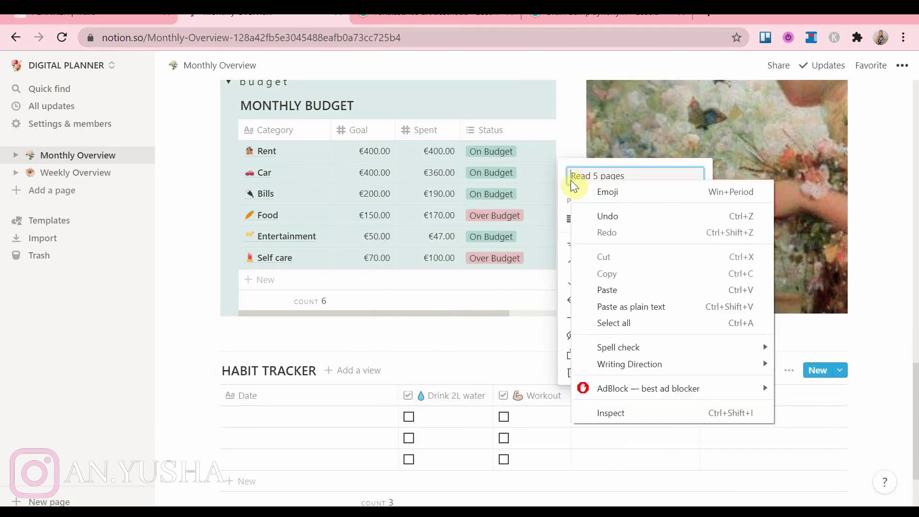
{"action": "left_click", "coordinate": [593, 191]}
{"action": "type", "text": "boo"}
{"action": "left_click", "coordinate": [619, 266]}
{"action": "key", "text": "Escape"}
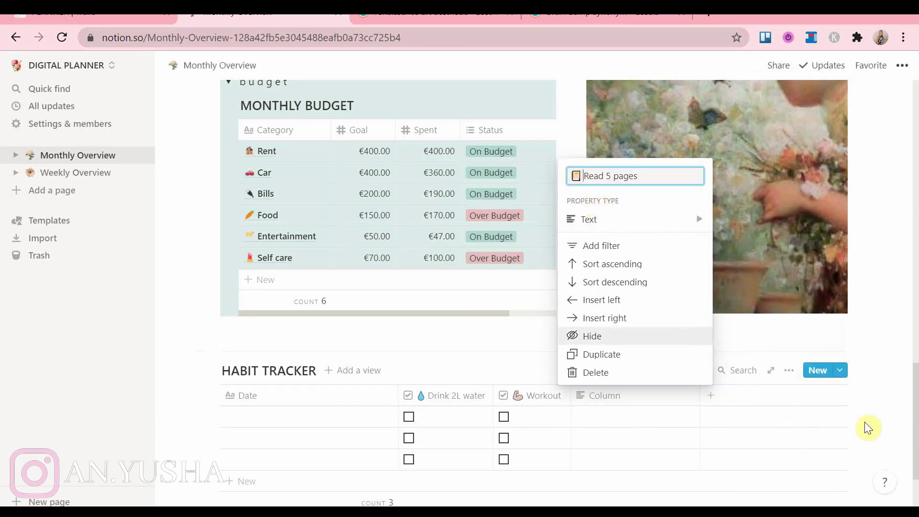
{"action": "mouse_move", "coordinate": [594, 218]}
{"action": "left_click", "coordinate": [743, 283]}
Step: Add a Checkbox column named Floss with a tooth emoji in front of the name
{"action": "left_click", "coordinate": [680, 399]}
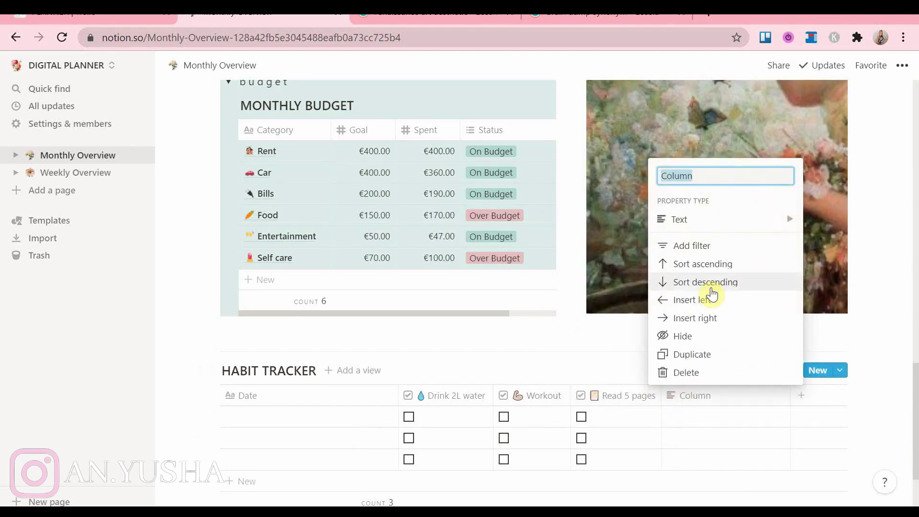
{"action": "type", "text": "Floss"}
{"action": "right_click", "coordinate": [661, 177]}
{"action": "left_click", "coordinate": [676, 186]}
{"action": "type", "text": "too"}
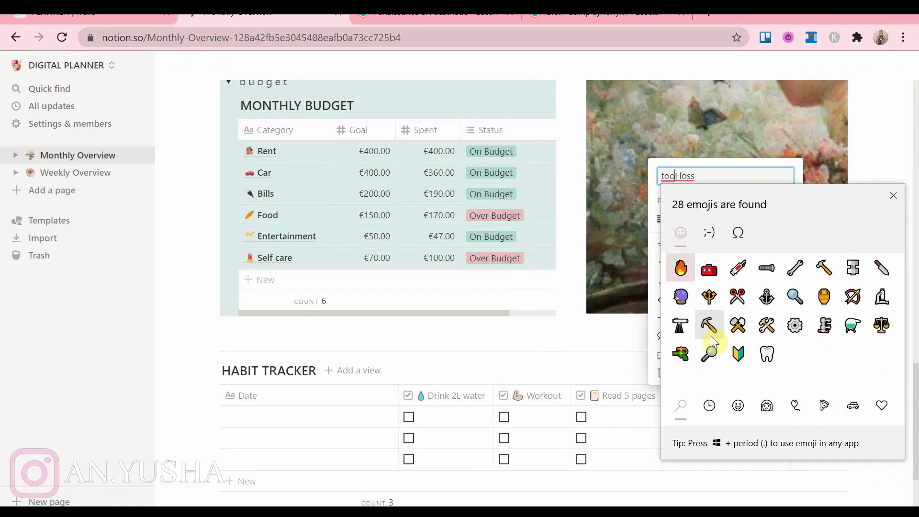
{"action": "left_click", "coordinate": [765, 355]}
{"action": "mouse_move", "coordinate": [705, 219]}
{"action": "left_click", "coordinate": [555, 229]}
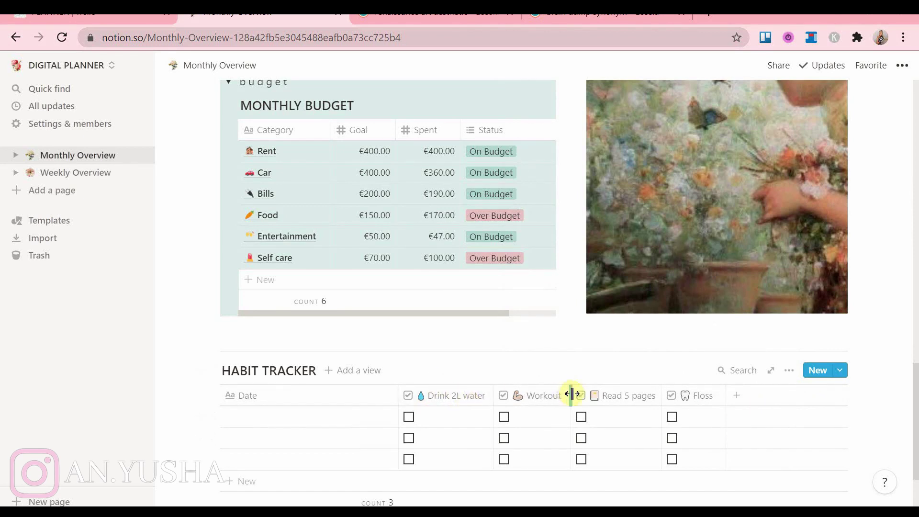
Step: Add a Checkbox column named Get 7h of sleep with a moon emoji in front of the name
{"action": "left_click", "coordinate": [733, 396]}
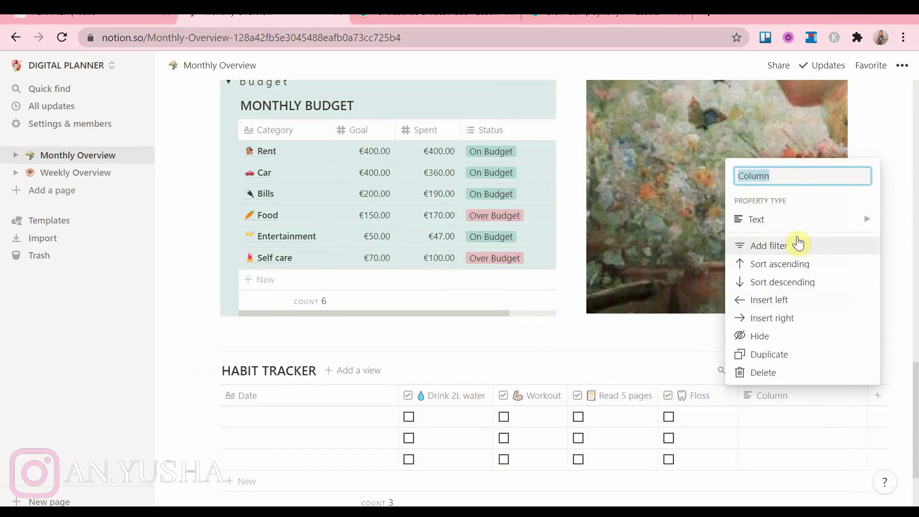
{"action": "mouse_move", "coordinate": [796, 230]}
{"action": "type", "text": "Get 7h of sleep"}
{"action": "left_click", "coordinate": [639, 228]}
{"action": "left_click", "coordinate": [769, 398]}
{"action": "left_click", "coordinate": [739, 176]}
{"action": "key", "text": "super+period"}
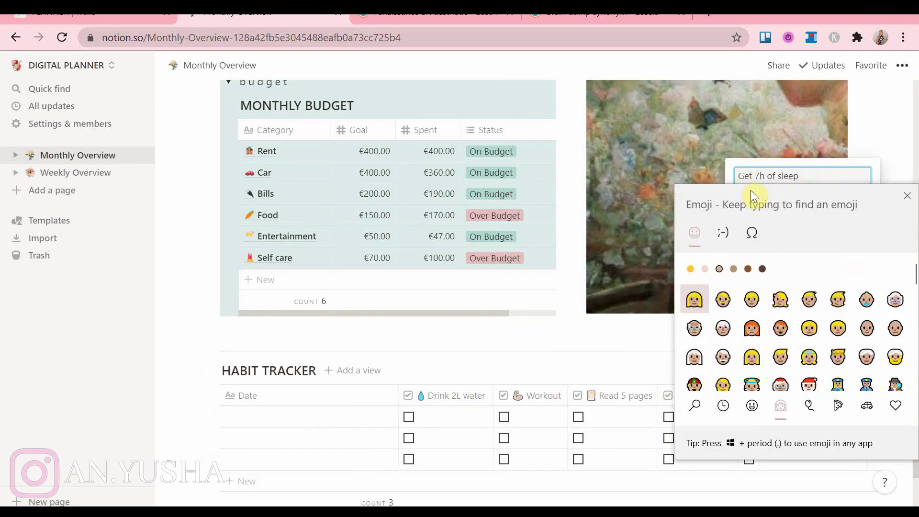
{"action": "type", "text": "moon"}
{"action": "left_click", "coordinate": [813, 270]}
{"action": "left_click", "coordinate": [858, 425]}
Step: Narrow the Date column and fill it with one row per day from 1st to 31st, removing the surplus row
{"action": "scroll", "coordinate": [542, 299], "scroll_direction": "down", "scroll_amount": 3}
{"action": "left_click_drag", "start_coordinate": [399, 258], "coordinate": [302, 258]}
{"action": "left_click", "coordinate": [242, 283]}
{"action": "type", "text": "1st"}
{"action": "key", "text": "Return"}
{"action": "type", "text": "2nd 3rd 4th 5th 6th 7th 8th 9th 10th 11th 12th 13th 14th 15th 16th 17th 18th 19th 20th 21st 22nd 23rd 24th 25th 26th 27th 28th 29th 30th 31st"}
{"action": "key", "text": "Return"}
{"action": "left_click", "coordinate": [213, 405]}
{"action": "key", "text": "Delete"}
Step: Clear the Date column's calculation and set the calculation of all five habit columns to Checked
{"action": "left_click", "coordinate": [276, 427]}
{"action": "left_click", "coordinate": [216, 275]}
{"action": "left_click", "coordinate": [368, 426]}
{"action": "left_click", "coordinate": [368, 348]}
{"action": "left_click", "coordinate": [442, 426]}
{"action": "left_click", "coordinate": [431, 349]}
{"action": "left_click", "coordinate": [532, 426]}
{"action": "left_click", "coordinate": [527, 350]}
{"action": "left_click", "coordinate": [599, 426]}
{"action": "left_click", "coordinate": [604, 350]}
{"action": "left_click", "coordinate": [704, 425]}
{"action": "left_click", "coordinate": [271, 433]}
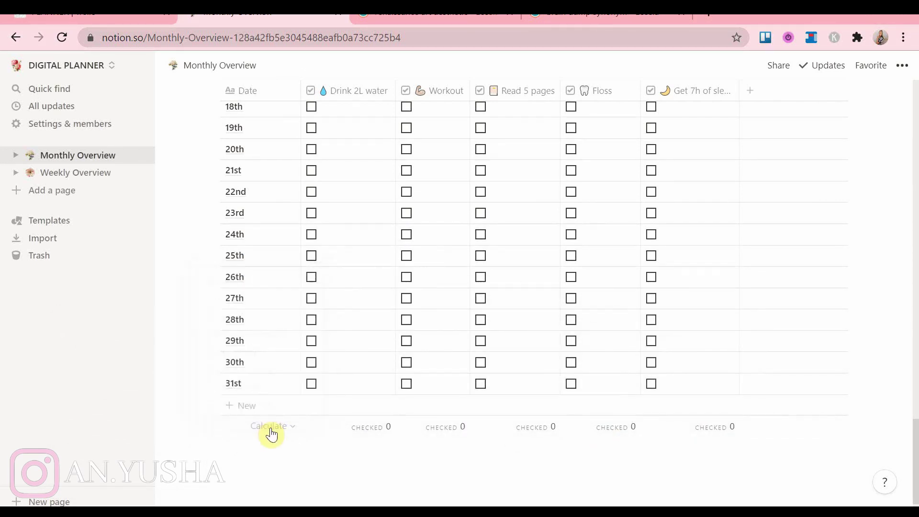
Step: Insert a toggle list below the habit tracker table and give it a pink background
{"action": "left_click", "coordinate": [255, 449]}
{"action": "type", "text": "/"}
{"action": "scroll", "coordinate": [317, 374], "scroll_direction": "down", "scroll_amount": 1}
{"action": "scroll", "coordinate": [318, 374], "scroll_direction": "down", "scroll_amount": 8}
{"action": "type", "text": "to"}
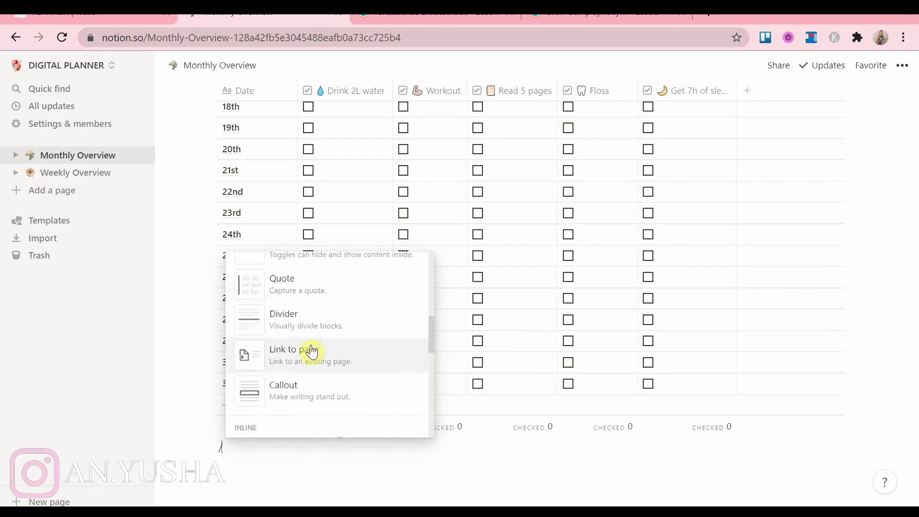
{"action": "left_click", "coordinate": [269, 421]}
{"action": "left_click", "coordinate": [213, 448]}
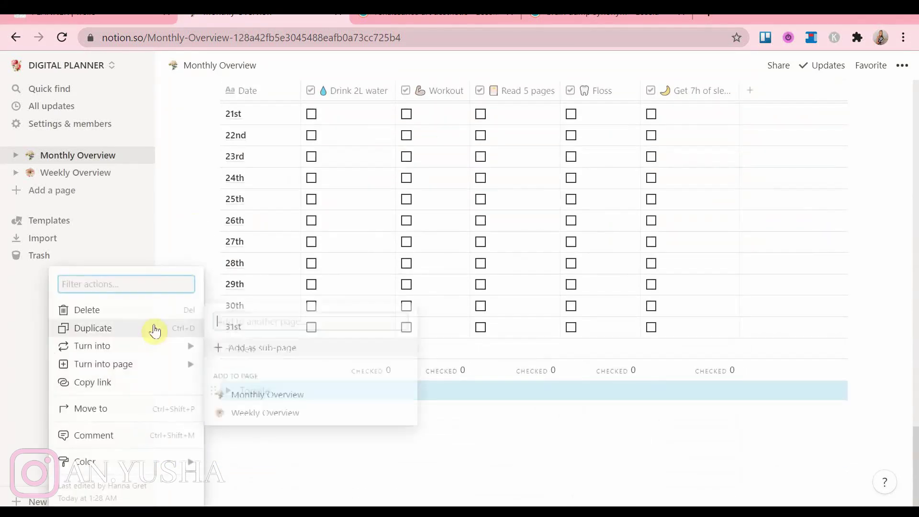
{"action": "mouse_move", "coordinate": [130, 462]}
{"action": "left_click", "coordinate": [266, 478]}
Step: Move the pink toggle above the habit tracker, name it "h a b i t s" and nest the table inside it
{"action": "left_click_drag", "start_coordinate": [213, 390], "coordinate": [273, 147]}
{"action": "left_click", "coordinate": [274, 149]}
{"action": "type", "text": "h a b i t s"}
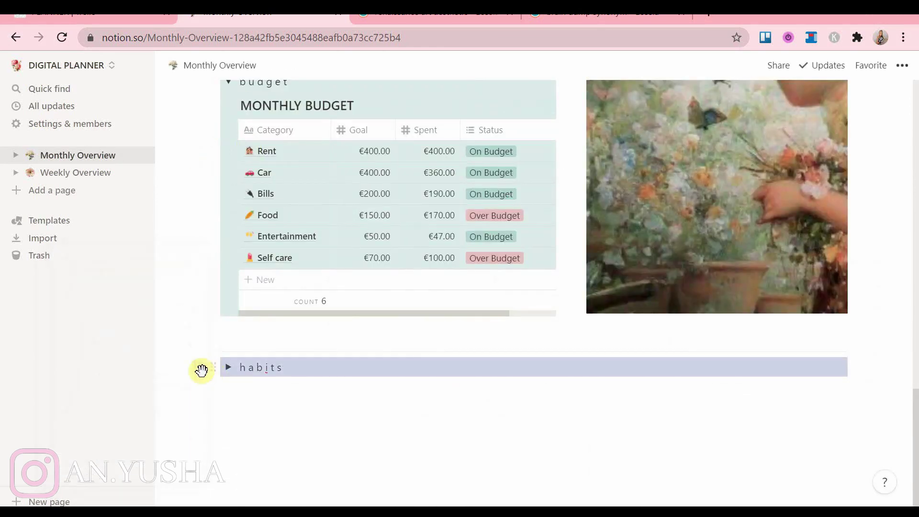
Step: Expand the habits toggle and widen the Get 7h of sleep column to fit its name
{"action": "left_click", "coordinate": [227, 368]}
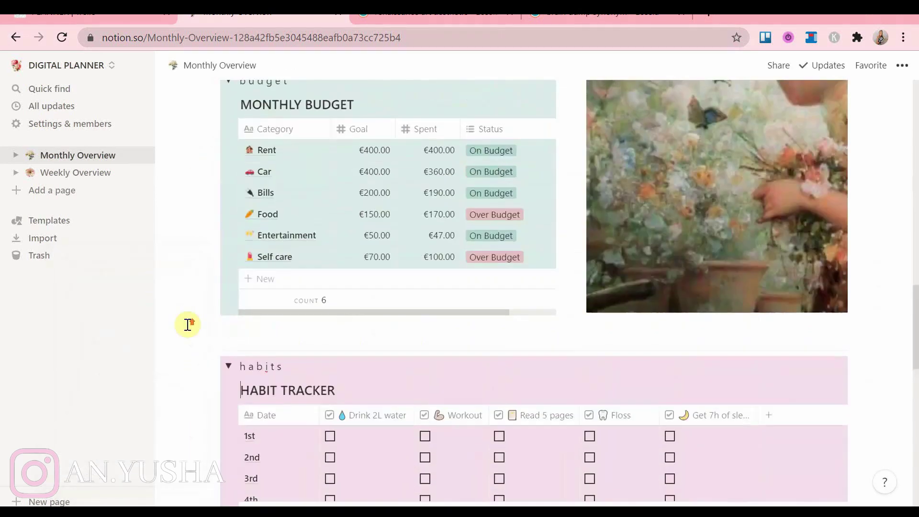
{"action": "scroll", "coordinate": [186, 322], "scroll_direction": "down", "scroll_amount": 4}
{"action": "scroll", "coordinate": [180, 305], "scroll_direction": "down", "scroll_amount": 6}
{"action": "scroll", "coordinate": [179, 304], "scroll_direction": "up", "scroll_amount": 8}
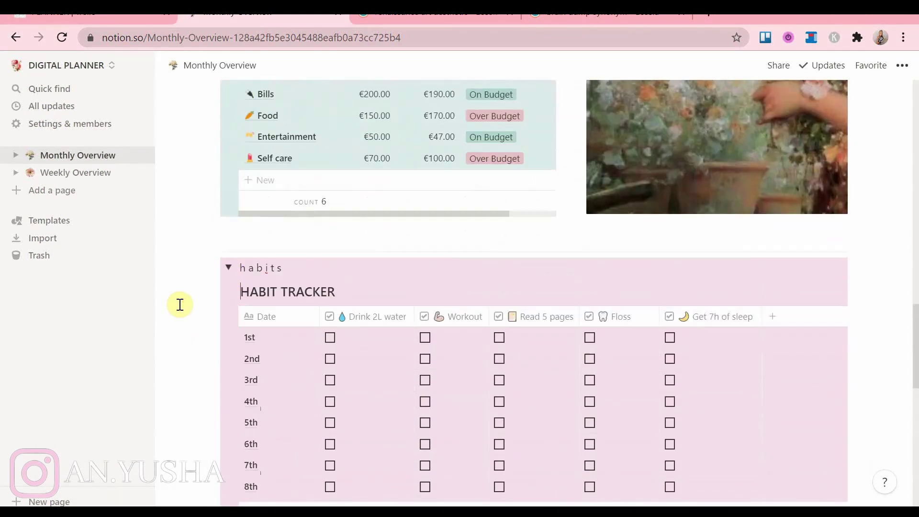
Step: Insert an inline gallery database below the habits toggle and title it TEMPLATES
{"action": "scroll", "coordinate": [224, 254], "scroll_direction": "up", "scroll_amount": 4}
{"action": "scroll", "coordinate": [224, 254], "scroll_direction": "down", "scroll_amount": 5}
{"action": "scroll", "coordinate": [225, 253], "scroll_direction": "down", "scroll_amount": 3}
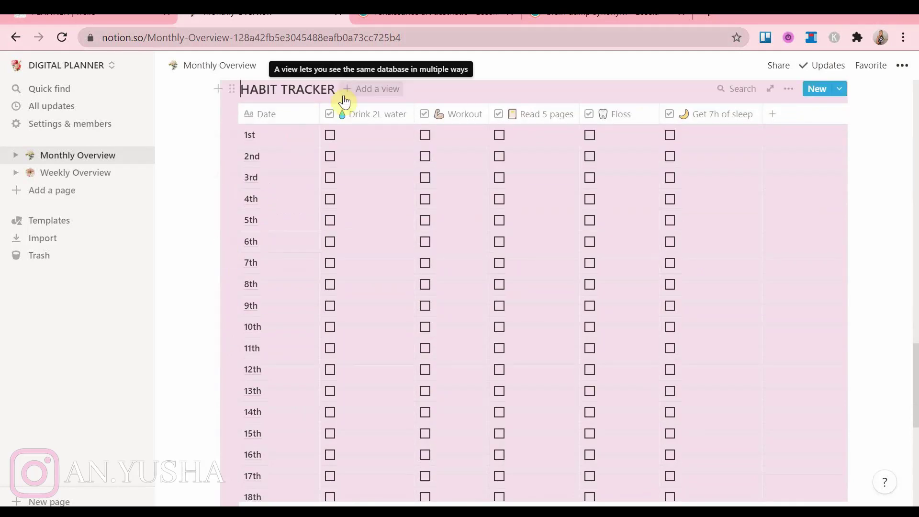
{"action": "scroll", "coordinate": [220, 189], "scroll_direction": "down", "scroll_amount": 8}
{"action": "left_click", "coordinate": [240, 389]}
{"action": "type", "text": "/"}
{"action": "scroll", "coordinate": [345, 295], "scroll_direction": "down", "scroll_amount": 8}
{"action": "left_click", "coordinate": [336, 307]}
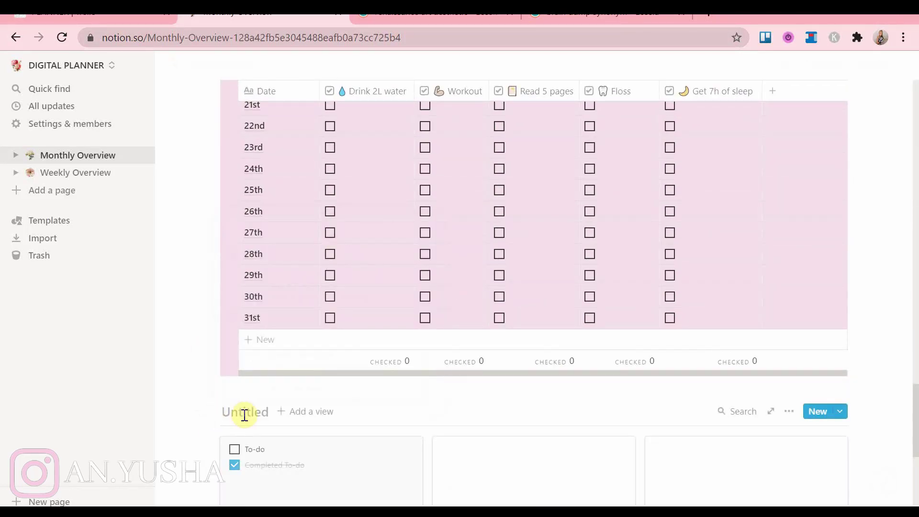
{"action": "left_click_drag", "start_coordinate": [210, 414], "coordinate": [287, 334]}
Step: Title the first gallery card Monthly Review and give it to-dos Monthly review journal, Review goals & set new ones for next month, and Plan next month
{"action": "left_click", "coordinate": [280, 264]}
{"action": "left_click_drag", "start_coordinate": [310, 189], "coordinate": [232, 197]}
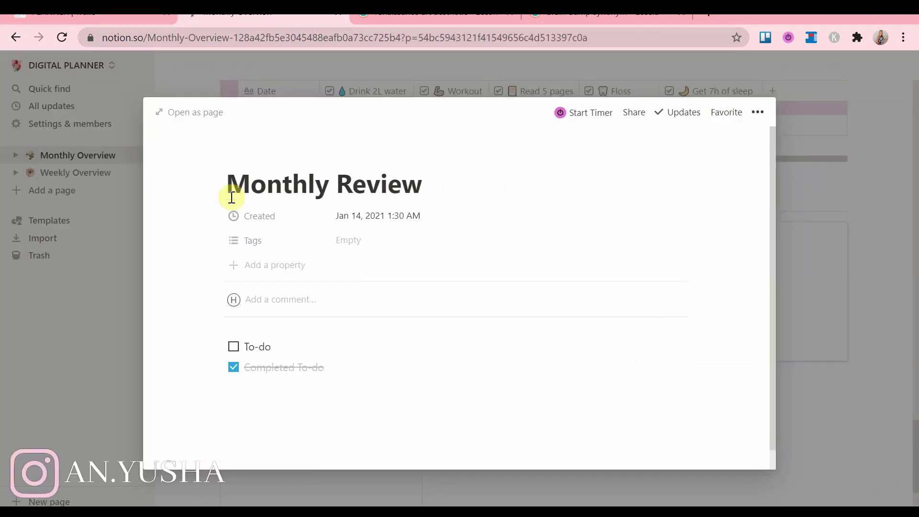
{"action": "left_click", "coordinate": [227, 350]}
{"action": "type", "text": "/"}
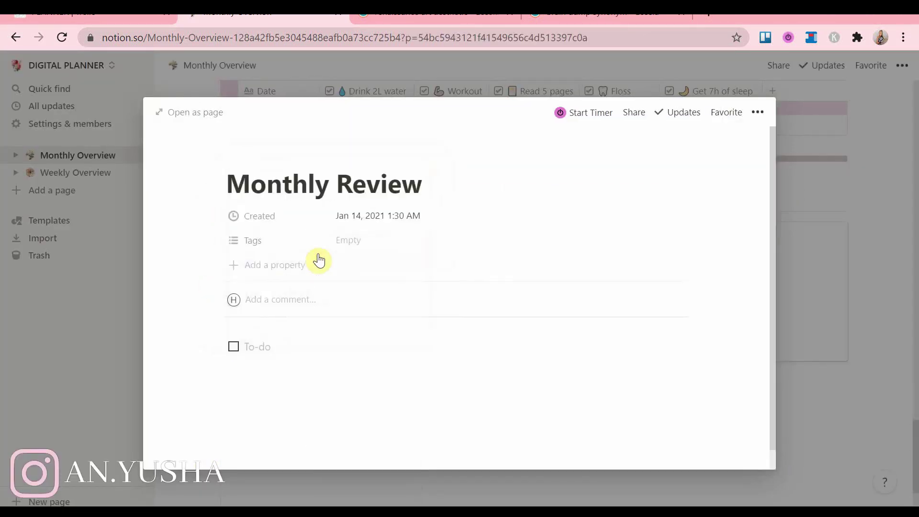
{"action": "left_click", "coordinate": [266, 346]}
{"action": "type", "text": "Monthly review journal"}
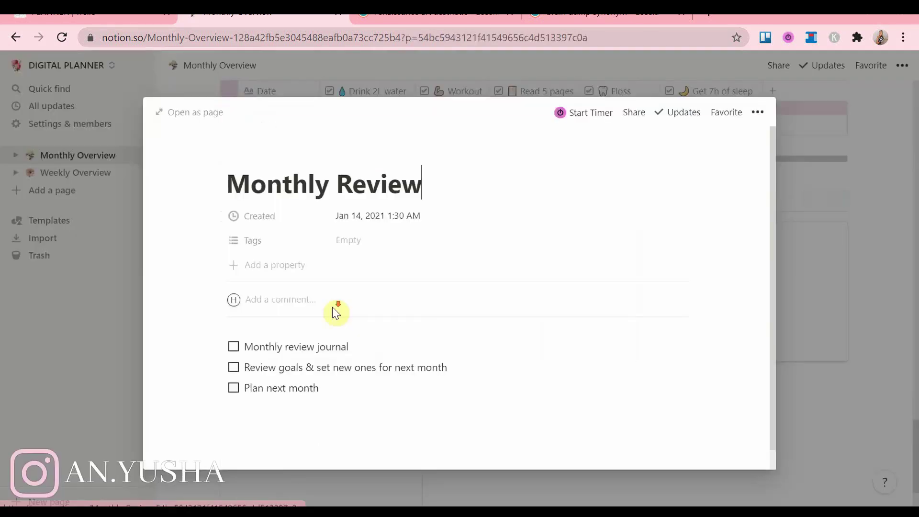
Step: Upload a painting of roses as an image below the Monthly Review to-dos and close the page
{"action": "left_click", "coordinate": [355, 407]}
{"action": "type", "text": "/"}
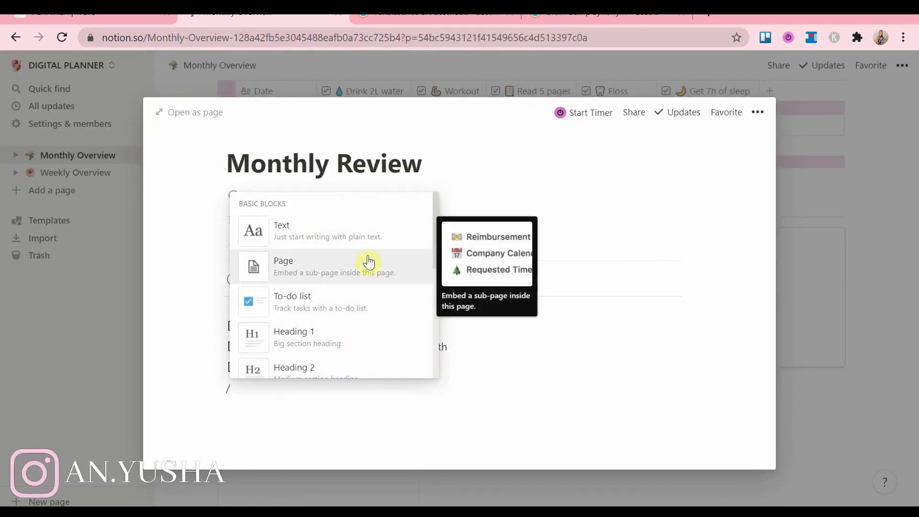
{"action": "type", "text": "im"}
{"action": "left_click", "coordinate": [353, 229]}
{"action": "left_click", "coordinate": [407, 468]}
{"action": "mouse_move", "coordinate": [449, 114]}
{"action": "left_mouse_down"}
{"action": "mouse_move", "coordinate": [452, 167]}
{"action": "mouse_move", "coordinate": [444, 107]}
{"action": "left_mouse_up"}
{"action": "double_click", "coordinate": [159, 145]}
{"action": "scroll", "coordinate": [456, 288], "scroll_direction": "down", "scroll_amount": 3}
{"action": "left_click", "coordinate": [849, 335]}
Step: Reposition the roses image on the Monthly Review card and save its position
{"action": "scroll", "coordinate": [402, 307], "scroll_direction": "up", "scroll_amount": 15}
{"action": "scroll", "coordinate": [403, 314], "scroll_direction": "down", "scroll_amount": 15}
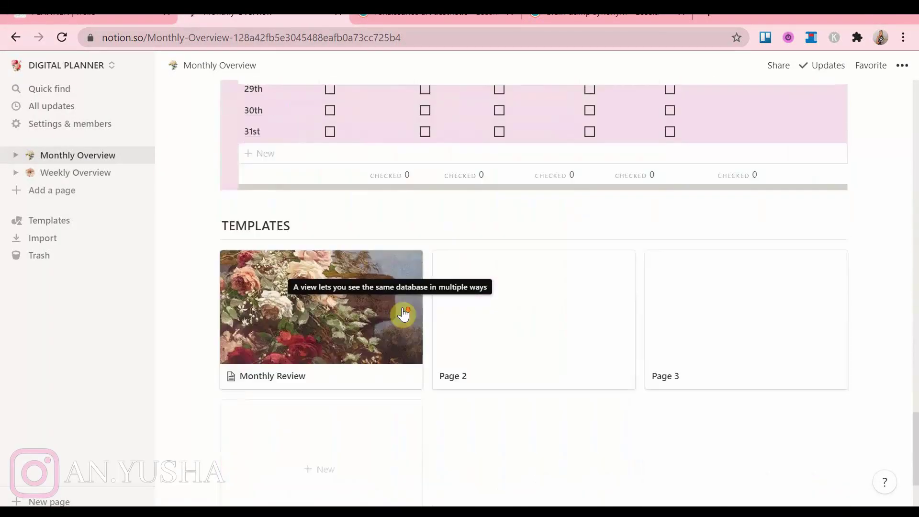
{"action": "scroll", "coordinate": [403, 314], "scroll_direction": "down", "scroll_amount": 3}
{"action": "mouse_move", "coordinate": [308, 173]}
{"action": "left_click", "coordinate": [377, 144]}
{"action": "left_click_drag", "start_coordinate": [331, 151], "coordinate": [299, 189]}
{"action": "left_click", "coordinate": [358, 144]}
Step: Open the second gallery card and title it Monthly Review Journal
{"action": "scroll", "coordinate": [460, 365], "scroll_direction": "down", "scroll_amount": 1}
{"action": "left_click", "coordinate": [237, 410]}
{"action": "left_click", "coordinate": [496, 145]}
{"action": "type", "text": "Monthly Review Journal"}
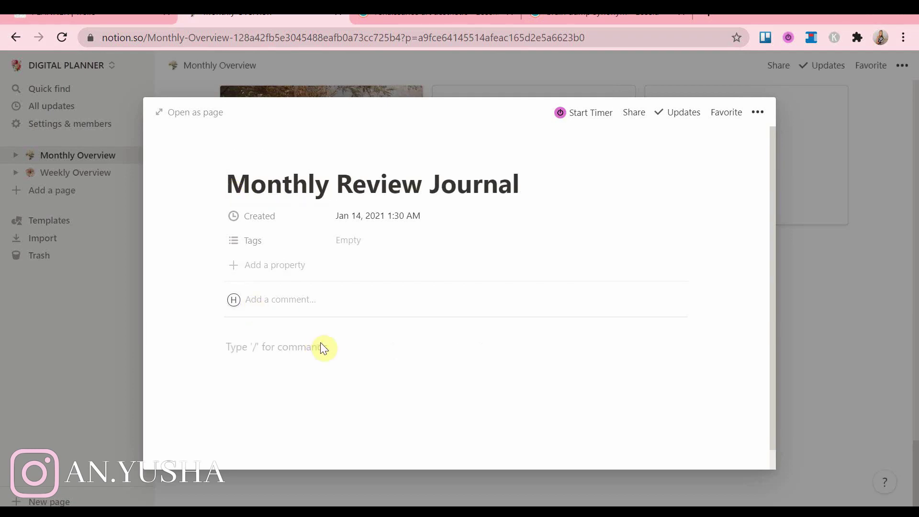
Step: Add the Heading 3 "What was accomplished this month?" with the text "write here" and a divider below it
{"action": "type", "text": "/"}
{"action": "left_click", "coordinate": [316, 250]}
{"action": "type", "text": "/he"}
{"action": "key", "text": "Down"}
{"action": "key", "text": "Down"}
{"action": "key", "text": "Return"}
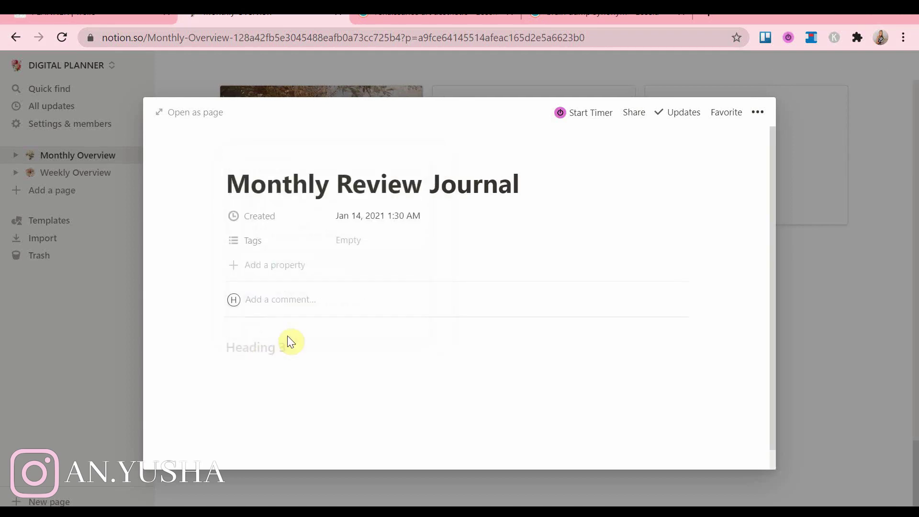
{"action": "type", "text": "What was accomplished this month?"}
{"action": "key", "text": "Return"}
{"action": "type", "text": "write here"}
{"action": "key", "text": "Return"}
{"action": "type", "text": "/"}
{"action": "key", "text": "Return"}
Step: Add the Heading 3 "What things need improvement to make next month better?" with "write here" and a divider below it
{"action": "type", "text": "\\"}
{"action": "key", "text": "BackSpace"}
{"action": "type", "text": "/he"}
{"action": "key", "text": "Down"}
{"action": "key", "text": "Down"}
{"action": "key", "text": "Return"}
{"action": "type", "text": "What things need improvements"}
{"action": "key", "text": "BackSpace"}
{"action": "type", "text": "for"}
{"action": "key", "text": "BackSpace"}
{"action": "key", "text": "BackSpace"}
{"action": "key", "text": "BackSpace"}
{"action": "type", "text": "to mae"}
{"action": "type", "text": "?"}
{"action": "key", "text": "Return"}
{"action": "type", "text": "write here"}
{"action": "key", "text": "Return"}
{"action": "type", "text": "/"}
{"action": "key", "text": "Return"}
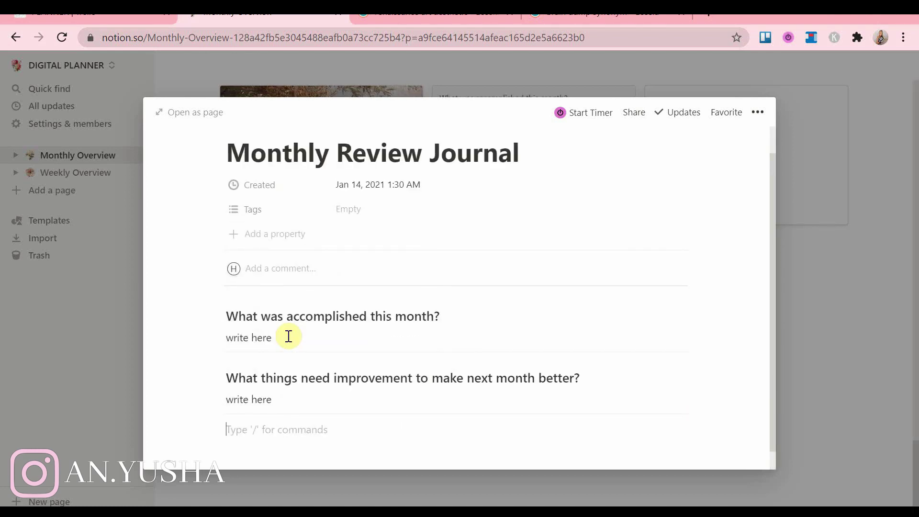
Step: Add the Heading 3 "What are my goals for next month" with "write here" and a divider below it
{"action": "type", "text": "Wh"}
{"action": "key", "text": "BackSpace"}
{"action": "key", "text": "BackSpace"}
{"action": "type", "text": "/h"}
{"action": "left_click", "coordinate": [287, 335]}
{"action": "type", "text": "What are my goals for next month"}
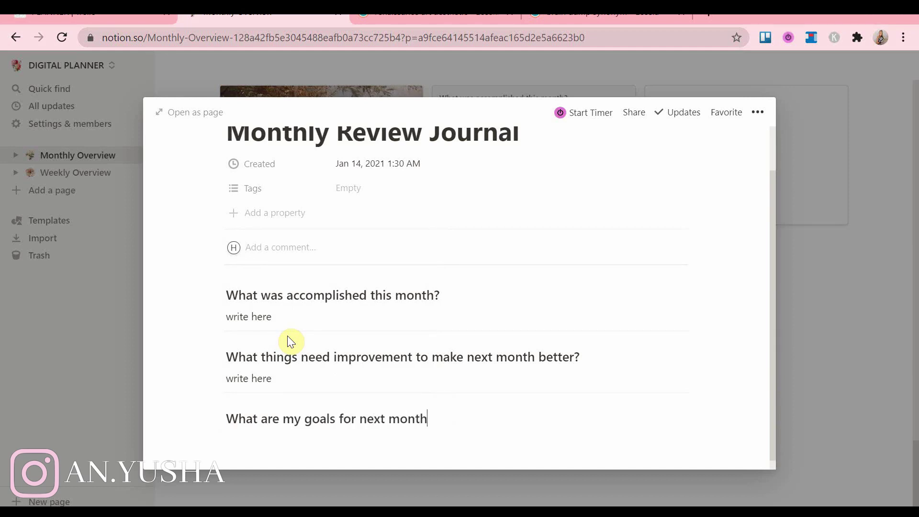
{"action": "key", "text": "Return"}
{"action": "type", "text": "write here"}
{"action": "key", "text": "Return"}
{"action": "type", "text": "/d"}
{"action": "key", "text": "Return"}
Step: Add the Heading 3 "What action steps should I take to achieve those goals?" with "write here" below it
{"action": "type", "text": "Whar"}
{"action": "key", "text": "BackSpace"}
{"action": "key", "text": "BackSpace"}
{"action": "key", "text": "BackSpace"}
{"action": "key", "text": "BackSpace"}
{"action": "key", "text": "BackSpace"}
{"action": "type", "text": "/h"}
{"action": "left_click", "coordinate": [288, 339]}
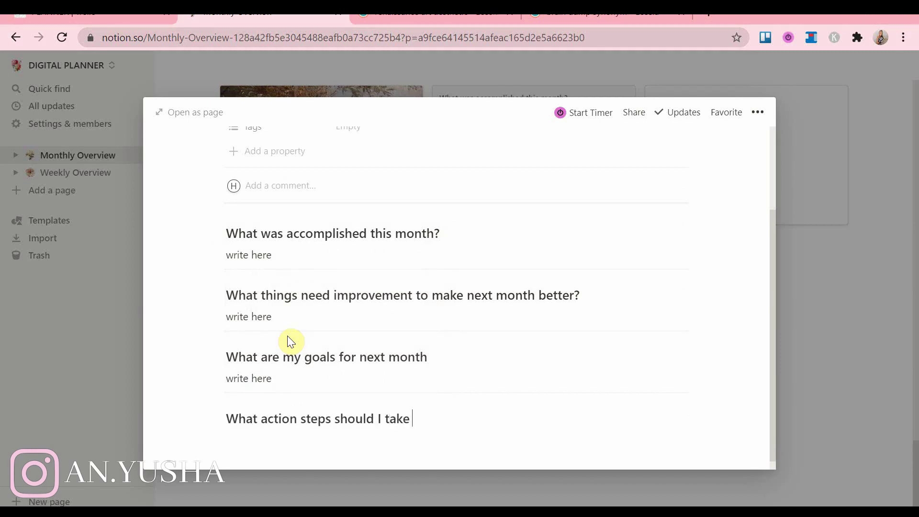
{"action": "type", "text": "als?"}
{"action": "key", "text": "Return"}
{"action": "type", "text": "write here"}
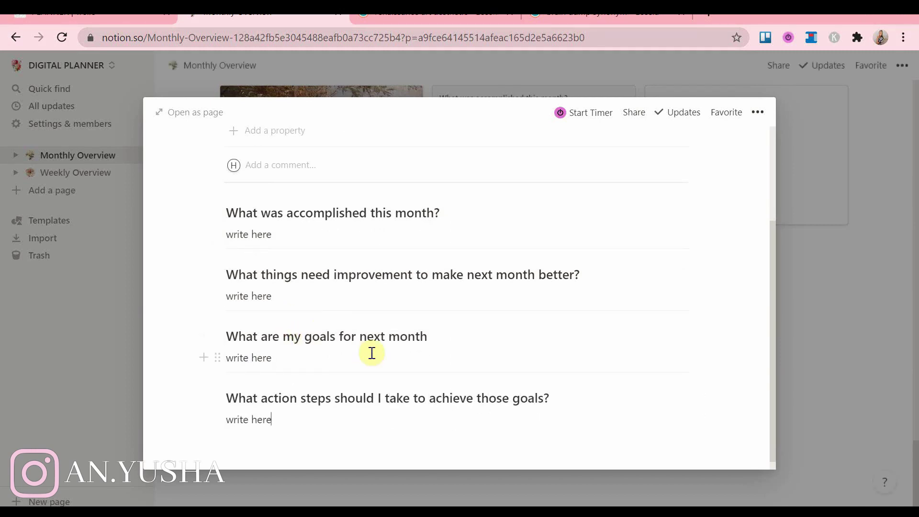
Step: Try a landscape painting with trees as the image below the last journal answer and undo it
{"action": "key", "text": "Return"}
{"action": "type", "text": "/image"}
{"action": "key", "text": "Return"}
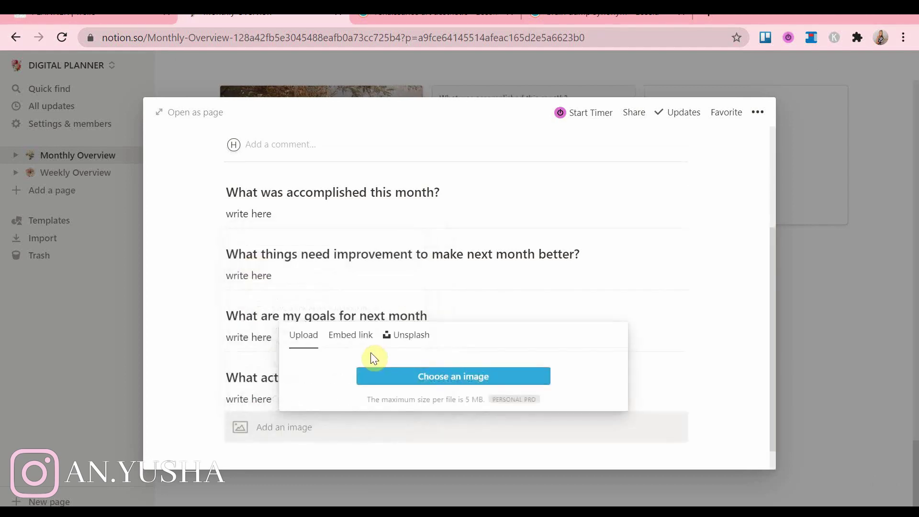
{"action": "left_click", "coordinate": [381, 373]}
{"action": "double_click", "coordinate": [257, 213]}
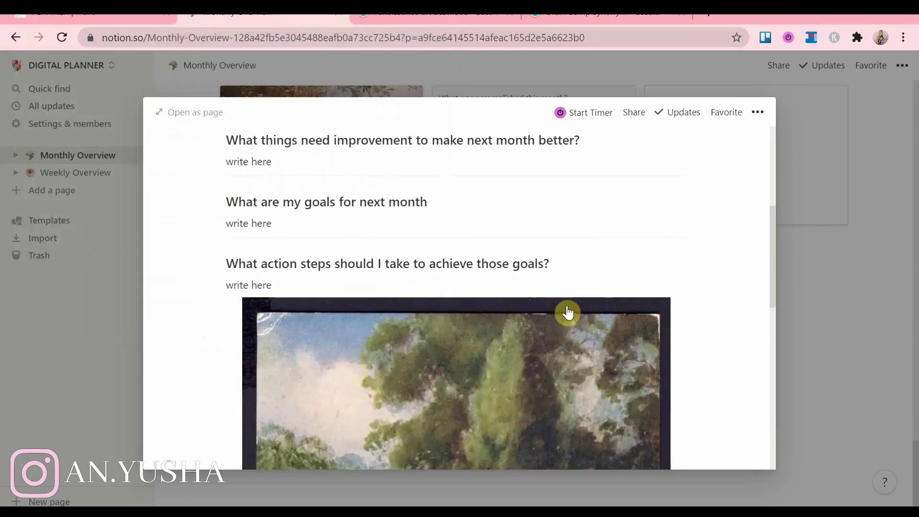
{"action": "key", "text": "ctrl+z"}
Step: Upload a painting of a woman in a rose garden below the last journal answer and close the page
{"action": "left_click", "coordinate": [269, 431]}
{"action": "type", "text": "/image"}
{"action": "key", "text": "Return"}
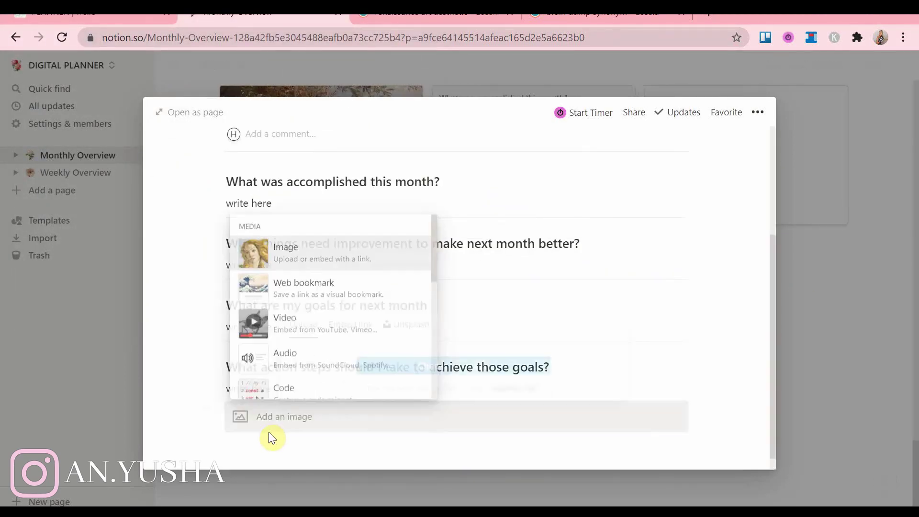
{"action": "left_click", "coordinate": [393, 367]}
{"action": "left_click_drag", "start_coordinate": [445, 103], "coordinate": [445, 119]}
{"action": "double_click", "coordinate": [312, 163]}
{"action": "left_click", "coordinate": [916, 281]}
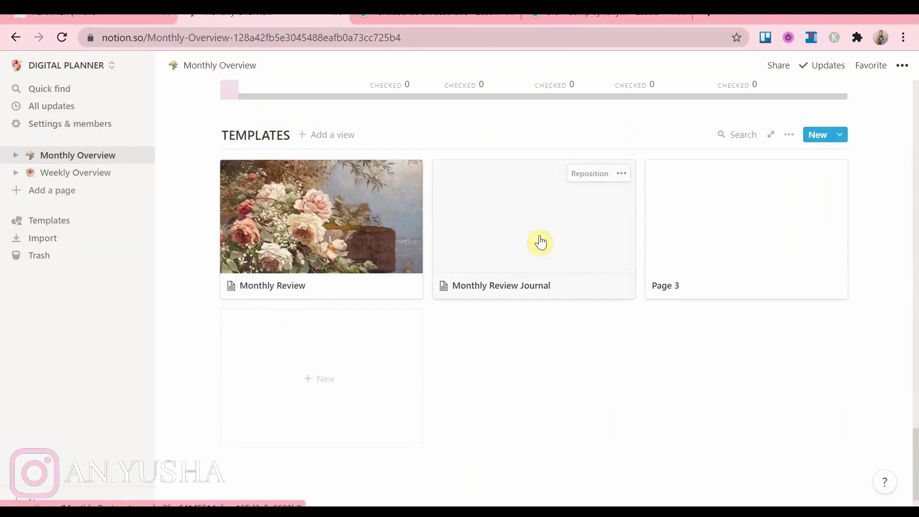
Step: Reposition the image on the Monthly Review Journal card to show the woman's face, and delete the Page 3 card
{"action": "left_click", "coordinate": [589, 174]}
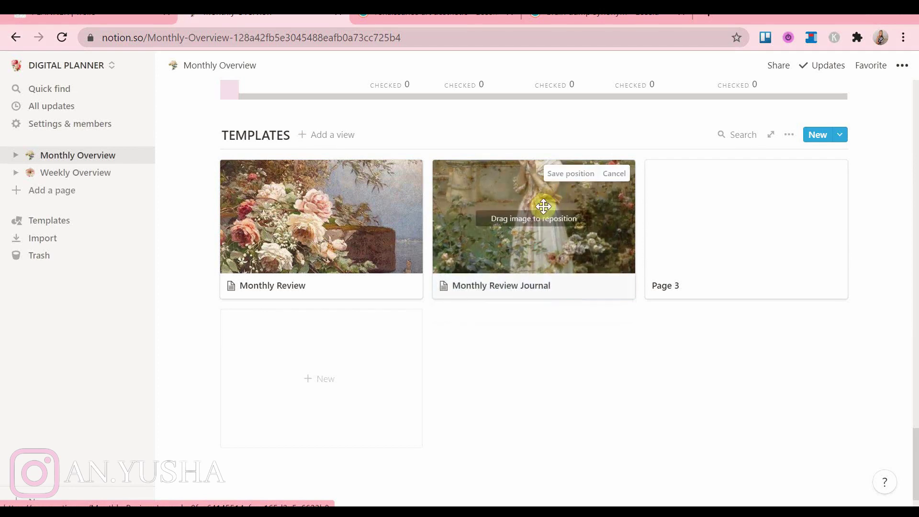
{"action": "left_click_drag", "start_coordinate": [530, 206], "coordinate": [522, 267]}
{"action": "left_click", "coordinate": [714, 201]}
{"action": "left_click", "coordinate": [814, 201]}
{"action": "left_click", "coordinate": [836, 173]}
{"action": "left_click", "coordinate": [821, 231]}
Step: Insert a toggle list below the TEMPLATES gallery and give it a muted background colour
{"action": "type", "text": "/toggle"}
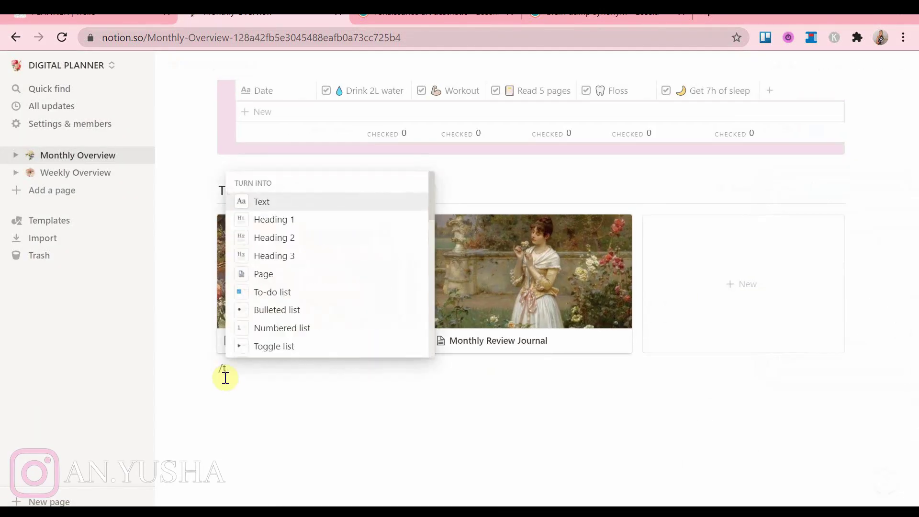
{"action": "key", "text": "Return"}
{"action": "left_click", "coordinate": [212, 367]}
{"action": "mouse_move", "coordinate": [168, 442]}
{"action": "scroll", "coordinate": [238, 404], "scroll_direction": "down", "scroll_amount": 2}
{"action": "left_click", "coordinate": [238, 405]}
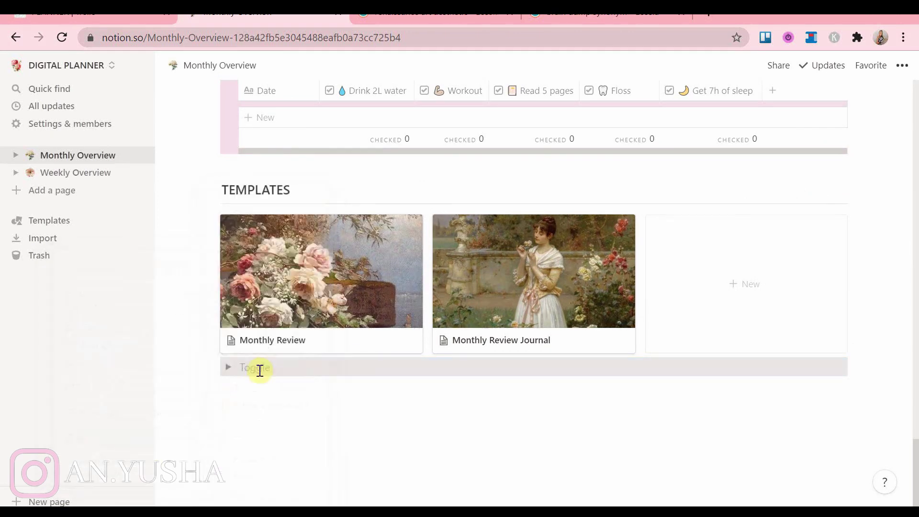
Step: Move the TEMPLATES gallery into the empty toggle, expand it and give the toggle a title
{"action": "left_click_drag", "start_coordinate": [212, 368], "coordinate": [223, 179]}
{"action": "left_click_drag", "start_coordinate": [214, 209], "coordinate": [262, 188]}
{"action": "left_click", "coordinate": [228, 367]}
{"action": "scroll", "coordinate": [225, 372], "scroll_direction": "up", "scroll_amount": 15}
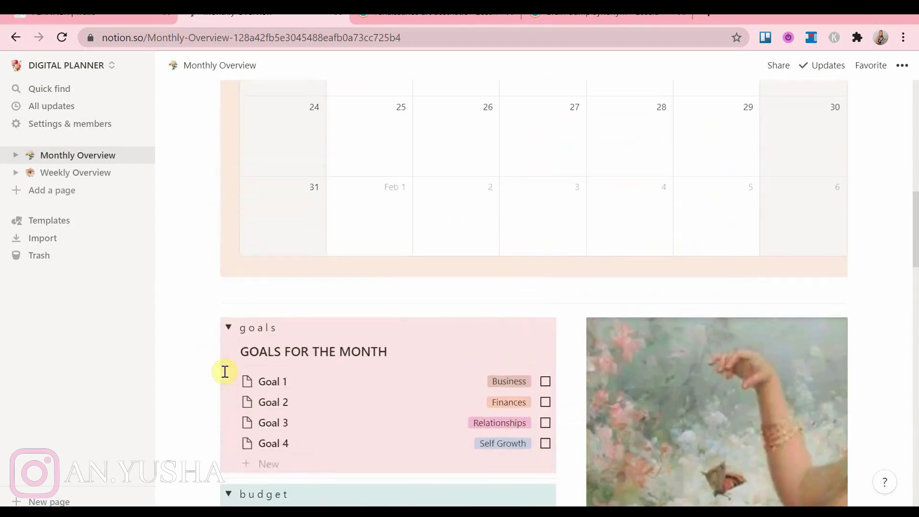
{"action": "scroll", "coordinate": [225, 372], "scroll_direction": "down", "scroll_amount": 15}
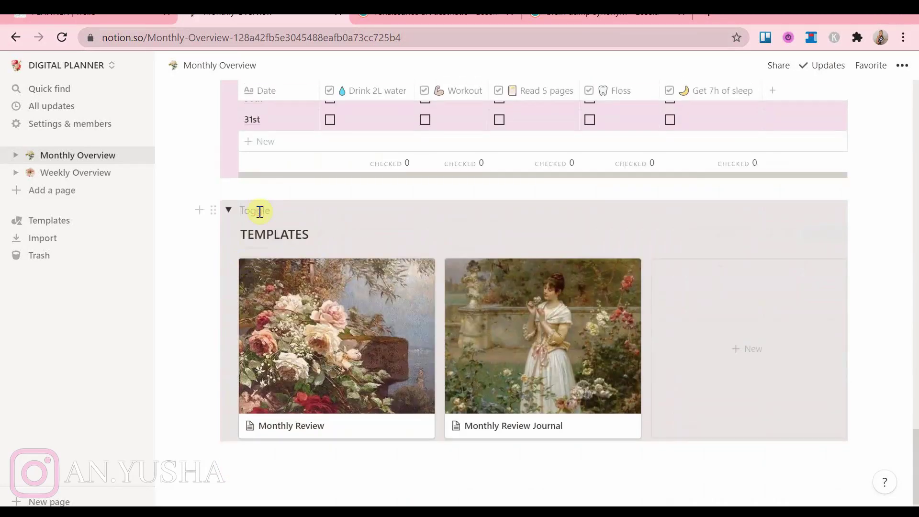
{"action": "type", "text": "s"}
{"action": "left_click", "coordinate": [421, 478]}
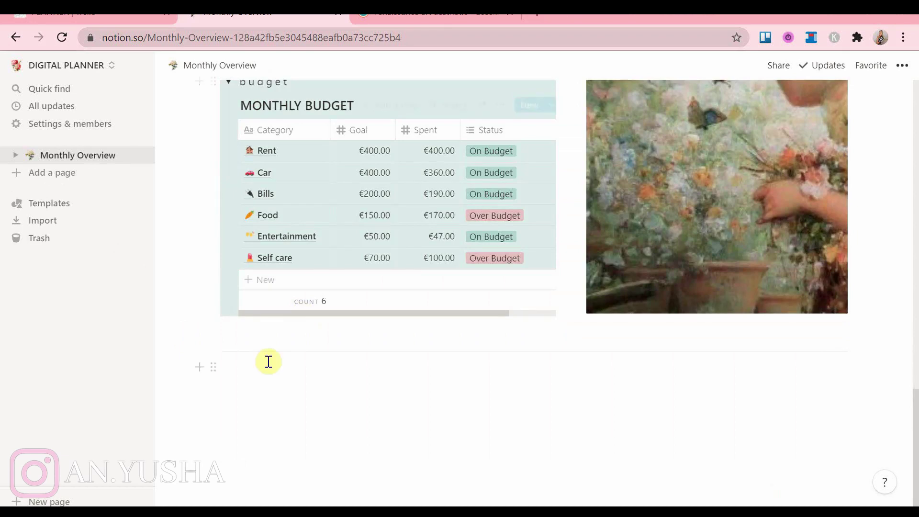
Step: Add a page named Weekly Overview and upload the painting of a white dove among roses as its cover
{"action": "left_click", "coordinate": [53, 171]}
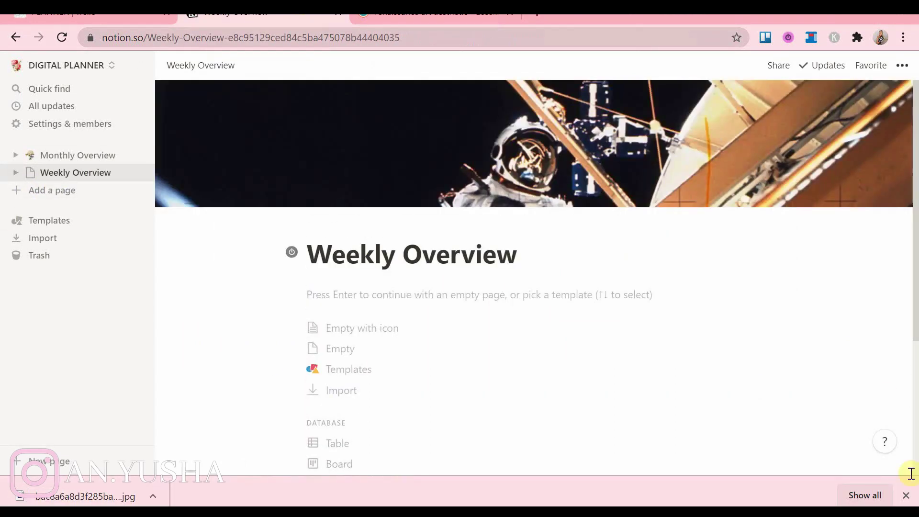
{"action": "left_click", "coordinate": [907, 492]}
{"action": "left_click", "coordinate": [678, 205]}
{"action": "left_click", "coordinate": [573, 230]}
{"action": "left_click", "coordinate": [610, 275]}
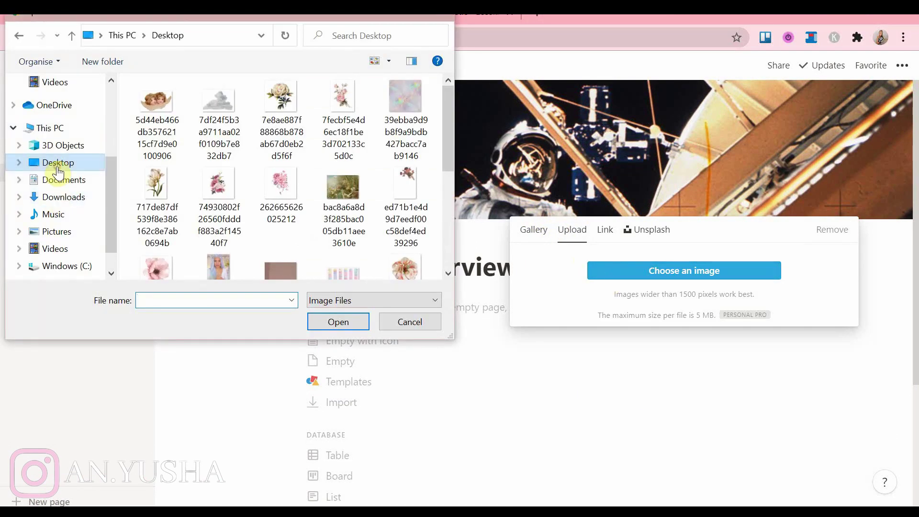
{"action": "double_click", "coordinate": [344, 189]}
{"action": "left_click_drag", "start_coordinate": [498, 117], "coordinate": [438, 94]}
Step: Try an uploaded picture of pale tulips as the Weekly Overview icon
{"action": "left_click", "coordinate": [320, 241]}
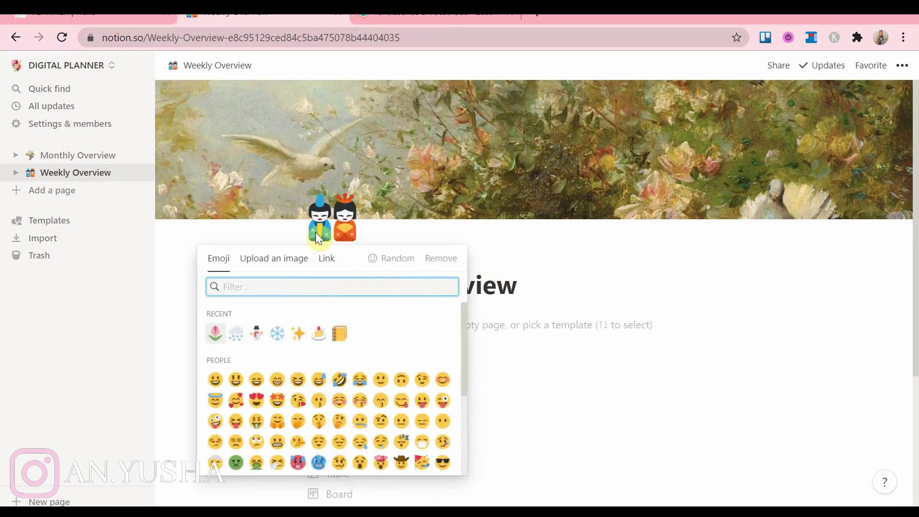
{"action": "left_click", "coordinate": [283, 268]}
{"action": "left_click", "coordinate": [289, 301]}
{"action": "double_click", "coordinate": [159, 196]}
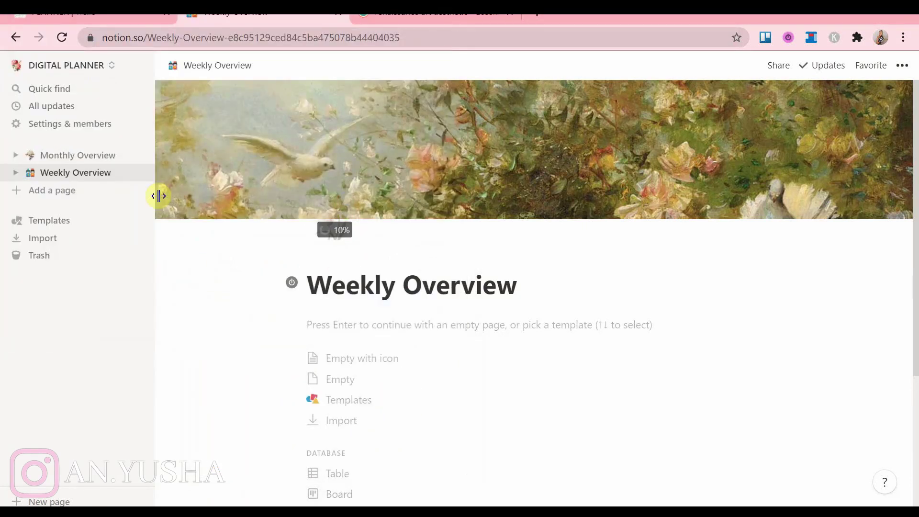
Step: Upload the picture of a single pink-and-white flower as the Weekly Overview icon
{"action": "left_click", "coordinate": [329, 253]}
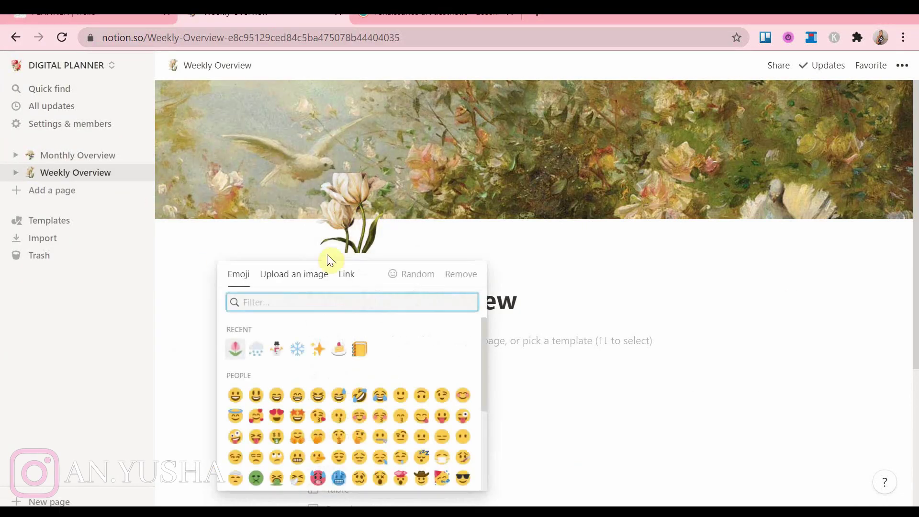
{"action": "left_click", "coordinate": [310, 274]}
{"action": "left_click", "coordinate": [312, 304]}
{"action": "left_click_drag", "start_coordinate": [444, 115], "coordinate": [444, 167]}
{"action": "double_click", "coordinate": [159, 218]}
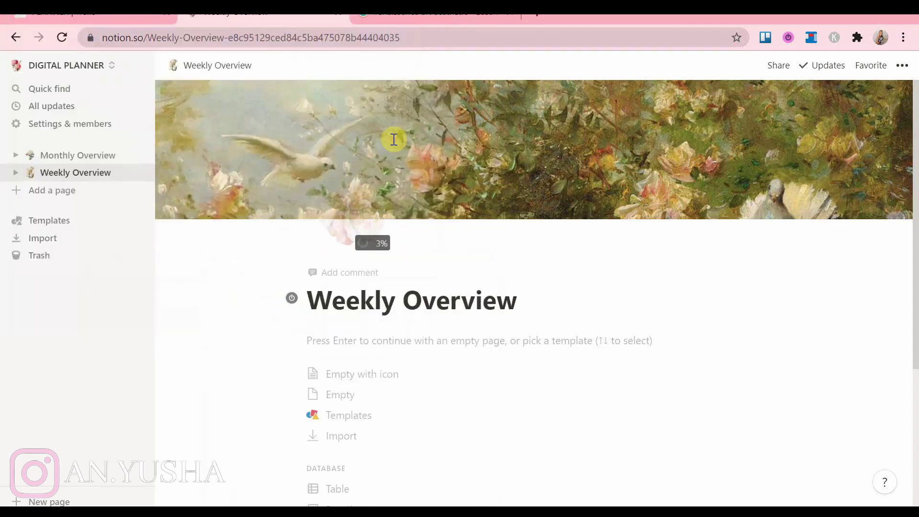
Step: Start the page empty, insert an inline board and hide its No Status column
{"action": "scroll", "coordinate": [692, 277], "scroll_direction": "down", "scroll_amount": 3}
{"action": "key", "text": "Return"}
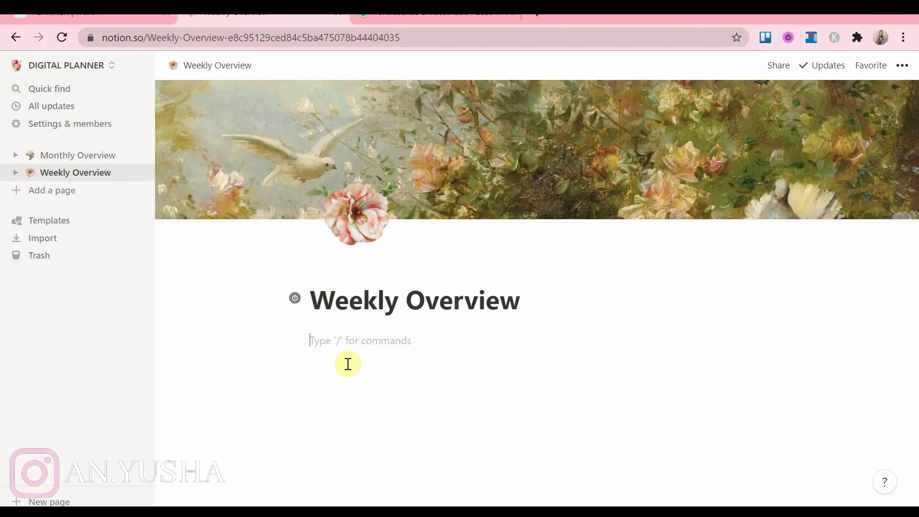
{"action": "type", "text": "/"}
{"action": "scroll", "coordinate": [423, 312], "scroll_direction": "down", "scroll_amount": 6}
{"action": "left_click", "coordinate": [421, 316]}
{"action": "left_click", "coordinate": [450, 244]}
{"action": "left_click", "coordinate": [453, 261]}
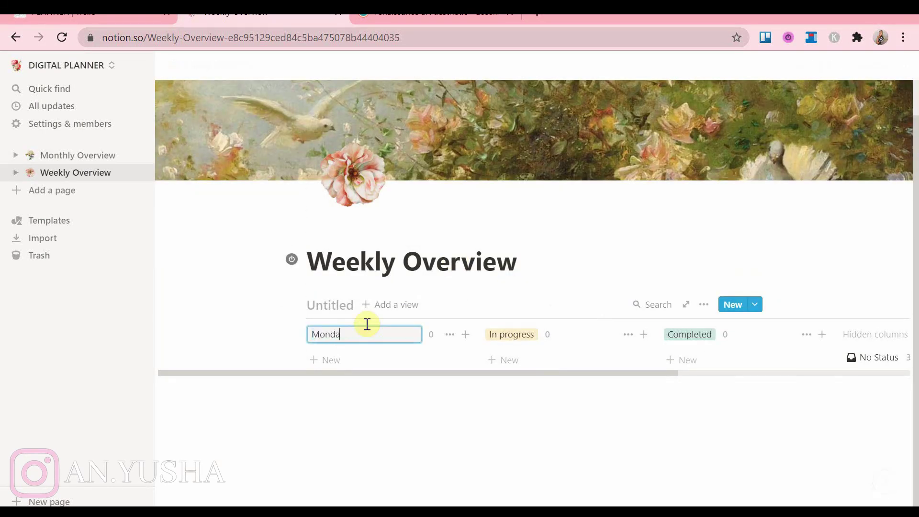
Step: Rename the board's three columns M O N D A Y, T U E S D A Y and W E D N E S D A Y, coloured red, pink and purple
{"action": "key", "text": "Return"}
{"action": "left_click", "coordinate": [510, 335]}
{"action": "type", "text": "T U E S D A Y"}
{"action": "left_click", "coordinate": [704, 334]}
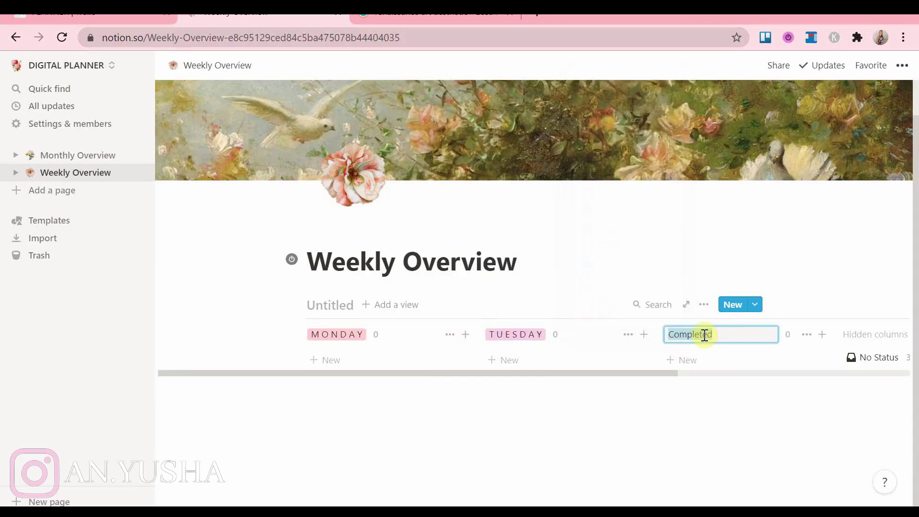
{"action": "key", "text": "Return"}
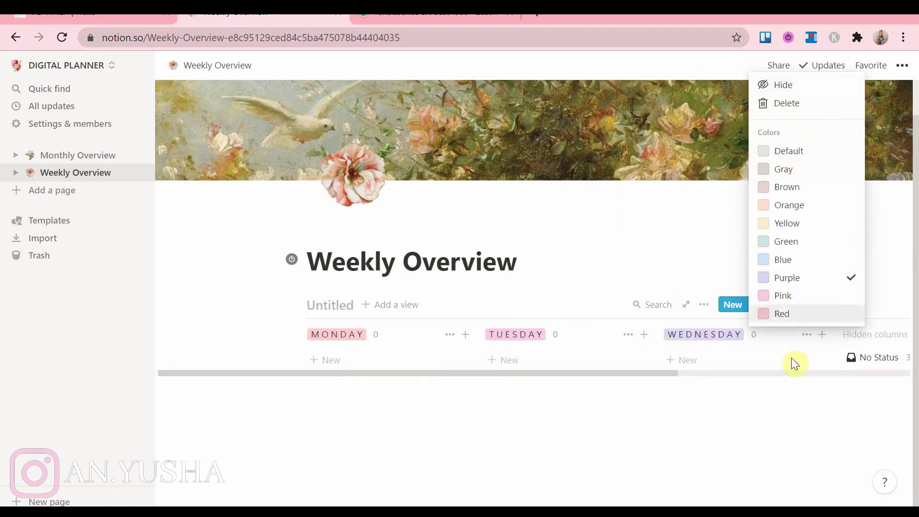
Step: Add a blue T H U R S D A Y group and a green F R I D A Y group to the board
{"action": "scroll", "coordinate": [819, 347], "scroll_direction": "right", "scroll_amount": 5}
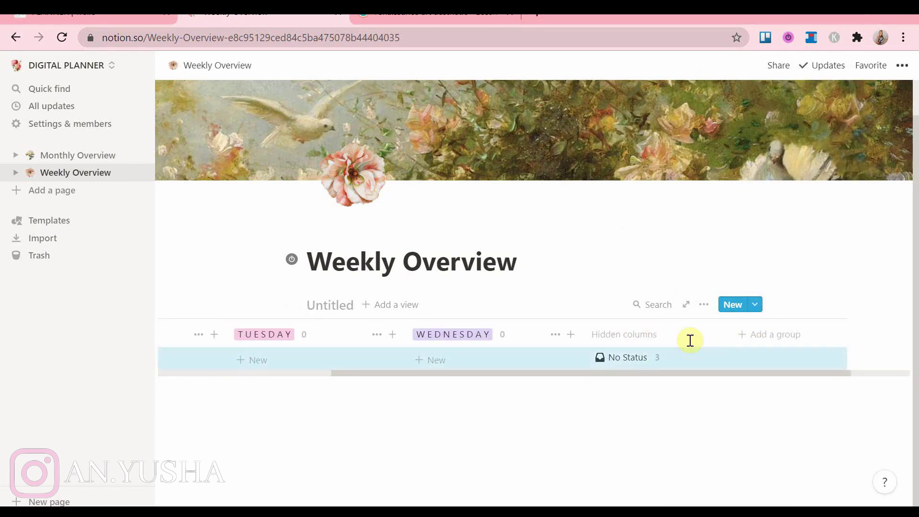
{"action": "left_click", "coordinate": [784, 334]}
{"action": "type", "text": "T H U R S D A Y"}
{"action": "key", "text": "Return"}
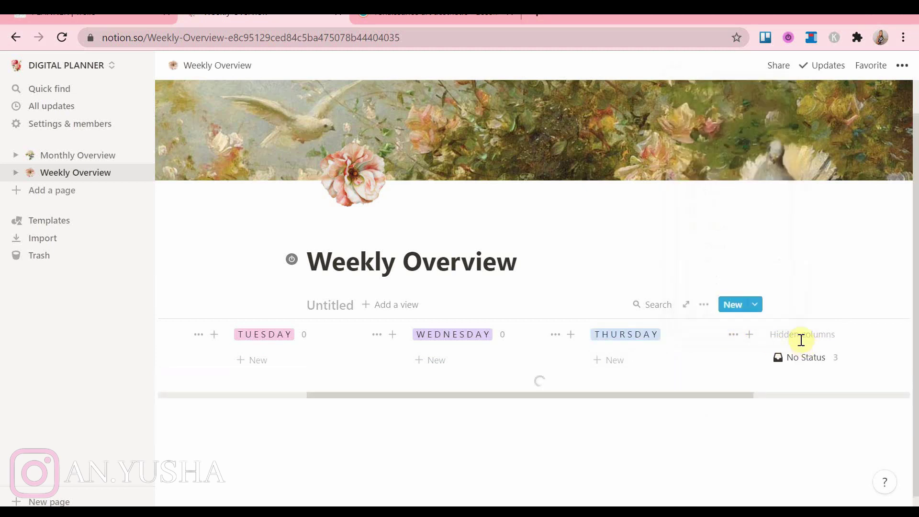
{"action": "type", "text": "F R I D A Y"}
{"action": "key", "text": "Return"}
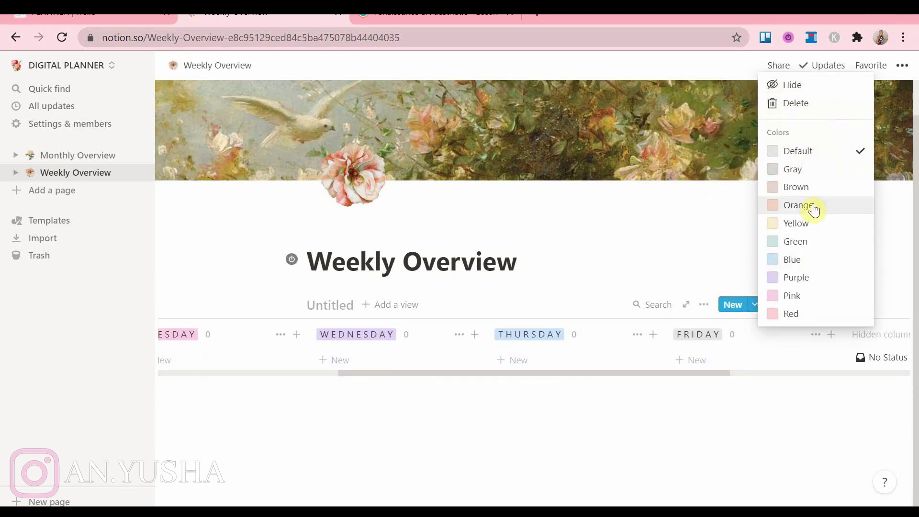
{"action": "left_click", "coordinate": [792, 240]}
Step: Add S A T U R D A Y and S U N D A Y groups to the board and change the Saturday group's colour
{"action": "left_click", "coordinate": [764, 340]}
{"action": "type", "text": "S A T U R D A Y"}
{"action": "key", "text": "Return"}
{"action": "left_click", "coordinate": [731, 220]}
{"action": "left_click", "coordinate": [800, 339]}
{"action": "type", "text": "S U N D A Y"}
{"action": "key", "text": "Return"}
Step: Insert an inline list database below the weekday board
{"action": "scroll", "coordinate": [821, 349], "scroll_direction": "left", "scroll_amount": 10}
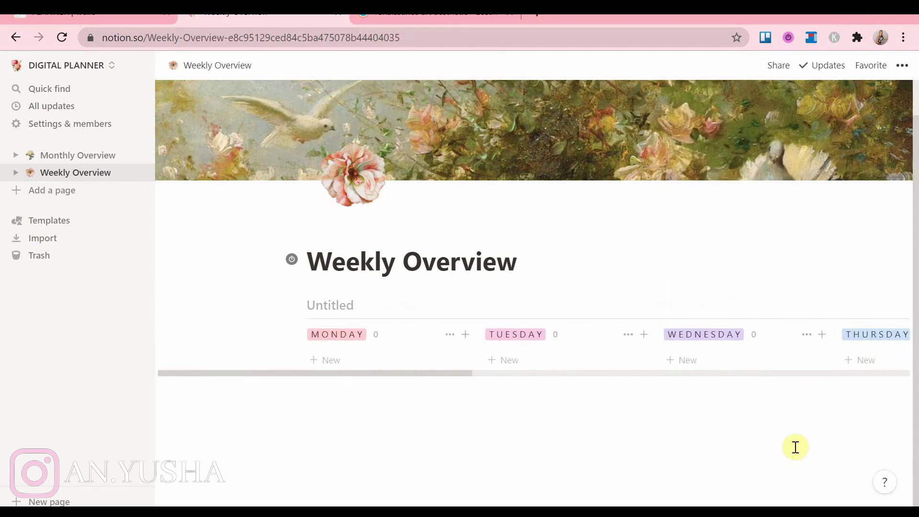
{"action": "type", "text": "/"}
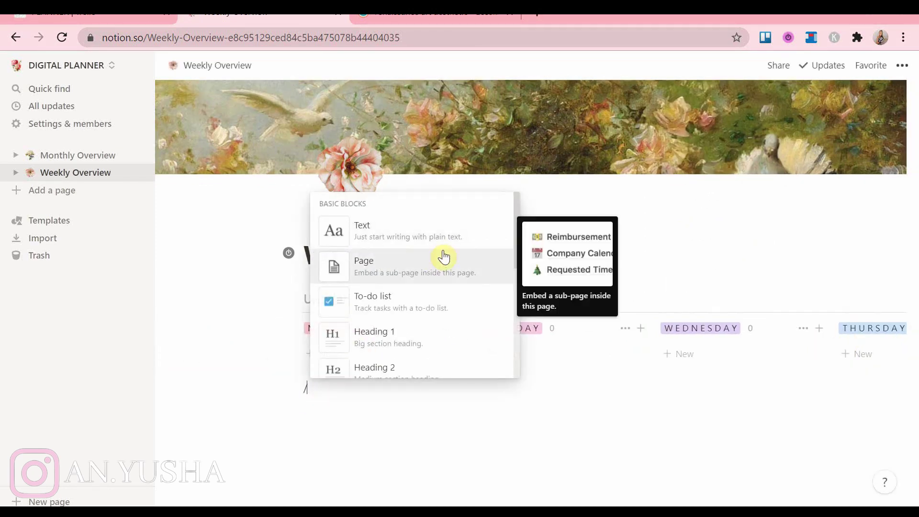
{"action": "left_click_drag", "start_coordinate": [516, 235], "coordinate": [518, 340]}
{"action": "left_click_drag", "start_coordinate": [518, 295], "coordinate": [517, 304]}
{"action": "left_click", "coordinate": [458, 311]}
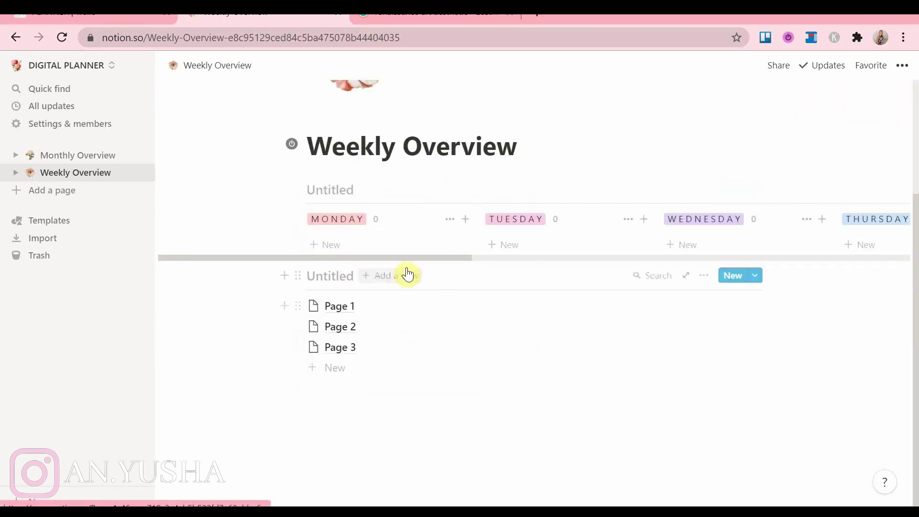
Step: Set the page to full width, and title the board WEEK AT A GLANCE and the list TASKS
{"action": "left_click", "coordinate": [902, 62]}
{"action": "left_click", "coordinate": [887, 178]}
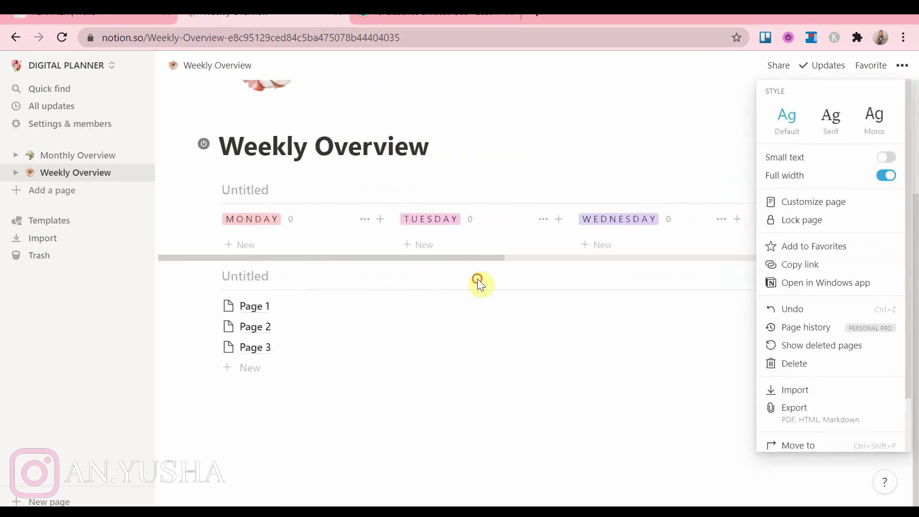
{"action": "left_click", "coordinate": [479, 279]}
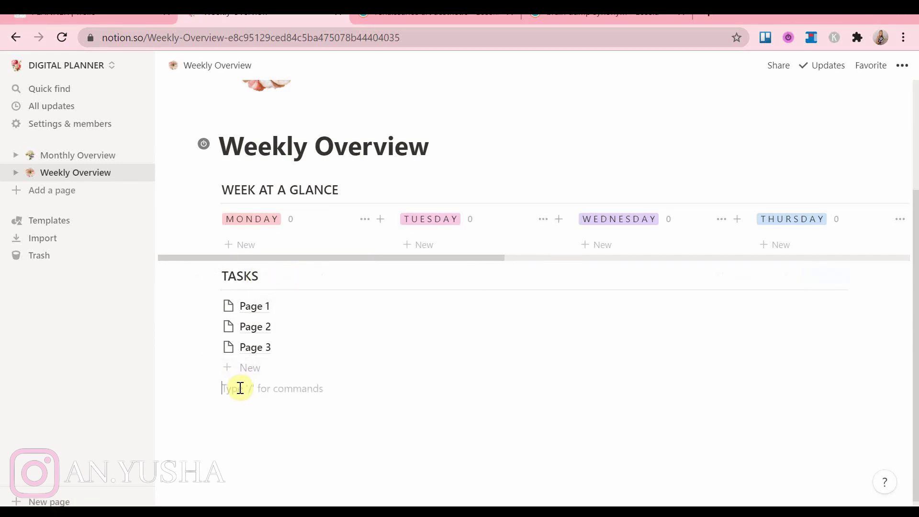
Step: Insert a toggle list below the TASKS list and give it a light red background
{"action": "left_click", "coordinate": [238, 383]}
{"action": "type", "text": "/"}
{"action": "scroll", "coordinate": [431, 268], "scroll_direction": "down", "scroll_amount": 3}
{"action": "scroll", "coordinate": [431, 292], "scroll_direction": "down", "scroll_amount": 3}
{"action": "left_click", "coordinate": [314, 214]}
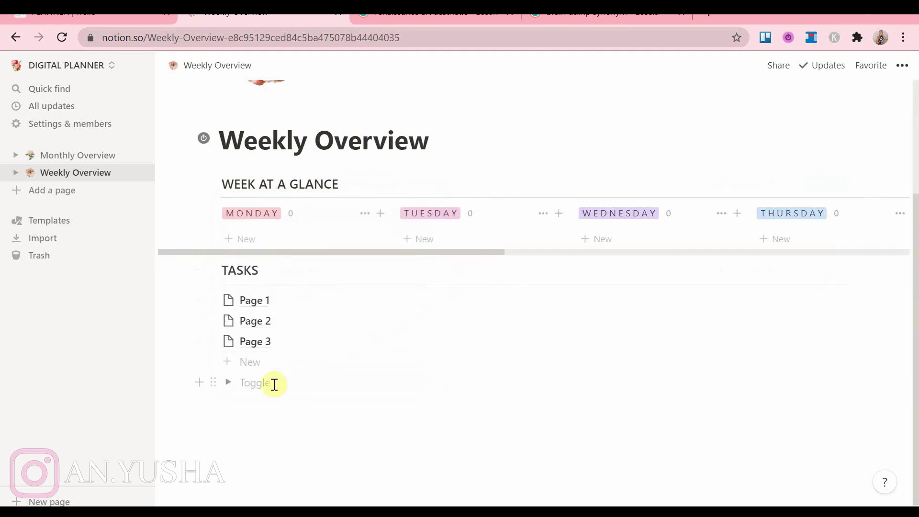
{"action": "left_click", "coordinate": [214, 382]}
{"action": "mouse_move", "coordinate": [88, 455]}
{"action": "scroll", "coordinate": [242, 407], "scroll_direction": "down", "scroll_amount": 3}
Step: Put the TASKS list inside the toggle, expand it and title the toggle t a s k s
{"action": "left_click_drag", "start_coordinate": [213, 383], "coordinate": [253, 270]}
{"action": "left_click", "coordinate": [228, 368]}
{"action": "scroll", "coordinate": [354, 411], "scroll_direction": "down", "scroll_amount": 2}
Step: Insert an image block below the TASKS list and upload the painting of pink figures among clouds and waves
{"action": "left_click", "coordinate": [295, 404]}
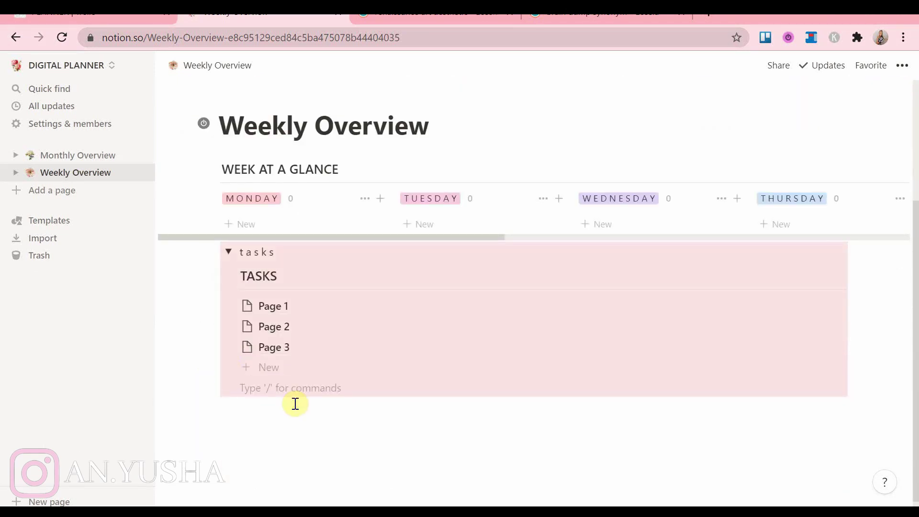
{"action": "type", "text": "/"}
{"action": "scroll", "coordinate": [414, 318], "scroll_direction": "down", "scroll_amount": 5}
{"action": "scroll", "coordinate": [402, 306], "scroll_direction": "down", "scroll_amount": 10}
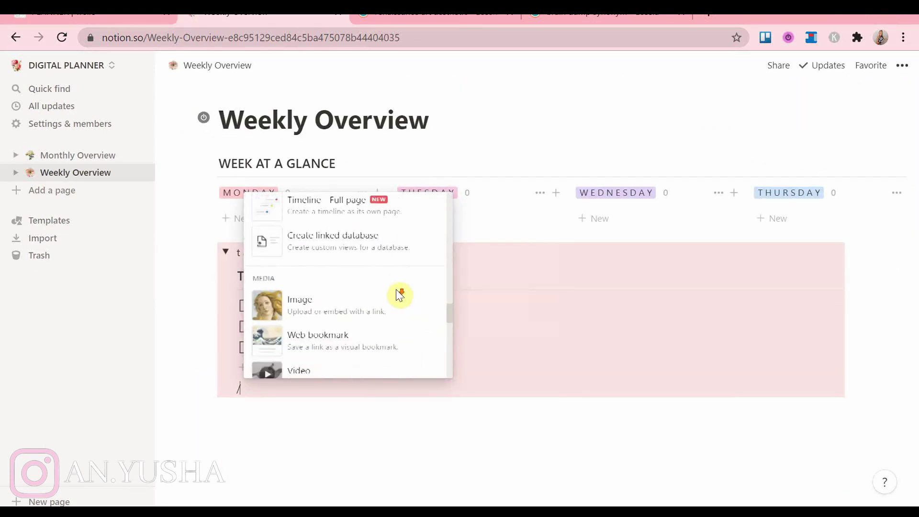
{"action": "left_click", "coordinate": [372, 283]}
{"action": "left_click", "coordinate": [485, 465]}
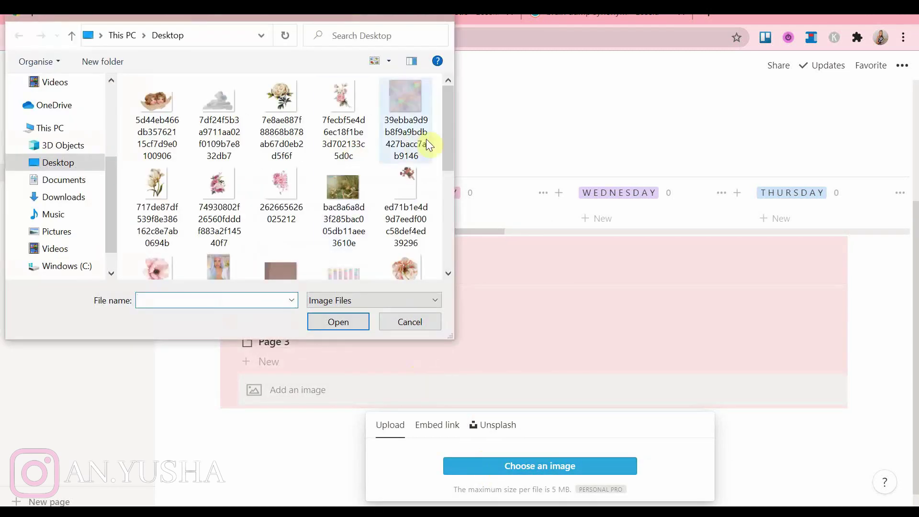
{"action": "left_click", "coordinate": [72, 198]}
{"action": "left_click_drag", "start_coordinate": [447, 97], "coordinate": [448, 139]}
{"action": "double_click", "coordinate": [409, 155]}
Step: Place the uploaded painting in its own column beside the tasks toggle
{"action": "scroll", "coordinate": [345, 359], "scroll_direction": "down", "scroll_amount": 5}
{"action": "left_click_drag", "start_coordinate": [366, 352], "coordinate": [853, 232]}
{"action": "scroll", "coordinate": [454, 306], "scroll_direction": "down", "scroll_amount": 2}
{"action": "left_click_drag", "start_coordinate": [636, 160], "coordinate": [285, 203]}
{"action": "left_click_drag", "start_coordinate": [404, 272], "coordinate": [852, 242]}
{"action": "left_click", "coordinate": [394, 356]}
{"action": "scroll", "coordinate": [394, 358], "scroll_direction": "down", "scroll_amount": 1}
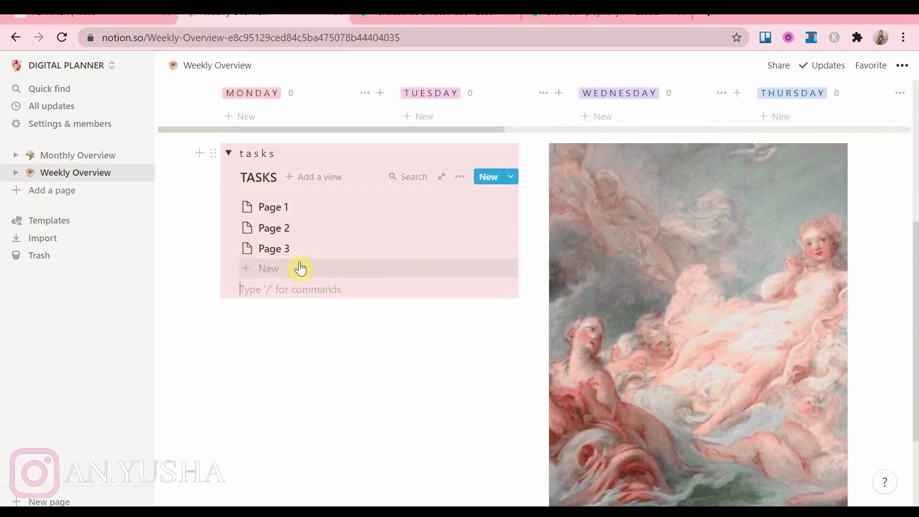
Step: Rename the three pages in the TASKS list task 1, task 2 and task 3
{"action": "left_click", "coordinate": [304, 213]}
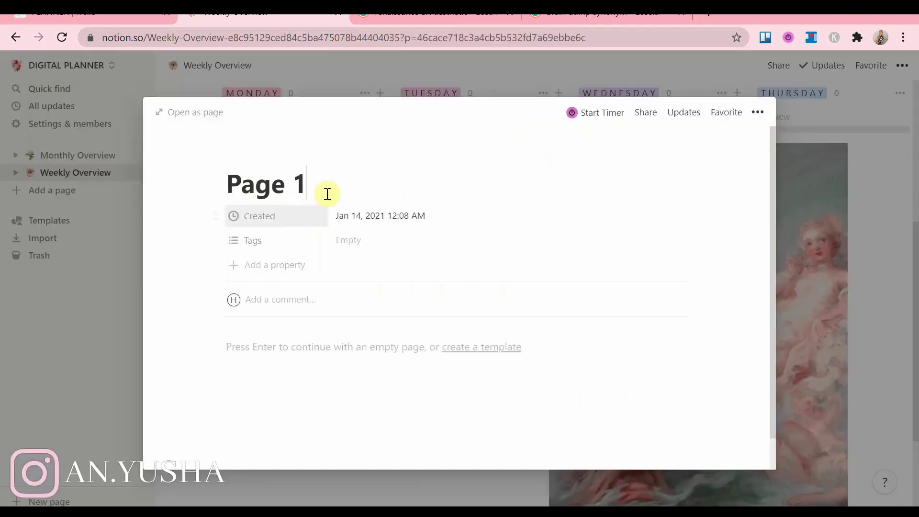
{"action": "type", "text": "task 1"}
{"action": "left_click", "coordinate": [119, 324]}
{"action": "left_click", "coordinate": [275, 228]}
{"action": "left_click_drag", "start_coordinate": [307, 185], "coordinate": [213, 201]}
{"action": "type", "text": "t"}
{"action": "left_click", "coordinate": [129, 326]}
{"action": "left_click", "coordinate": [275, 248]}
{"action": "left_click_drag", "start_coordinate": [234, 195], "coordinate": [230, 189]}
{"action": "type", "text": "task 3"}
{"action": "key", "text": "Escape"}
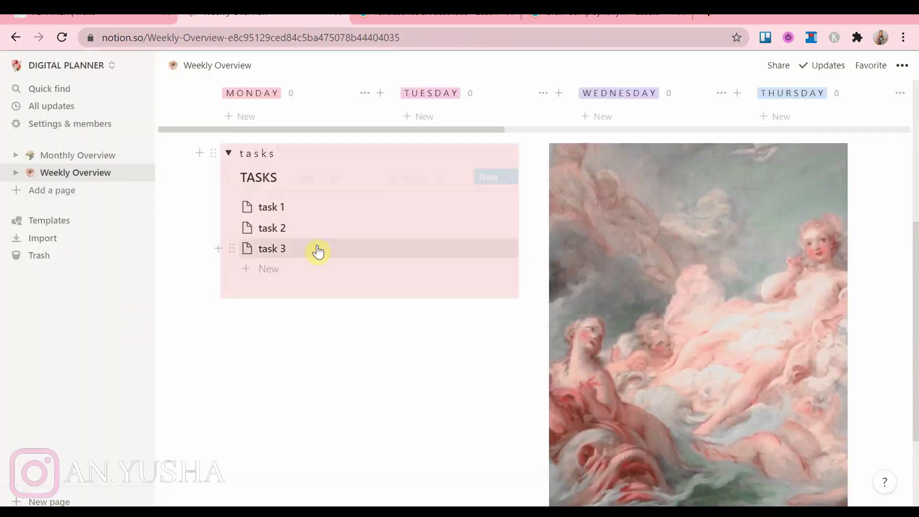
Step: Add two new entries named task 4 and task 5 to the TASKS list
{"action": "left_click", "coordinate": [312, 271]}
{"action": "type", "text": "task 4"}
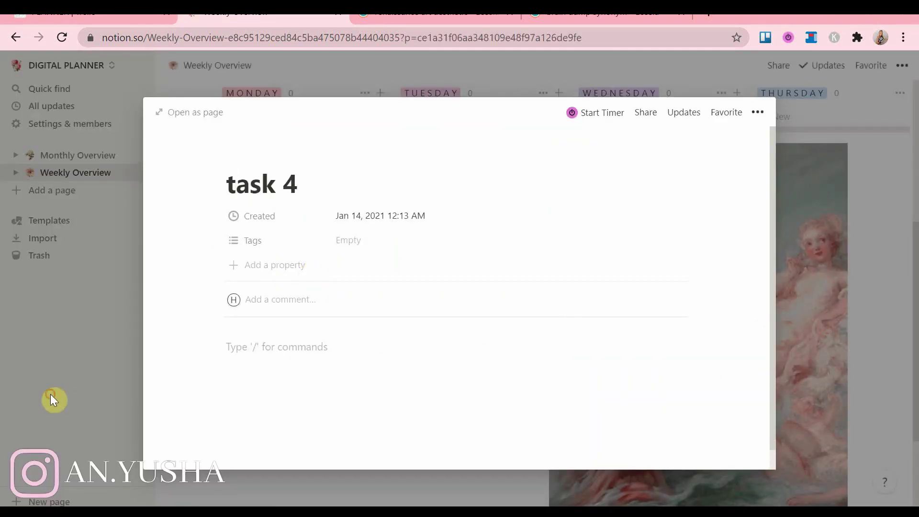
{"action": "left_click", "coordinate": [52, 401]}
{"action": "left_click", "coordinate": [266, 287]}
{"action": "type", "text": "task 5"}
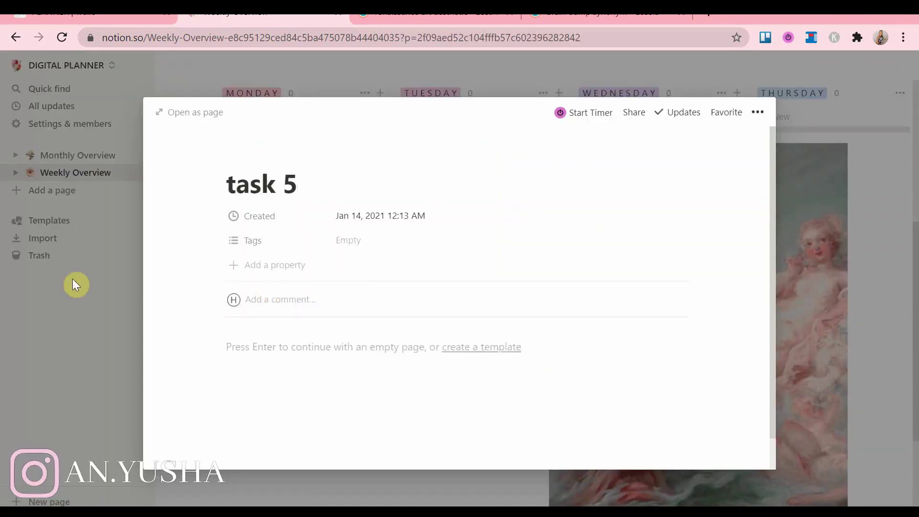
{"action": "left_click", "coordinate": [48, 285]}
Step: Add a task 6 entry to the TASKS list and rename its Tags property Priority
{"action": "scroll", "coordinate": [269, 311], "scroll_direction": "down", "scroll_amount": 3}
{"action": "scroll", "coordinate": [289, 232], "scroll_direction": "up", "scroll_amount": 7}
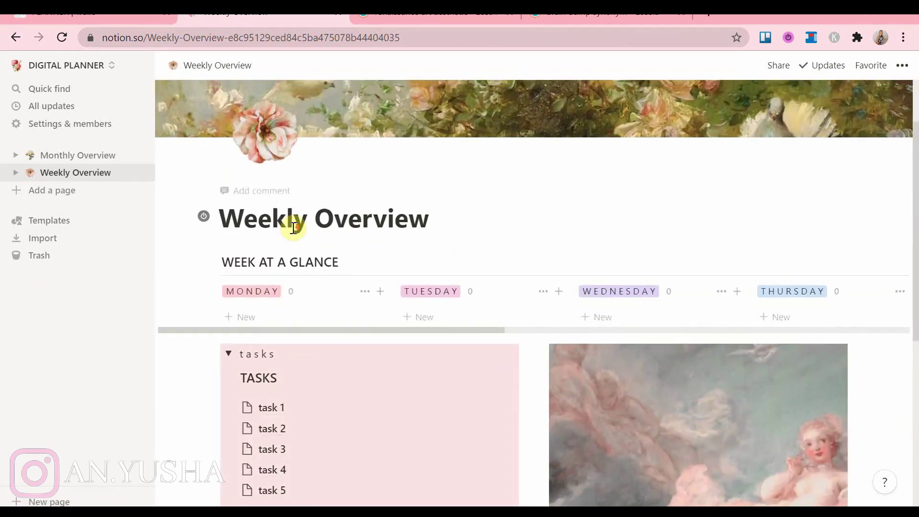
{"action": "scroll", "coordinate": [293, 228], "scroll_direction": "down", "scroll_amount": 2}
{"action": "left_click", "coordinate": [268, 394]}
{"action": "type", "text": "task"}
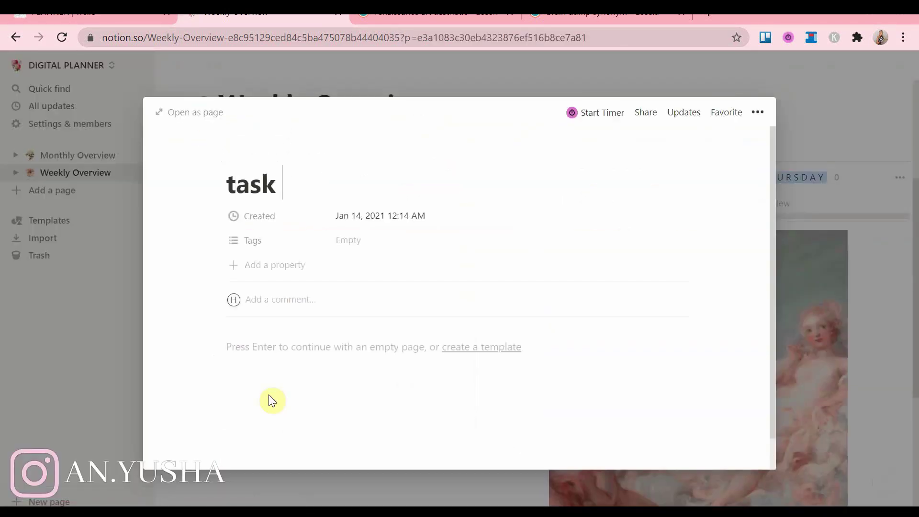
{"action": "type", "text": " 6"}
{"action": "left_click", "coordinate": [359, 241]}
{"action": "left_click", "coordinate": [272, 245]}
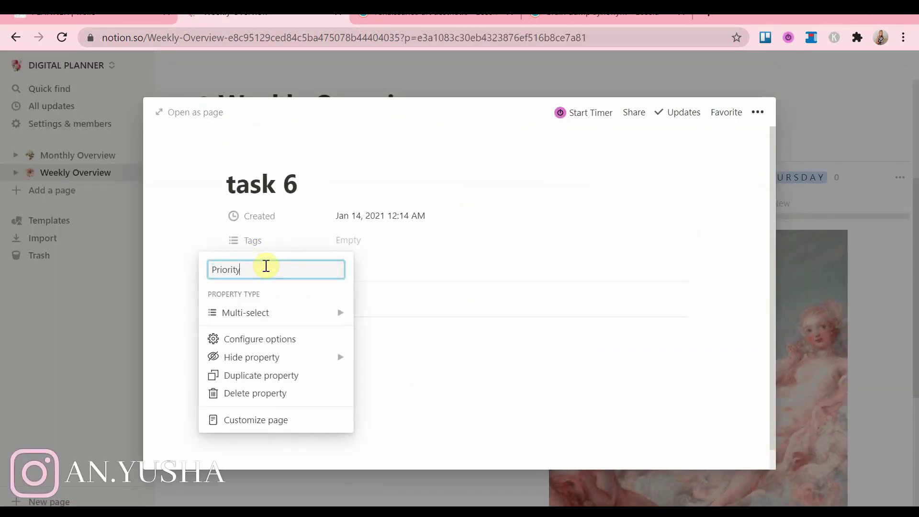
Step: Create the options High Priority, Medium Priority and Low Priority for the Priority property
{"action": "left_click", "coordinate": [359, 254]}
{"action": "left_click", "coordinate": [359, 248]}
{"action": "type", "text": "High Priority"}
{"action": "key", "text": "Return"}
{"action": "type", "text": "Mety"}
{"action": "key", "text": "Return"}
Step: Colour the High Priority option red and the Medium Priority option orange
{"action": "left_click", "coordinate": [677, 283]}
{"action": "left_click", "coordinate": [644, 495]}
{"action": "left_click", "coordinate": [529, 303]}
{"action": "left_click", "coordinate": [675, 300]}
{"action": "left_click", "coordinate": [659, 405]}
{"action": "left_click", "coordinate": [575, 302]}
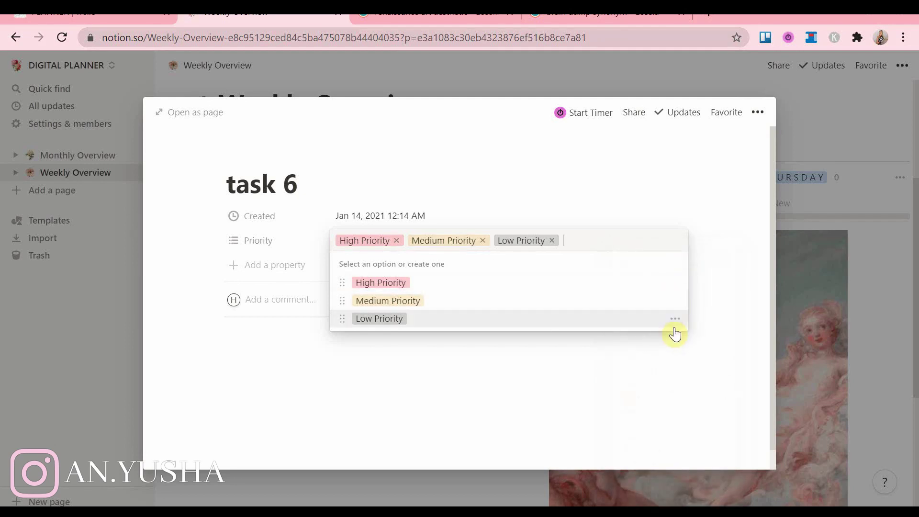
{"action": "left_click", "coordinate": [675, 301]}
{"action": "left_click", "coordinate": [651, 387]}
{"action": "left_click", "coordinate": [574, 306]}
Step: Colour the Low Priority option green and leave only Medium Priority selected for task 6
{"action": "left_click", "coordinate": [674, 320]}
{"action": "left_click", "coordinate": [656, 424]}
{"action": "left_click", "coordinate": [751, 302]}
{"action": "left_click", "coordinate": [546, 238]}
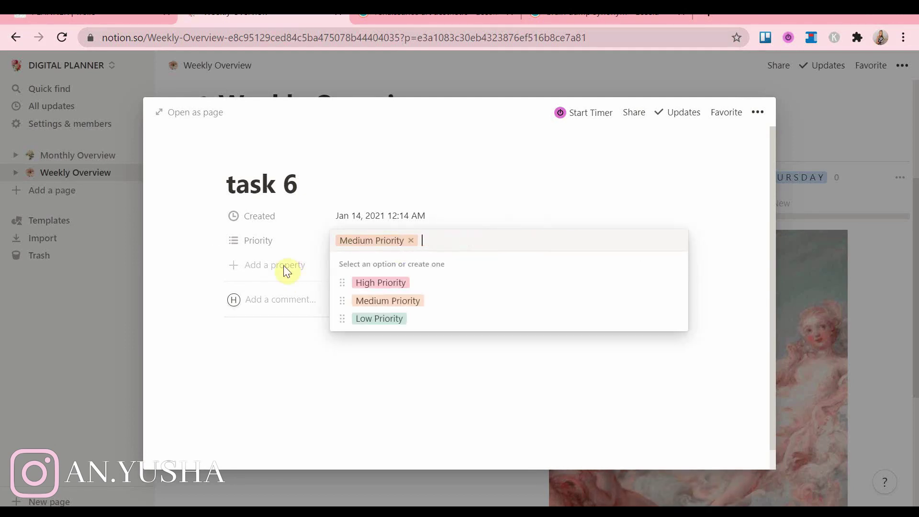
Step: Add a multi-select property named Urgency to task 6
{"action": "left_click", "coordinate": [284, 266]}
{"action": "mouse_move", "coordinate": [323, 337]}
{"action": "left_click", "coordinate": [391, 272]}
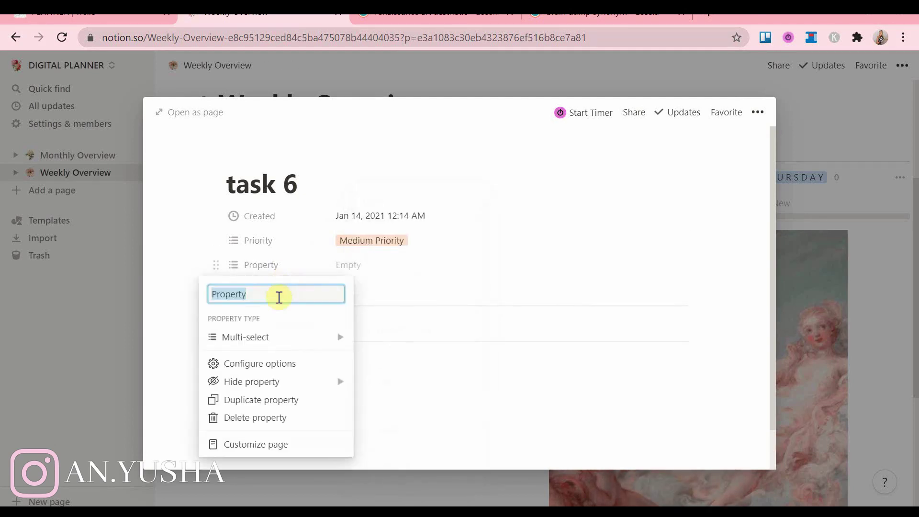
{"action": "type", "text": "Urgency"}
{"action": "key", "text": "Return"}
Step: Create the options Urgent and Not Urgent for task 6's Urgency property
{"action": "left_click", "coordinate": [378, 263]}
{"action": "type", "text": "Urgent"}
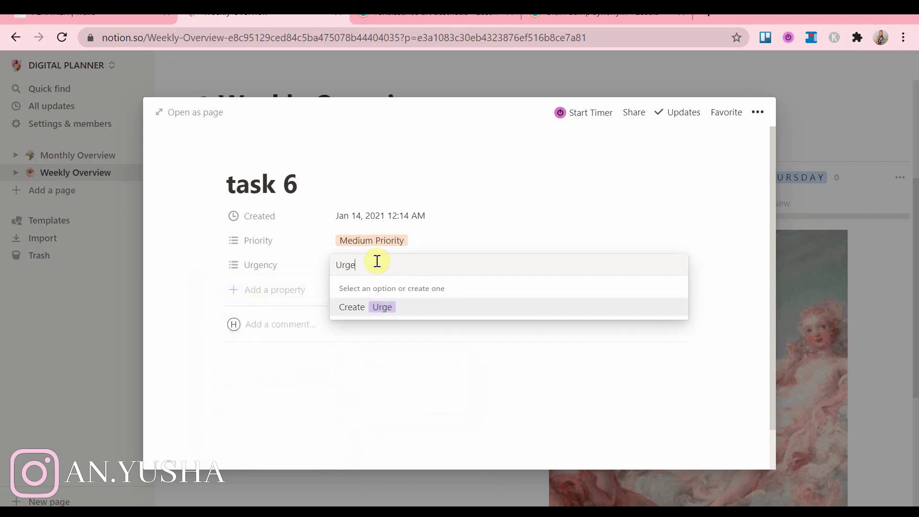
{"action": "key", "text": "Return"}
{"action": "type", "text": "Not Urgent"}
{"action": "key", "text": "Return"}
Step: Colour the Urgent option red and leave only Urgent selected for task 6
{"action": "left_click", "coordinate": [675, 326]}
{"action": "left_click", "coordinate": [531, 305]}
{"action": "left_click", "coordinate": [675, 307]}
{"action": "left_click", "coordinate": [675, 501]}
{"action": "left_click", "coordinate": [446, 266]}
{"action": "left_click", "coordinate": [586, 187]}
{"action": "key", "text": "Escape"}
Step: Show the Urgency property in the TASKS list and widen the list's column so both tags fit
{"action": "scroll", "coordinate": [493, 334], "scroll_direction": "down", "scroll_amount": 3}
{"action": "left_click", "coordinate": [460, 132]}
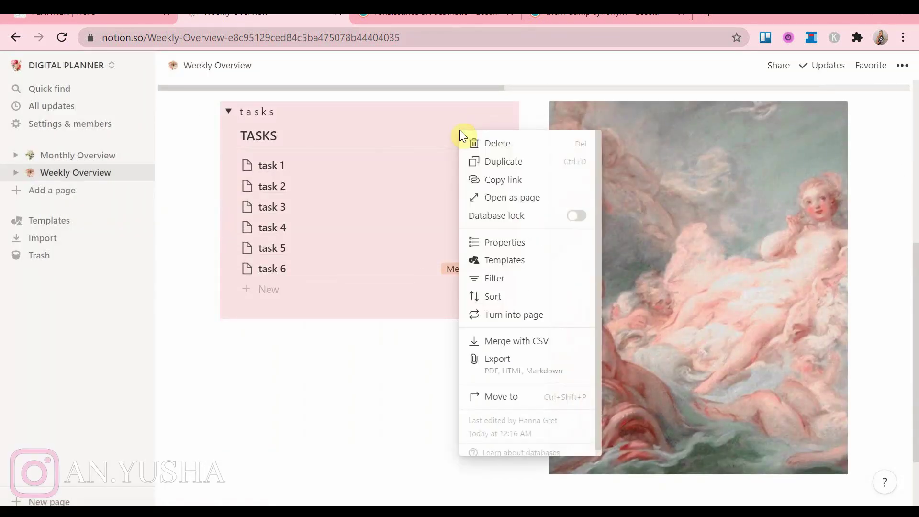
{"action": "left_click", "coordinate": [503, 242]}
{"action": "left_click", "coordinate": [528, 246]}
{"action": "left_click_drag", "start_coordinate": [526, 218], "coordinate": [559, 208]}
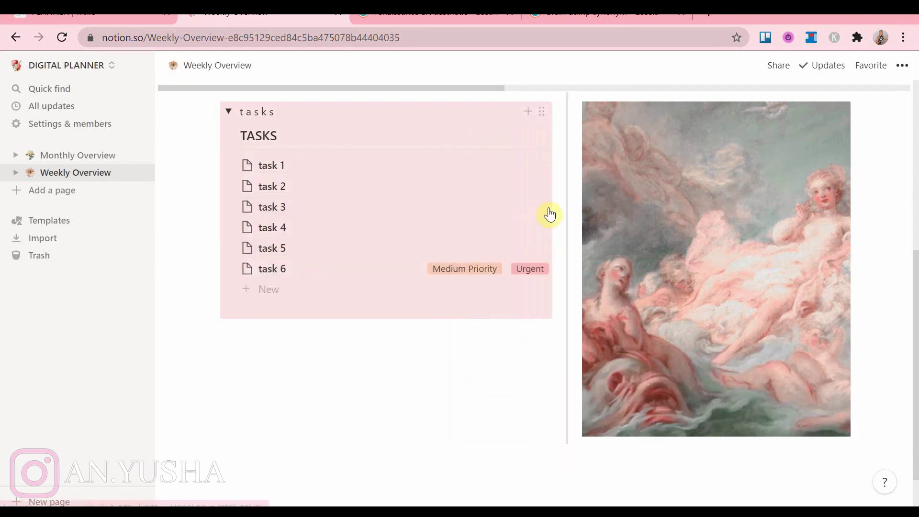
{"action": "left_click", "coordinate": [466, 353]}
{"action": "scroll", "coordinate": [466, 353], "scroll_direction": "up", "scroll_amount": 1}
{"action": "scroll", "coordinate": [250, 289], "scroll_direction": "down", "scroll_amount": 2}
{"action": "scroll", "coordinate": [257, 294], "scroll_direction": "up", "scroll_amount": 2}
{"action": "scroll", "coordinate": [252, 288], "scroll_direction": "down", "scroll_amount": 2}
{"action": "scroll", "coordinate": [386, 226], "scroll_direction": "up", "scroll_amount": 2}
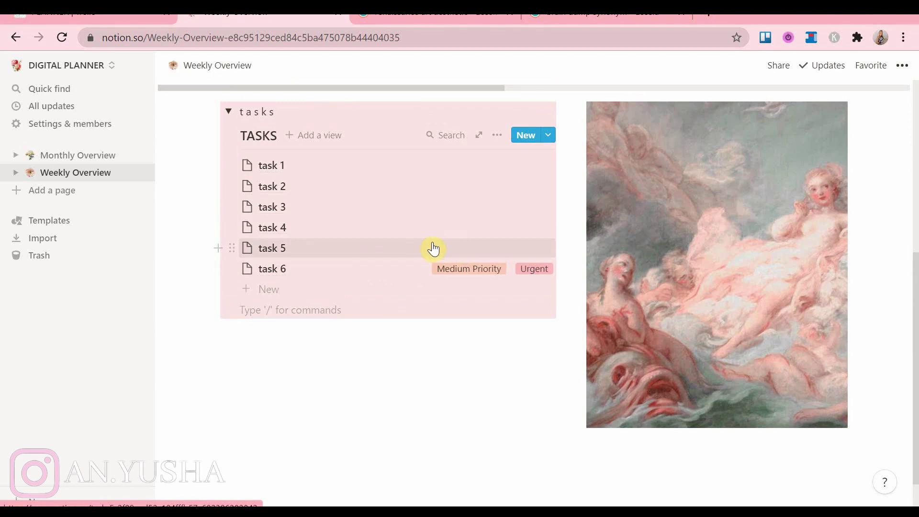
Step: Set task 5 to High Priority and Urgent
{"action": "left_click", "coordinate": [433, 249]}
{"action": "left_click", "coordinate": [421, 240]}
{"action": "left_click", "coordinate": [427, 283]}
{"action": "left_click", "coordinate": [383, 265]}
{"action": "left_click", "coordinate": [369, 306]}
{"action": "left_click", "coordinate": [806, 211]}
Step: Set task 4 to Low Priority and Not Urgent
{"action": "left_click", "coordinate": [479, 228]}
{"action": "left_click", "coordinate": [371, 240]}
{"action": "left_click", "coordinate": [380, 319]}
{"action": "left_click", "coordinate": [384, 265]}
{"action": "left_click", "coordinate": [398, 324]}
{"action": "left_click", "coordinate": [880, 223]}
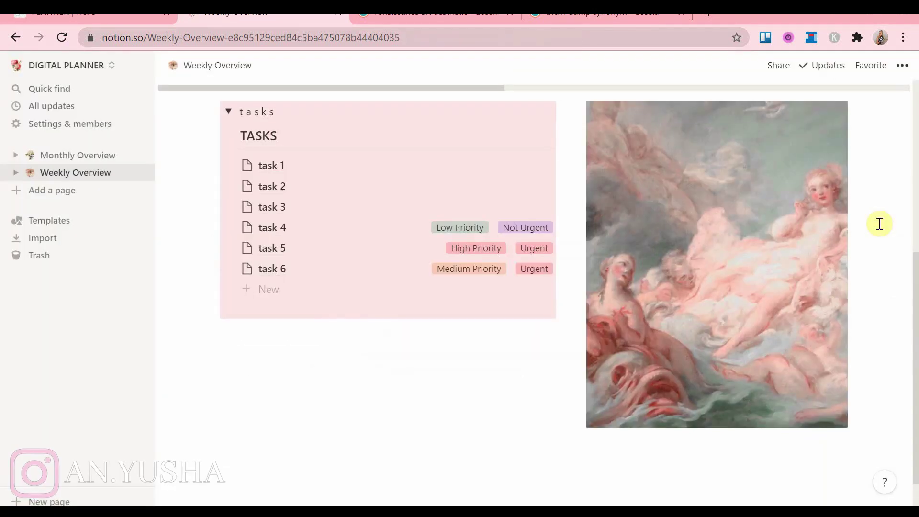
Step: Set task 3 to High Priority and Not Urgent
{"action": "left_click", "coordinate": [512, 207]}
{"action": "left_click", "coordinate": [371, 241]}
{"action": "left_click", "coordinate": [373, 283]}
{"action": "left_click", "coordinate": [357, 266]}
{"action": "left_click", "coordinate": [379, 325]}
{"action": "left_click", "coordinate": [809, 211]}
Step: Set task 2 to Medium Priority and Urgent
{"action": "left_click", "coordinate": [461, 187]}
{"action": "left_click", "coordinate": [369, 265]}
{"action": "left_click", "coordinate": [369, 241]}
{"action": "left_click", "coordinate": [377, 318]}
{"action": "left_click", "coordinate": [385, 299]}
{"action": "left_click", "coordinate": [809, 215]}
{"action": "left_click", "coordinate": [488, 188]}
{"action": "left_click", "coordinate": [383, 240]}
{"action": "left_click", "coordinate": [394, 240]}
{"action": "left_click", "coordinate": [809, 239]}
Step: Set task 1 to High Priority and Urgent
{"action": "left_click", "coordinate": [395, 167]}
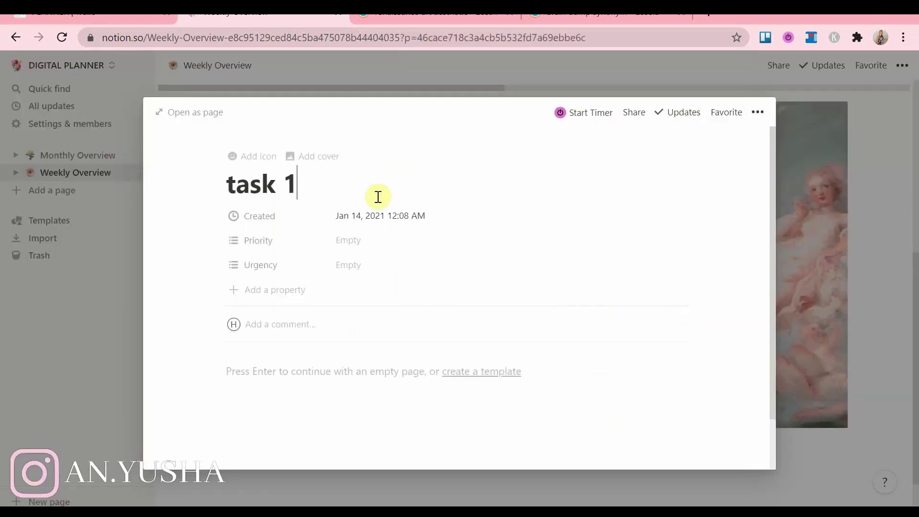
{"action": "left_click", "coordinate": [371, 241]}
{"action": "left_click", "coordinate": [371, 285]}
{"action": "left_click", "coordinate": [364, 265]}
{"action": "left_click", "coordinate": [371, 307]}
{"action": "left_click", "coordinate": [790, 264]}
Step: Add a checkbox property named Status to the tasks through the task 1 entry
{"action": "scroll", "coordinate": [527, 230], "scroll_direction": "up", "scroll_amount": 1}
{"action": "left_click", "coordinate": [426, 201]}
{"action": "left_click", "coordinate": [275, 290]}
{"action": "left_click", "coordinate": [230, 362]}
{"action": "left_click", "coordinate": [375, 369]}
{"action": "type", "text": "Status"}
{"action": "left_click", "coordinate": [862, 266]}
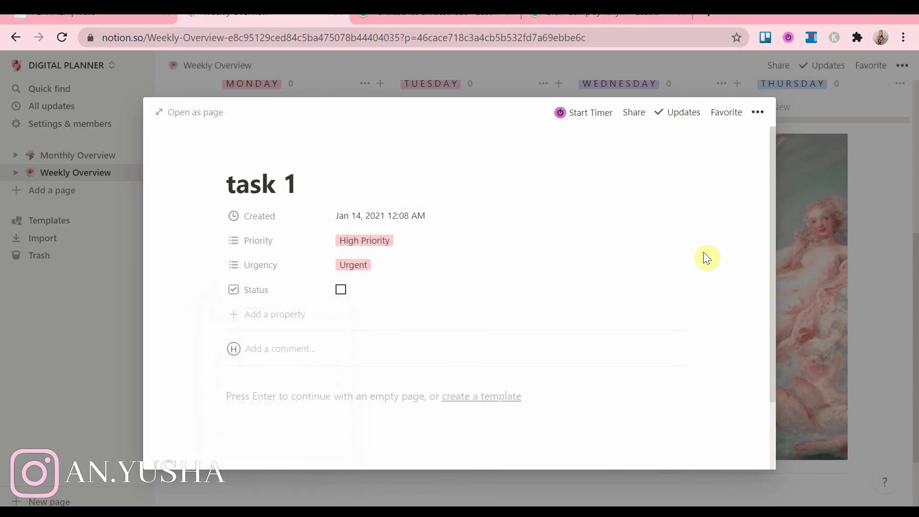
{"action": "left_click", "coordinate": [862, 266]}
Step: Show the Status property alongside Priority and Urgency in the TASKS list view
{"action": "left_click", "coordinate": [499, 167]}
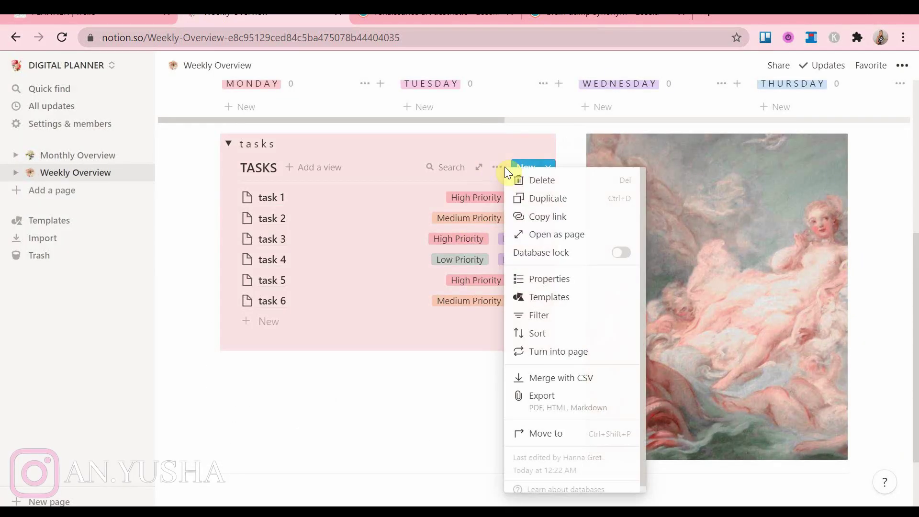
{"action": "left_click", "coordinate": [550, 279]}
{"action": "left_click", "coordinate": [506, 298]}
{"action": "left_click", "coordinate": [506, 280]}
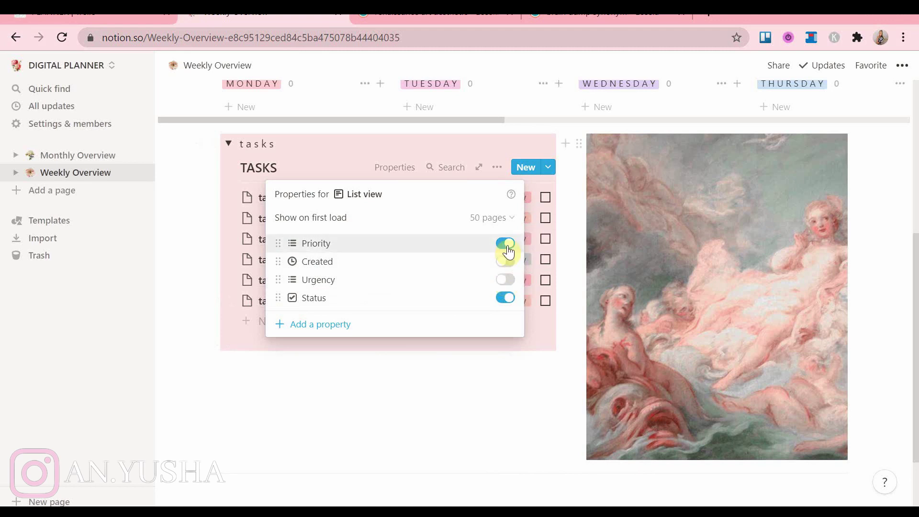
{"action": "left_click", "coordinate": [505, 279]}
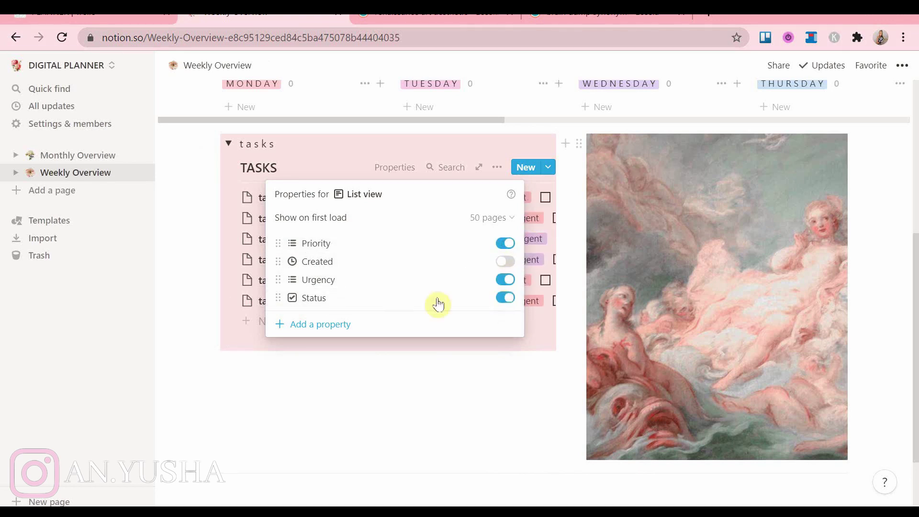
Step: Move the Status property ahead of Priority in the TASKS list and widen the column further
{"action": "left_click_drag", "start_coordinate": [279, 298], "coordinate": [283, 243]}
{"action": "left_click", "coordinate": [500, 176]}
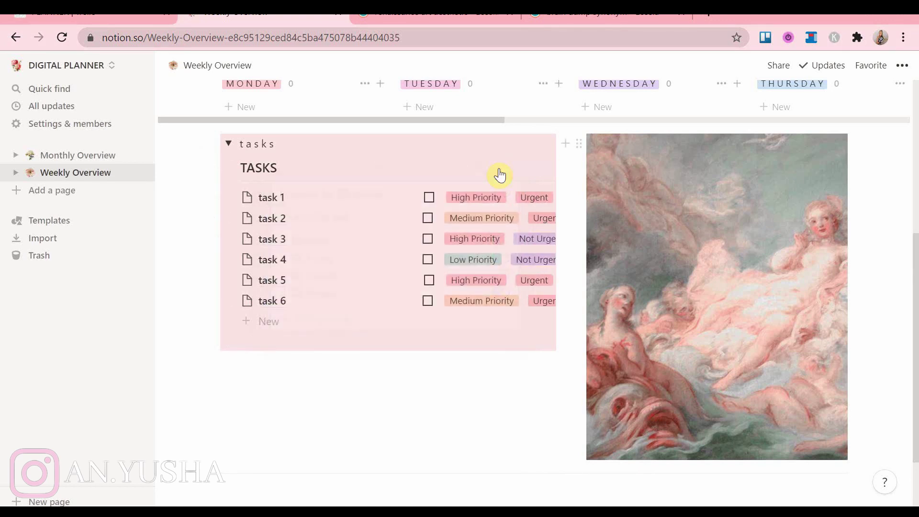
{"action": "left_click_drag", "start_coordinate": [571, 292], "coordinate": [610, 286]}
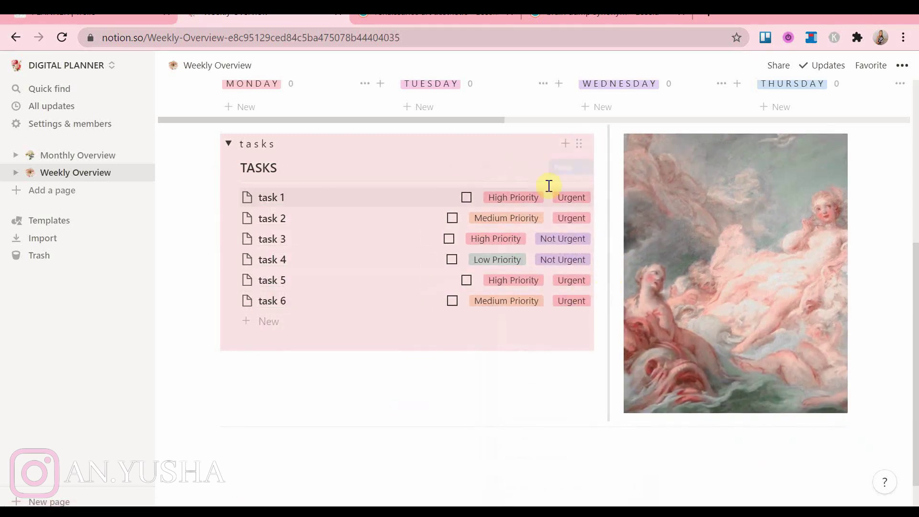
Step: Move the Status property to the end of the TASKS list's property order, after Urgency
{"action": "left_click", "coordinate": [550, 168]}
{"action": "left_click", "coordinate": [581, 282]}
{"action": "left_click_drag", "start_coordinate": [314, 240], "coordinate": [323, 297]}
{"action": "left_click", "coordinate": [531, 170]}
{"action": "left_click", "coordinate": [551, 168]}
{"action": "left_click", "coordinate": [551, 273]}
{"action": "left_click", "coordinate": [349, 382]}
Step: Duplicate the GOALS FOR THE MONTH list on the Monthly Overview page and move the copy to the Weekly Overview page
{"action": "scroll", "coordinate": [349, 383], "scroll_direction": "down", "scroll_amount": 1}
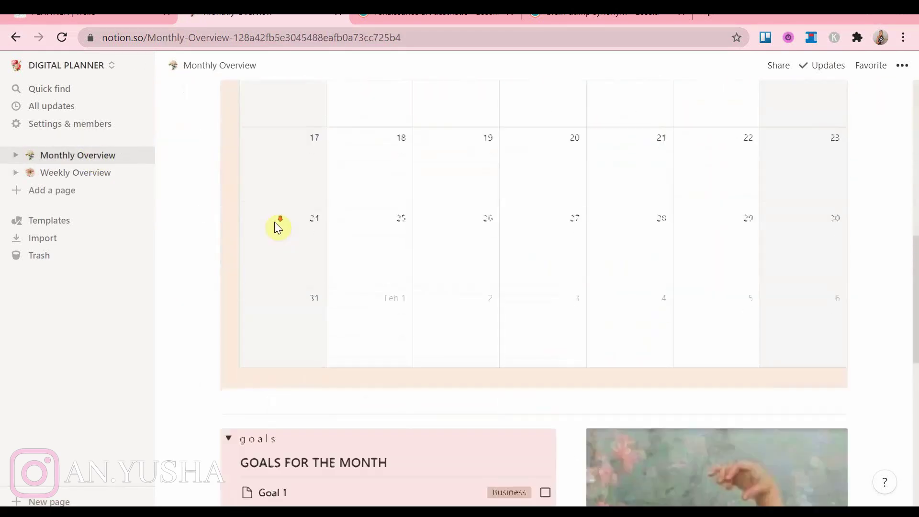
{"action": "scroll", "coordinate": [279, 228], "scroll_direction": "down", "scroll_amount": 4}
{"action": "scroll", "coordinate": [250, 203], "scroll_direction": "up", "scroll_amount": 1}
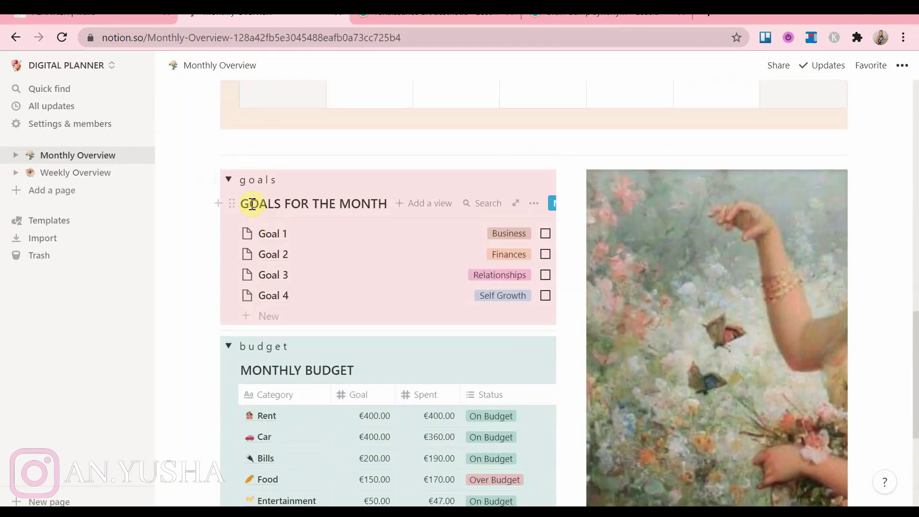
{"action": "left_click", "coordinate": [540, 202]}
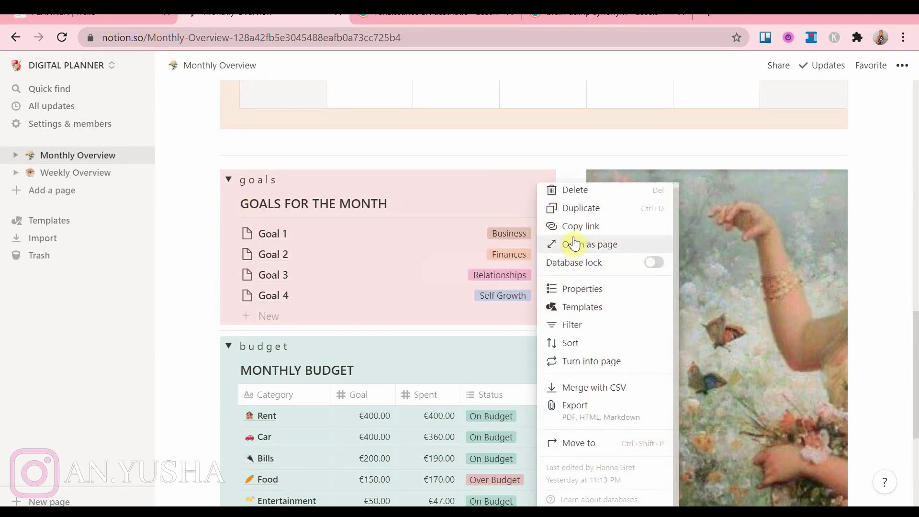
{"action": "left_click", "coordinate": [581, 208]}
{"action": "left_click_drag", "start_coordinate": [230, 338], "coordinate": [78, 173]}
Step: Add a toggle list with a blue background below the copied goals list on the Weekly Overview page
{"action": "left_click", "coordinate": [78, 173]}
{"action": "scroll", "coordinate": [375, 254], "scroll_direction": "down", "scroll_amount": 10}
{"action": "left_click", "coordinate": [221, 388]}
{"action": "type", "text": "/"}
{"action": "scroll", "coordinate": [349, 289], "scroll_direction": "down", "scroll_amount": 5}
{"action": "key", "text": "BackSpace"}
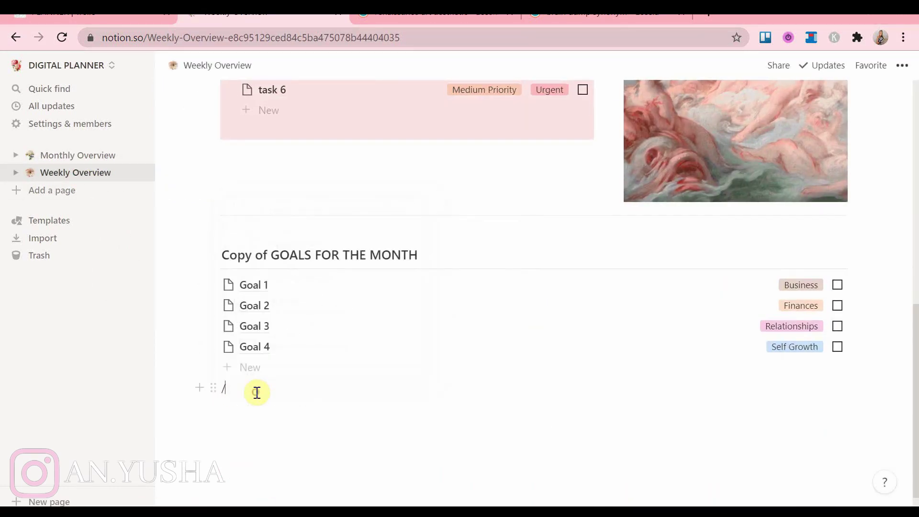
{"action": "type", "text": "/tog"}
{"action": "key", "text": "Return"}
{"action": "left_click", "coordinate": [214, 383]}
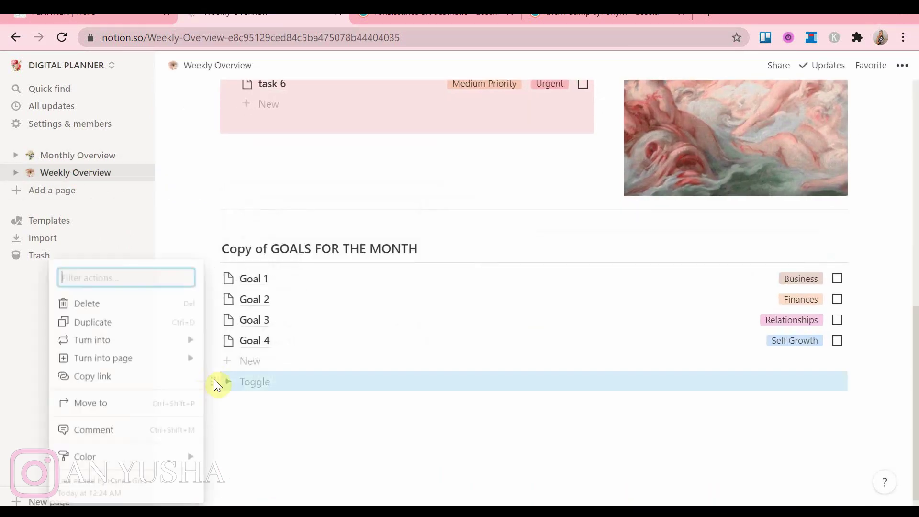
{"action": "mouse_move", "coordinate": [172, 455]}
{"action": "left_click", "coordinate": [257, 441]}
Step: Nest the copied goals list inside the blue toggle and title the toggle "g o a l s"
{"action": "left_click_drag", "start_coordinate": [220, 383], "coordinate": [235, 256]}
{"action": "left_click", "coordinate": [229, 347]}
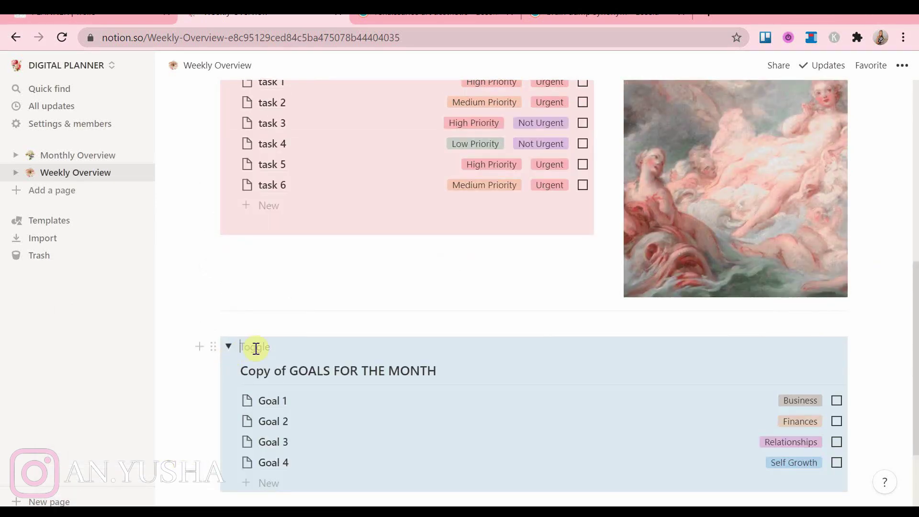
{"action": "type", "text": "g o a l s"}
Step: Rename the copied goals list GOALS FOR THE WEEK
{"action": "left_click", "coordinate": [290, 371]}
{"action": "key", "text": "BackSpace"}
{"action": "key", "text": "BackSpace"}
{"action": "key", "text": "BackSpace"}
{"action": "key", "text": "BackSpace"}
{"action": "key", "text": "BackSpace"}
{"action": "key", "text": "BackSpace"}
{"action": "key", "text": "BackSpace"}
{"action": "key", "text": "BackSpace"}
{"action": "key", "text": "BackSpace"}
{"action": "key", "text": "BackSpace"}
{"action": "key", "text": "BackSpace"}
{"action": "key", "text": "BackSpace"}
{"action": "key", "text": "BackSpace"}
{"action": "type", "text": "WEEK"}
Step: Insert an image block below the goals toggle and upload the coastal cove picture with pink flowers
{"action": "scroll", "coordinate": [211, 418], "scroll_direction": "down", "scroll_amount": 3}
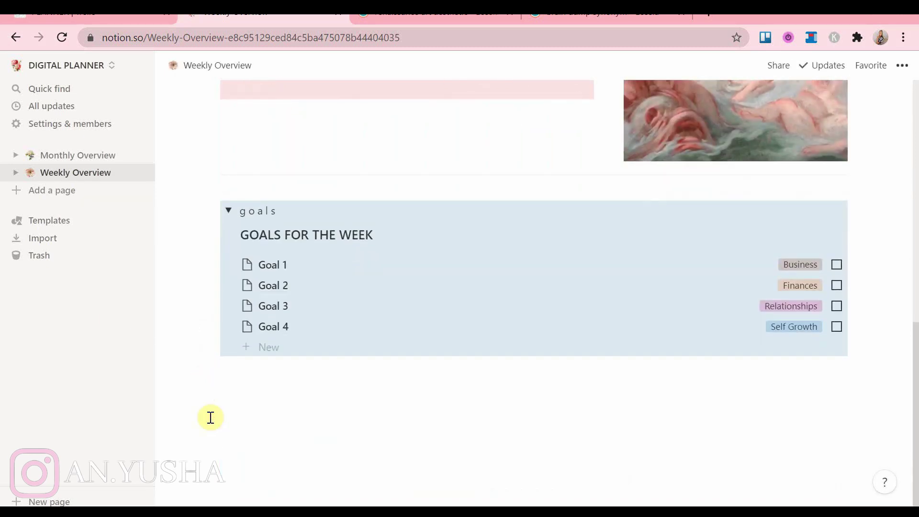
{"action": "left_click", "coordinate": [287, 386]}
{"action": "type", "text": "/im"}
{"action": "left_click", "coordinate": [282, 209]}
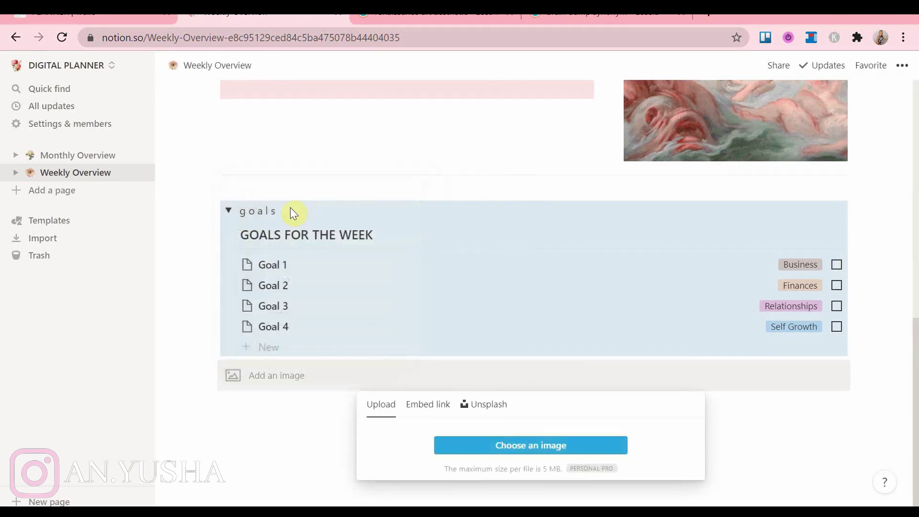
{"action": "left_click", "coordinate": [462, 441]}
{"action": "left_click_drag", "start_coordinate": [444, 107], "coordinate": [450, 140]}
{"action": "double_click", "coordinate": [269, 120]}
Step: Place the coastal picture in a column to the left of the goals toggle
{"action": "scroll", "coordinate": [271, 121], "scroll_direction": "down", "scroll_amount": 3}
{"action": "left_click_drag", "start_coordinate": [455, 305], "coordinate": [209, 154]}
{"action": "scroll", "coordinate": [394, 279], "scroll_direction": "up", "scroll_amount": 3}
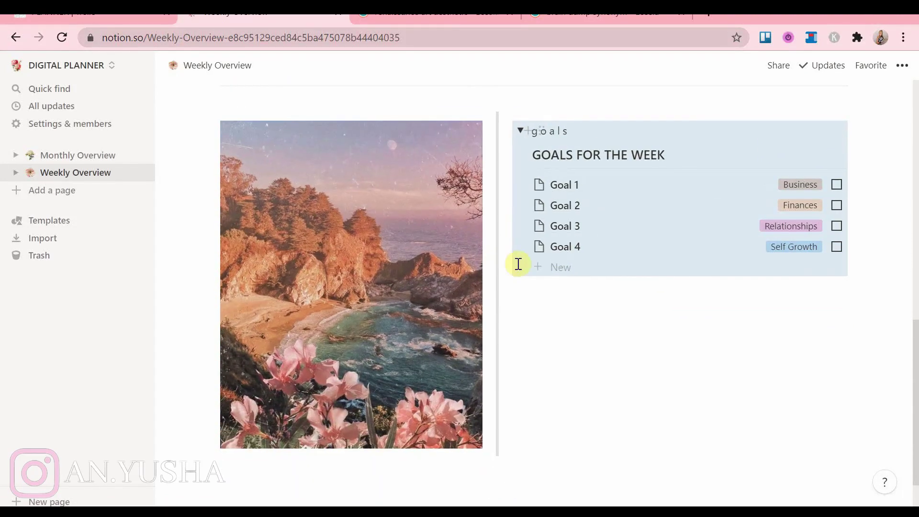
{"action": "left_click", "coordinate": [594, 317]}
Step: Insert a divider below the coastal picture and move it beneath both columns so it spans the full page width
{"action": "scroll", "coordinate": [527, 314], "scroll_direction": "up", "scroll_amount": 5}
{"action": "scroll", "coordinate": [451, 310], "scroll_direction": "down", "scroll_amount": 2}
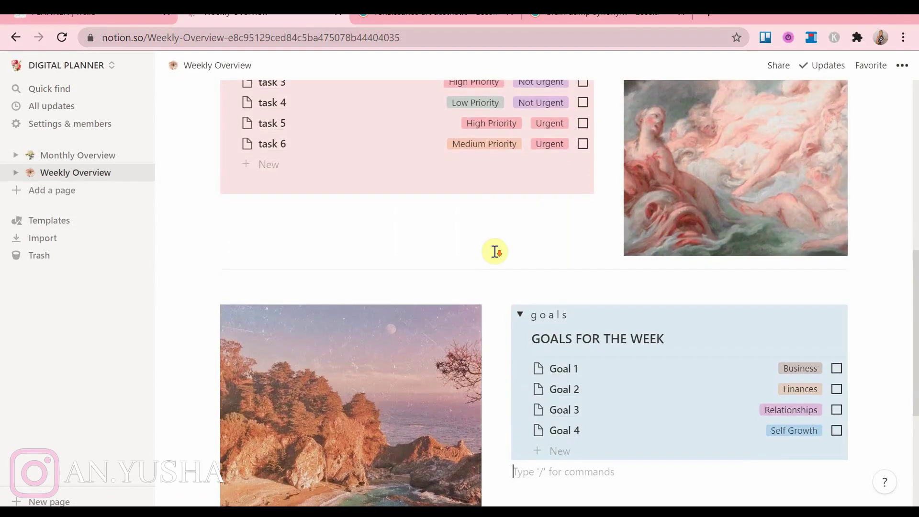
{"action": "scroll", "coordinate": [495, 251], "scroll_direction": "up", "scroll_amount": 1}
{"action": "scroll", "coordinate": [494, 251], "scroll_direction": "down", "scroll_amount": 6}
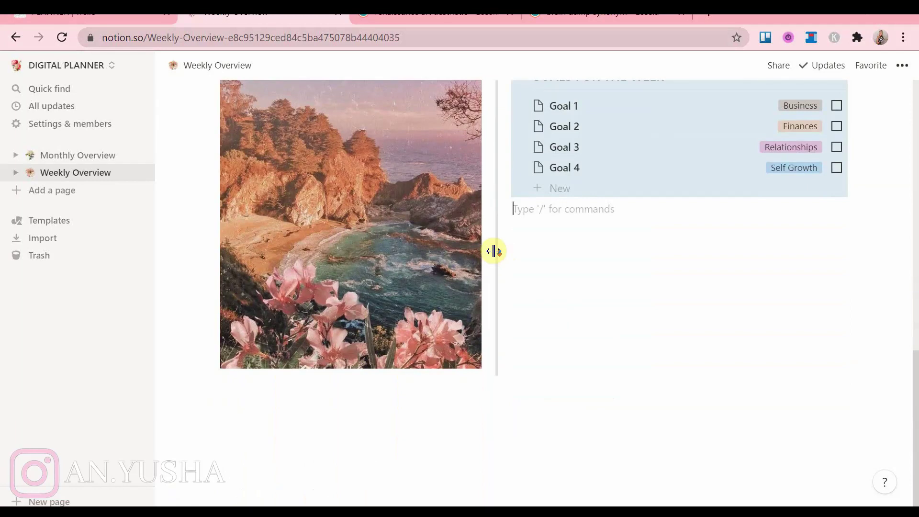
{"action": "left_click", "coordinate": [231, 401]}
{"action": "type", "text": "/l"}
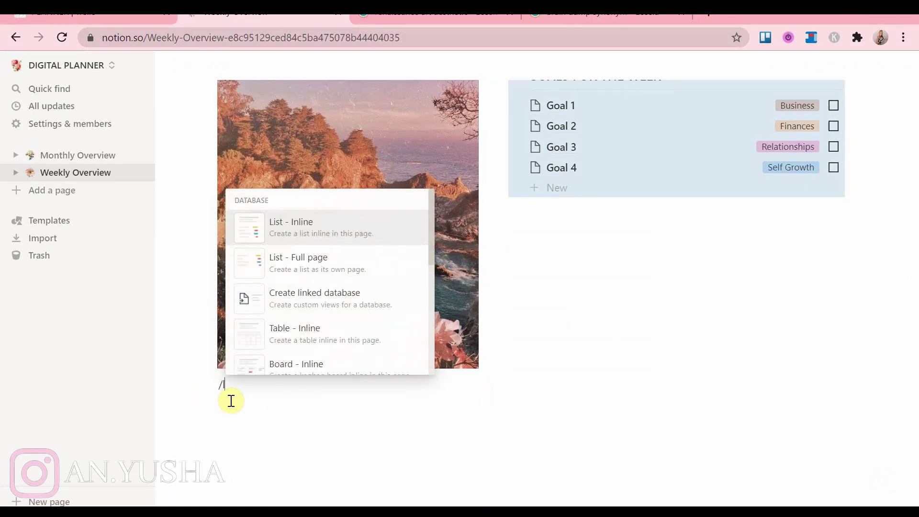
{"action": "key", "text": "BackSpace"}
{"action": "scroll", "coordinate": [304, 353], "scroll_direction": "down", "scroll_amount": 5}
{"action": "left_click", "coordinate": [307, 268]}
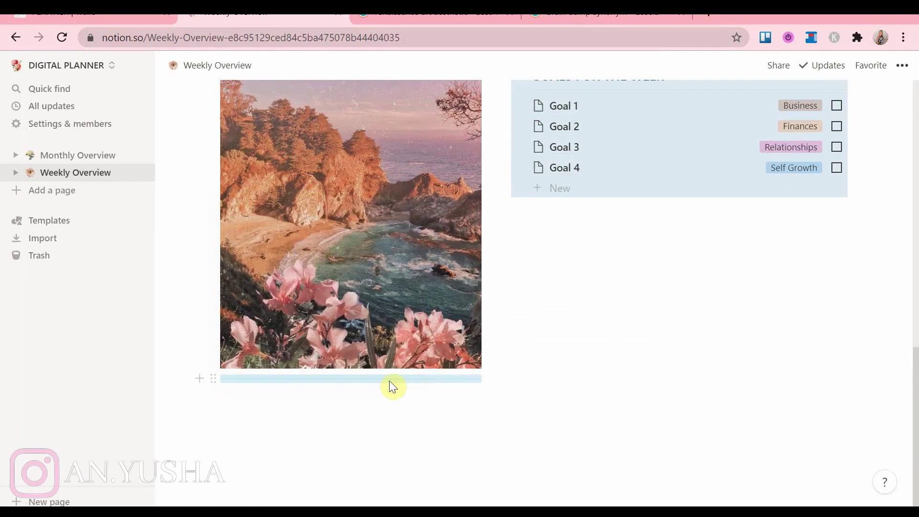
{"action": "left_click_drag", "start_coordinate": [213, 378], "coordinate": [216, 395]}
Step: Insert an inline gallery below the divider and name it TEMPLATES
{"action": "left_click", "coordinate": [238, 394]}
{"action": "type", "text": "/"}
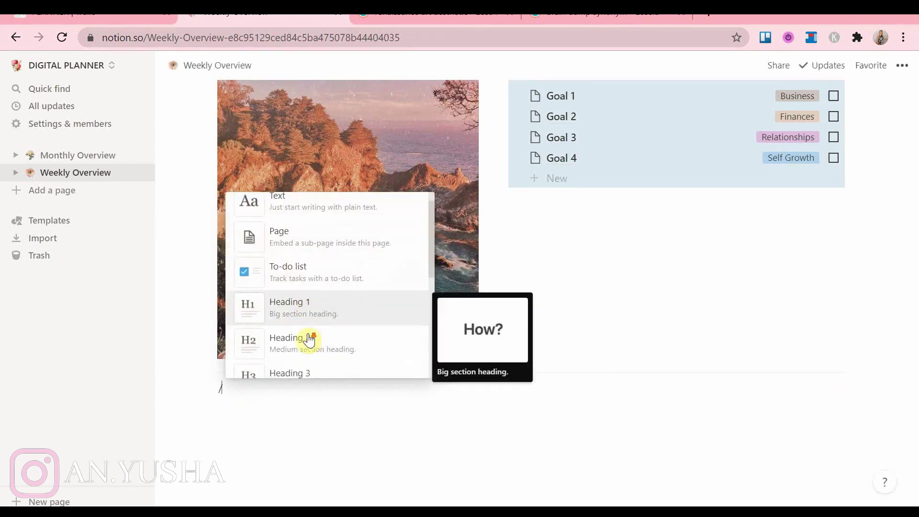
{"action": "scroll", "coordinate": [307, 345], "scroll_direction": "down", "scroll_amount": 15}
{"action": "left_click", "coordinate": [304, 267]}
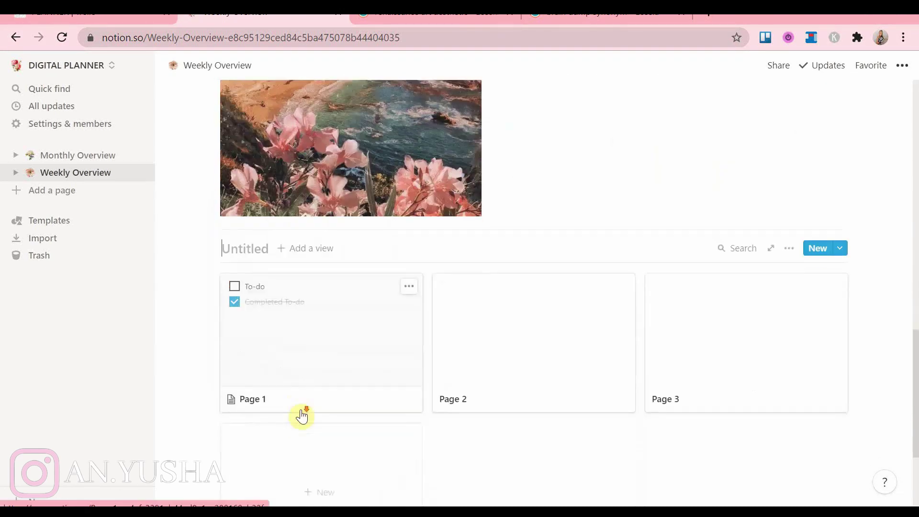
{"action": "scroll", "coordinate": [297, 379], "scroll_direction": "down", "scroll_amount": 1}
{"action": "type", "text": "TEMPLATES"}
Step: Add a toggle list with a purple background below the TEMPLATES gallery
{"action": "scroll", "coordinate": [406, 297], "scroll_direction": "down", "scroll_amount": 3}
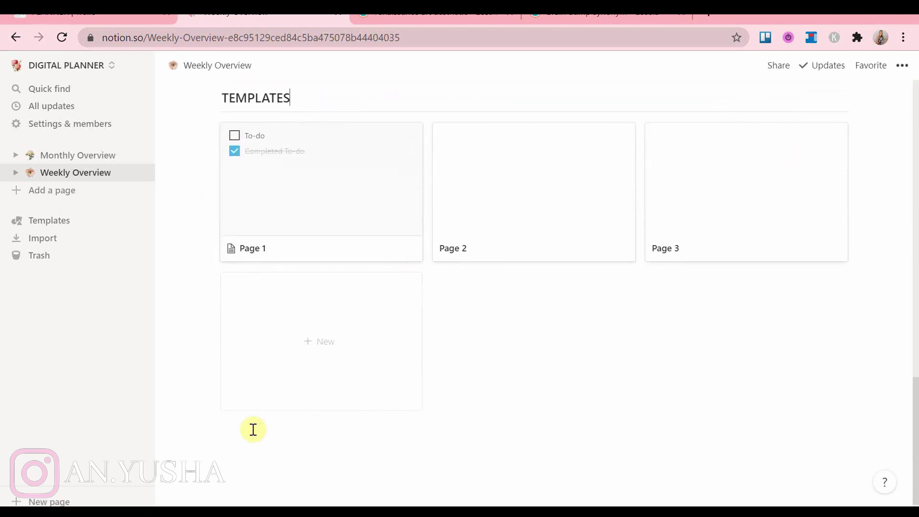
{"action": "type", "text": "/tog"}
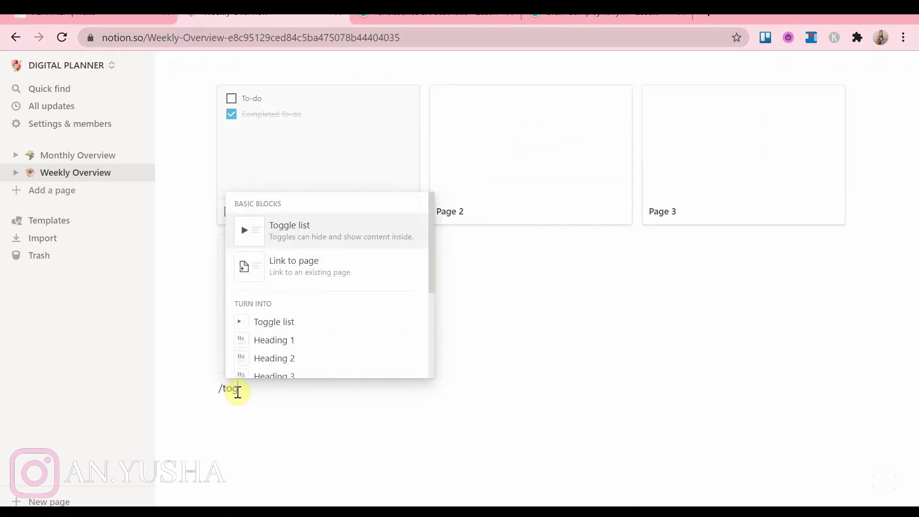
{"action": "key", "text": "Return"}
{"action": "left_click", "coordinate": [214, 391]}
{"action": "mouse_move", "coordinate": [184, 462]}
{"action": "scroll", "coordinate": [240, 431], "scroll_direction": "down", "scroll_amount": 3}
{"action": "left_click", "coordinate": [240, 458]}
Step: Nest the TEMPLATES gallery inside the purple toggle and title the toggle "t e m p l a t e s"
{"action": "left_click_drag", "start_coordinate": [215, 389], "coordinate": [241, 364]}
{"action": "scroll", "coordinate": [196, 245], "scroll_direction": "up", "scroll_amount": 2}
{"action": "scroll", "coordinate": [196, 245], "scroll_direction": "down", "scroll_amount": 1}
{"action": "left_click", "coordinate": [249, 363]}
{"action": "type", "text": "templates"}
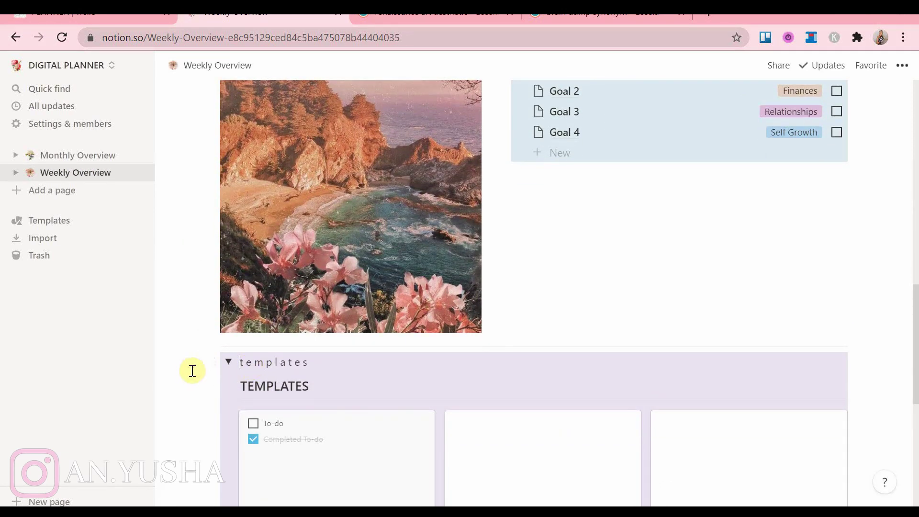
{"action": "scroll", "coordinate": [191, 372], "scroll_direction": "down", "scroll_amount": 4}
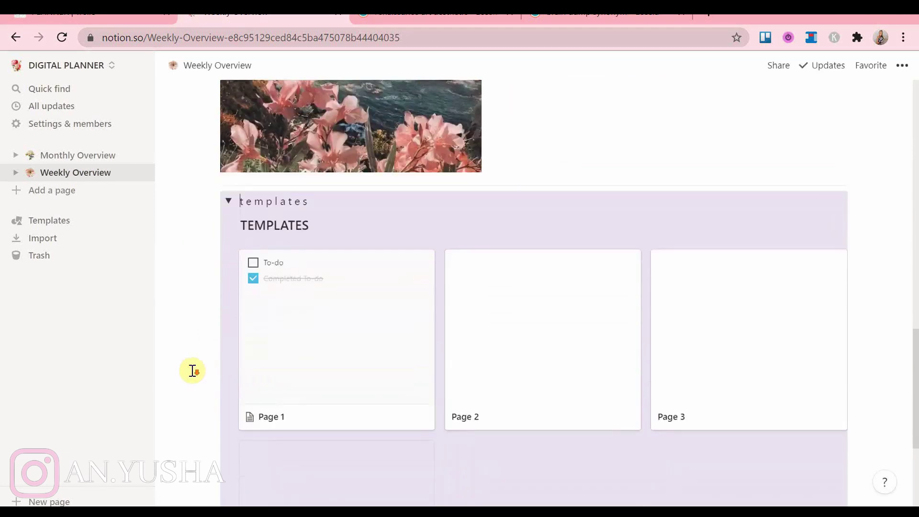
Step: Open the Page 1 card in the TEMPLATES gallery and retitle it "Morning Routine"
{"action": "scroll", "coordinate": [263, 363], "scroll_direction": "up", "scroll_amount": 1}
{"action": "left_click", "coordinate": [316, 383]}
{"action": "left_click_drag", "start_coordinate": [309, 187], "coordinate": [235, 187]}
{"action": "key", "text": "BackSpace"}
{"action": "type", "text": "Morning Routine"}
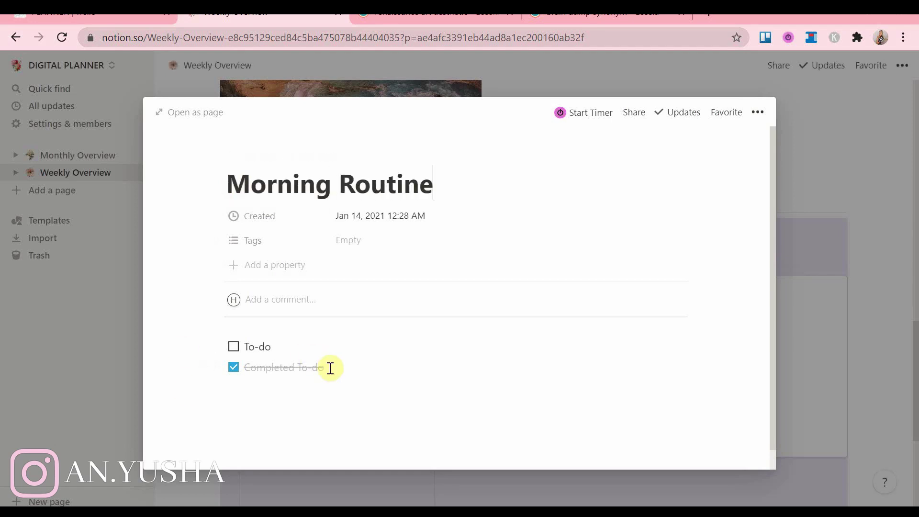
Step: Replace the sample to-dos with "Drink water", "wash face & brush teeth", "Journal", "Stretching" and "Make bed"
{"action": "key", "text": "BackSpace"}
{"action": "key", "text": "BackSpace"}
{"action": "key", "text": "BackSpace"}
{"action": "left_click_drag", "start_coordinate": [274, 348], "coordinate": [249, 344]}
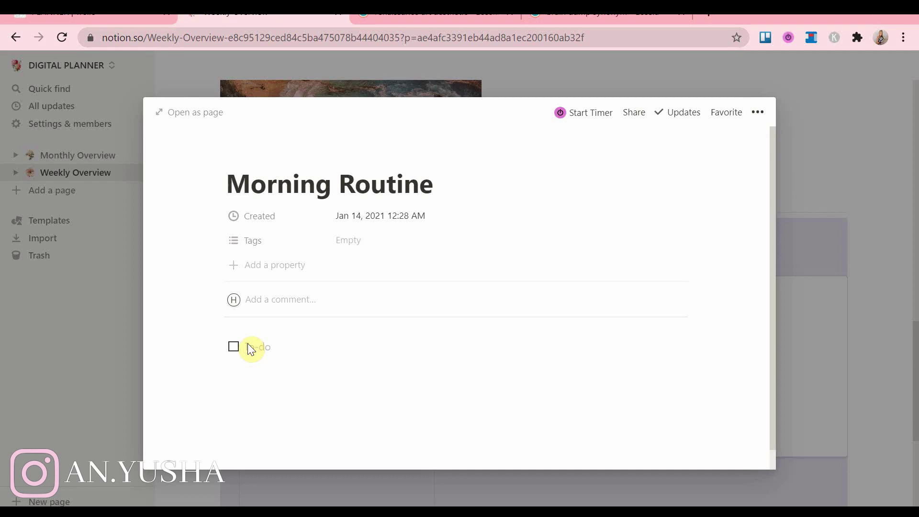
{"action": "type", "text": "Drink water"}
{"action": "key", "text": "Return"}
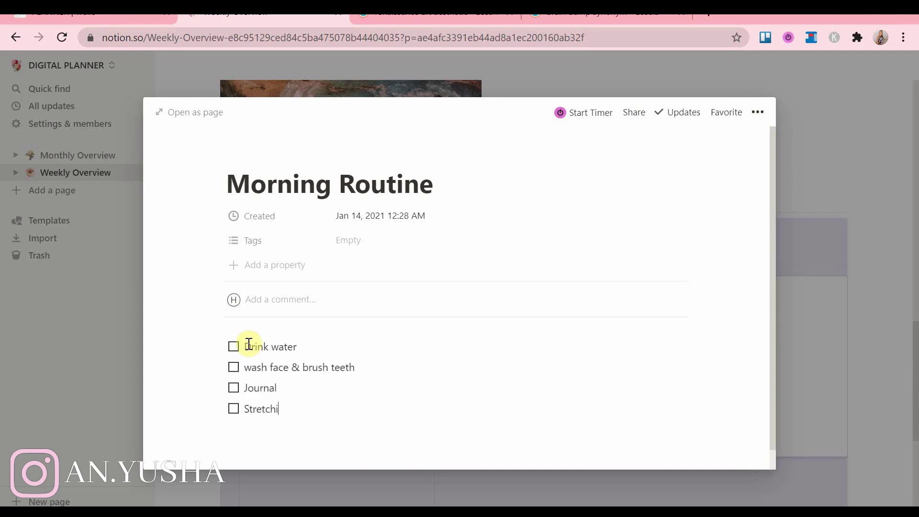
{"action": "type", "text": "d"}
{"action": "key", "text": "Return"}
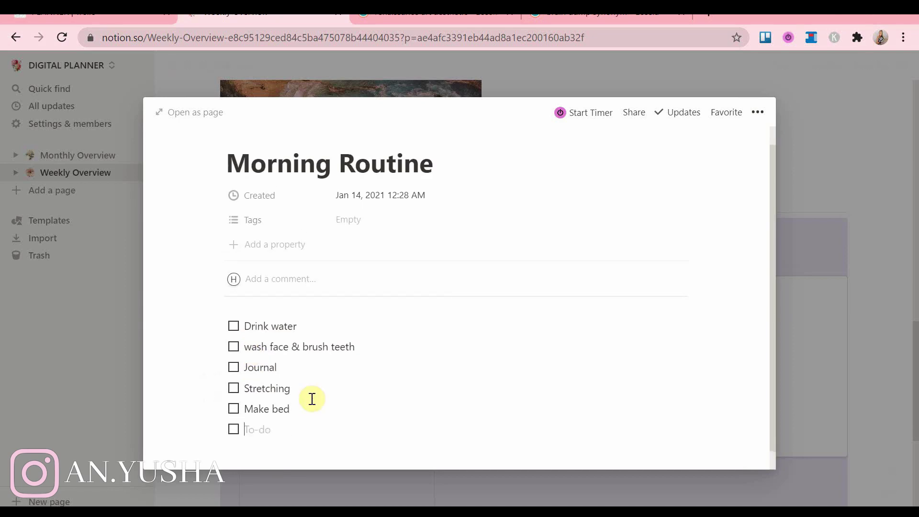
Step: Upload the picture of two cherubs below the Morning Routine checklist and reposition it on the gallery card
{"action": "type", "text": "/"}
{"action": "left_click", "coordinate": [247, 430]}
{"action": "key", "text": "BackSpace"}
{"action": "left_click", "coordinate": [257, 430]}
{"action": "type", "text": "/im"}
{"action": "left_click", "coordinate": [303, 273]}
{"action": "left_click", "coordinate": [413, 386]}
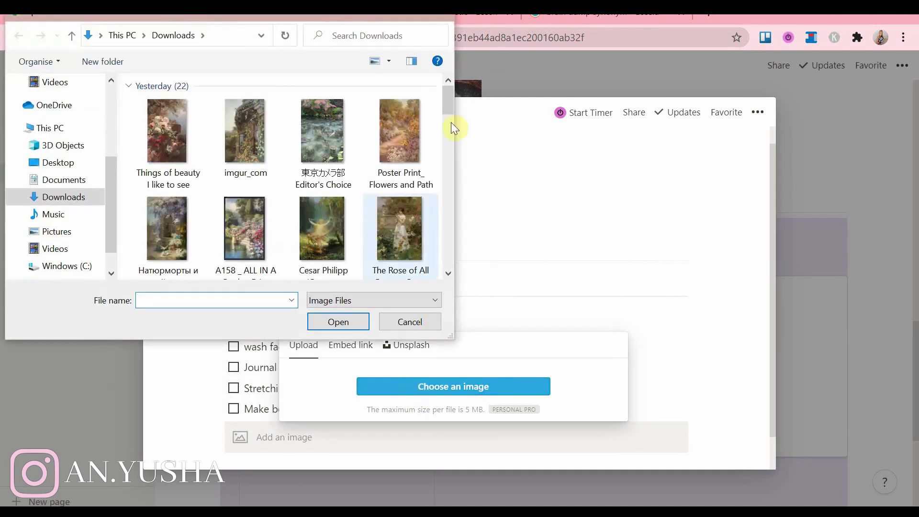
{"action": "scroll", "coordinate": [450, 142], "scroll_direction": "down", "scroll_amount": 5}
{"action": "scroll", "coordinate": [450, 142], "scroll_direction": "down", "scroll_amount": 2}
{"action": "double_click", "coordinate": [132, 174]}
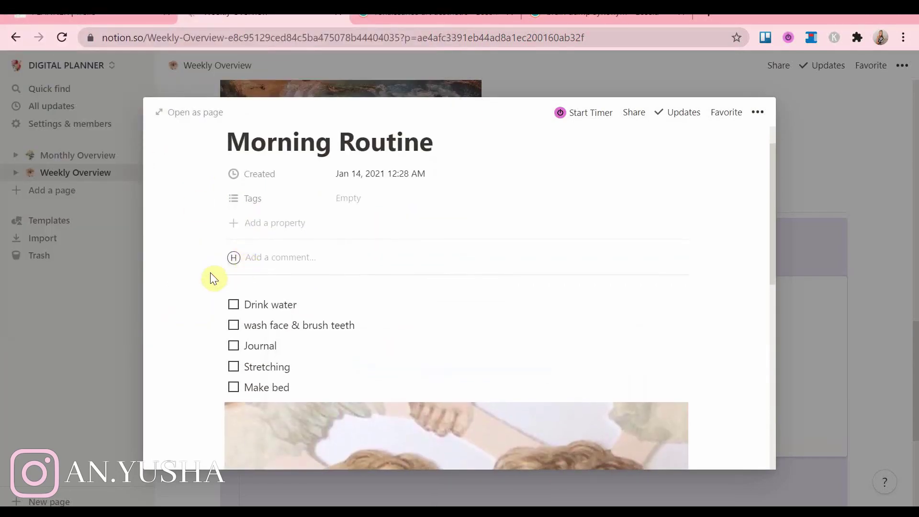
{"action": "left_click", "coordinate": [129, 286]}
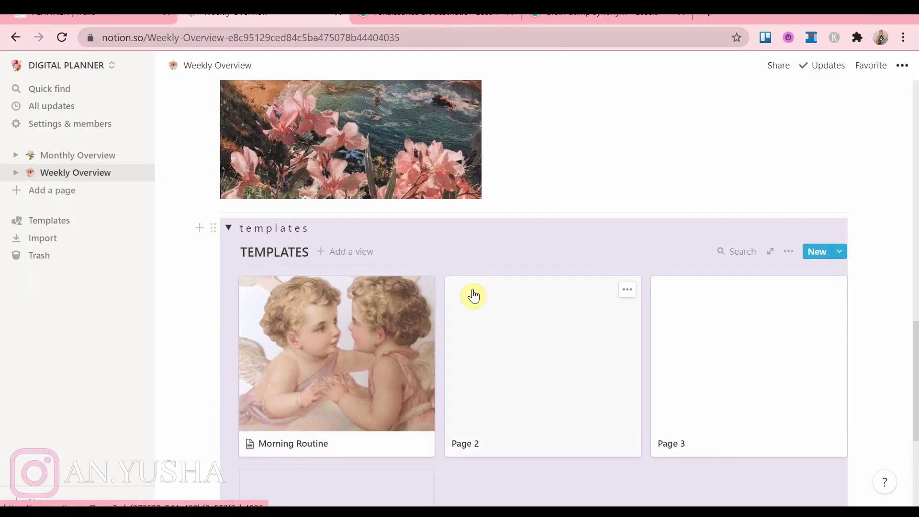
{"action": "scroll", "coordinate": [474, 296], "scroll_direction": "down", "scroll_amount": 3}
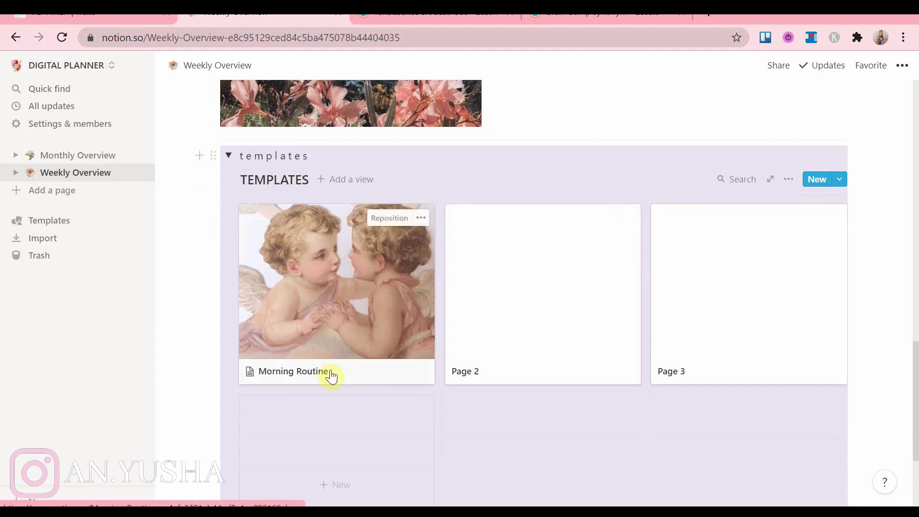
{"action": "left_click", "coordinate": [379, 219]}
Step: Retitle the Page 2 card "Night Routine" and start a to-do list in it with "Tidy up"
{"action": "left_click", "coordinate": [528, 373]}
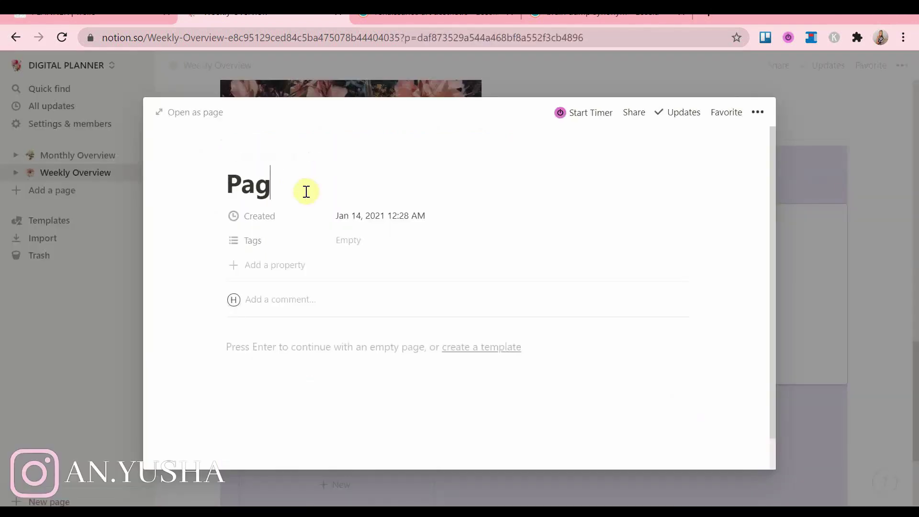
{"action": "type", "text": "Night Routine"}
{"action": "left_click", "coordinate": [251, 350]}
{"action": "type", "text": "/"}
{"action": "left_click", "coordinate": [314, 263]}
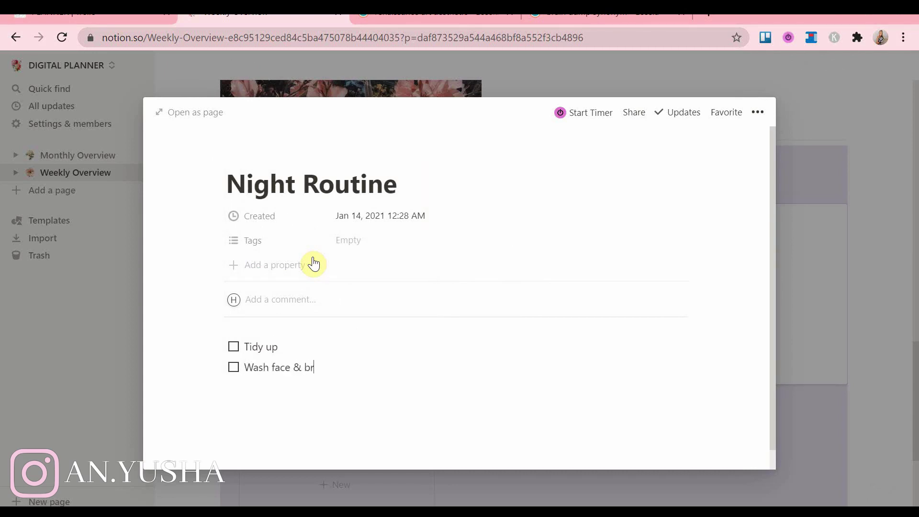
Step: Complete the Night Routine checklist with "Prep lunch for tomorrow", "Wash face & brush teeth", "Plan tomorrow", "Journal" and "Read 5 pages of a book"
{"action": "type", "text": "sh teeth"}
{"action": "left_click", "coordinate": [290, 346]}
{"action": "key", "text": "Return"}
{"action": "type", "text": "Prep lunch for tomorrow"}
{"action": "left_click", "coordinate": [363, 383]}
{"action": "key", "text": "Return"}
{"action": "type", "text": "Plan tomorrow"}
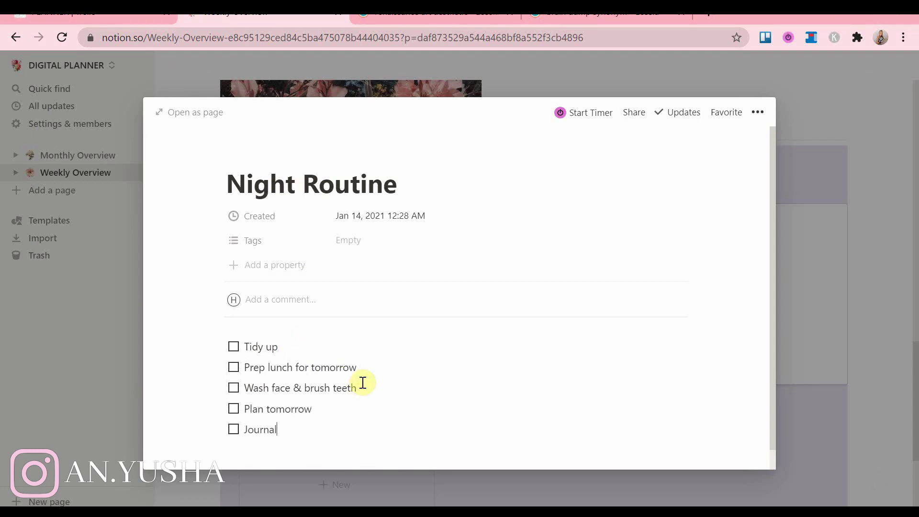
{"action": "key", "text": "Return"}
{"action": "type", "text": "Read 5 pages of a book"}
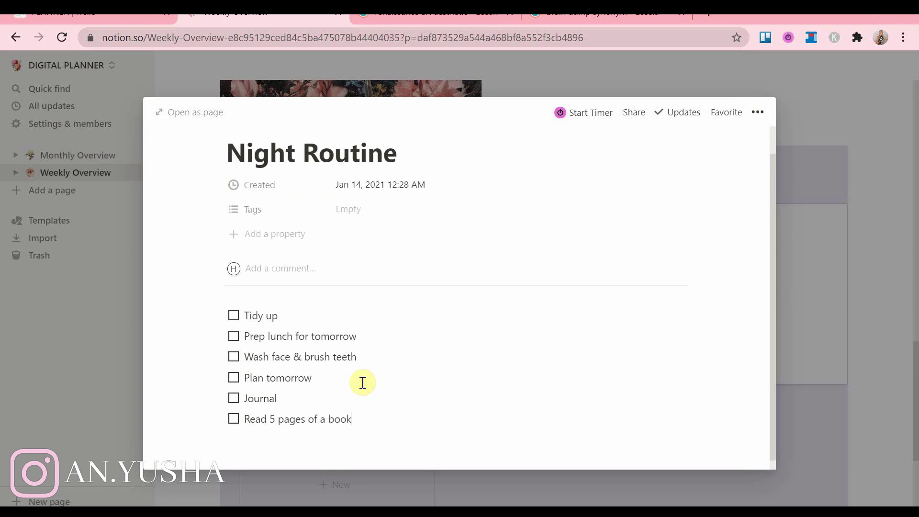
Step: Upload the picture of hands on pink roses below the Night Routine checklist and return to the gallery
{"action": "key", "text": "Return"}
{"action": "type", "text": "/"}
{"action": "scroll", "coordinate": [324, 239], "scroll_direction": "down", "scroll_amount": 5}
{"action": "left_click", "coordinate": [324, 240]}
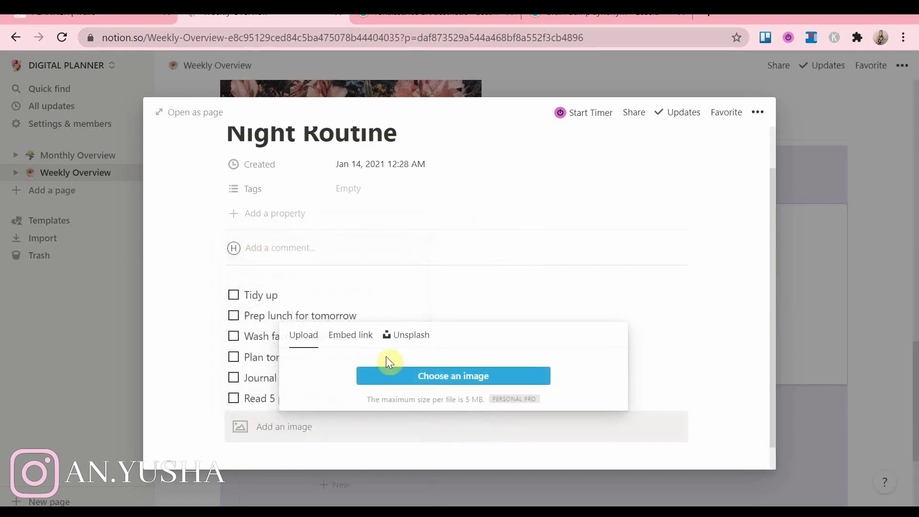
{"action": "left_click", "coordinate": [390, 376]}
{"action": "scroll", "coordinate": [444, 139], "scroll_direction": "down", "scroll_amount": 10}
{"action": "scroll", "coordinate": [412, 133], "scroll_direction": "up", "scroll_amount": 2}
{"action": "double_click", "coordinate": [412, 133]}
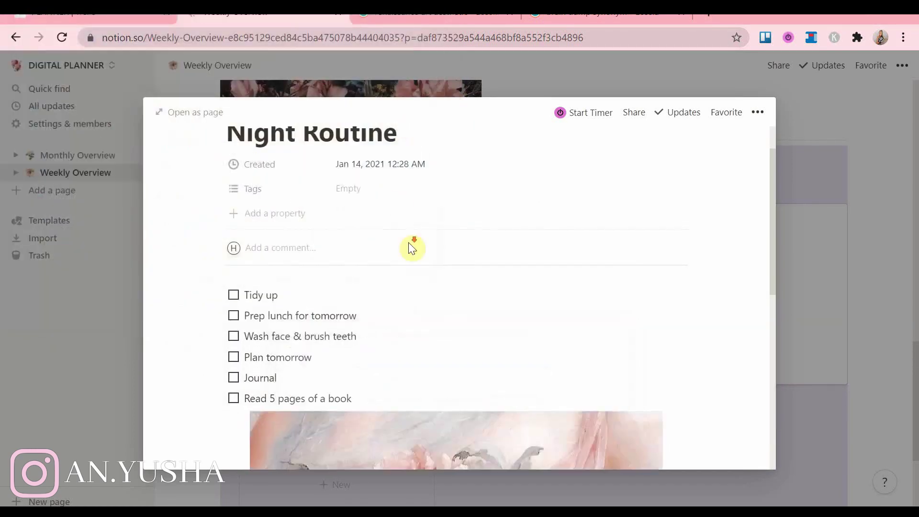
{"action": "left_click", "coordinate": [820, 248]}
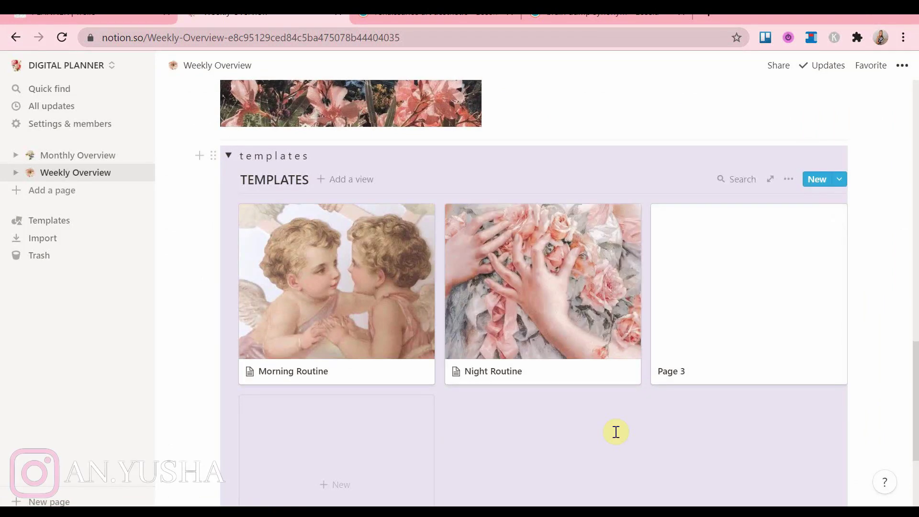
Step: Open the Page 3 card and retitle it "Sunday Routine"
{"action": "left_click", "coordinate": [688, 373]}
{"action": "key", "text": "BackSpace"}
{"action": "key", "text": "BackSpace"}
{"action": "key", "text": "BackSpace"}
{"action": "key", "text": "BackSpace"}
{"action": "key", "text": "BackSpace"}
{"action": "key", "text": "BackSpace"}
{"action": "type", "text": "W"}
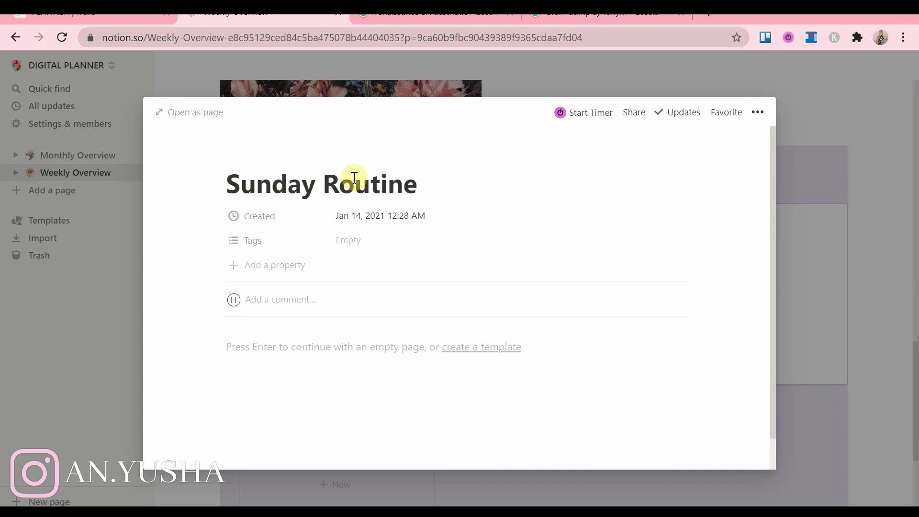
{"action": "key", "text": "BackSpace"}
{"action": "key", "text": "BackSpace"}
{"action": "key", "text": "BackSpace"}
{"action": "key", "text": "BackSpace"}
{"action": "key", "text": "BackSpace"}
{"action": "key", "text": "BackSpace"}
{"action": "key", "text": "BackSpace"}
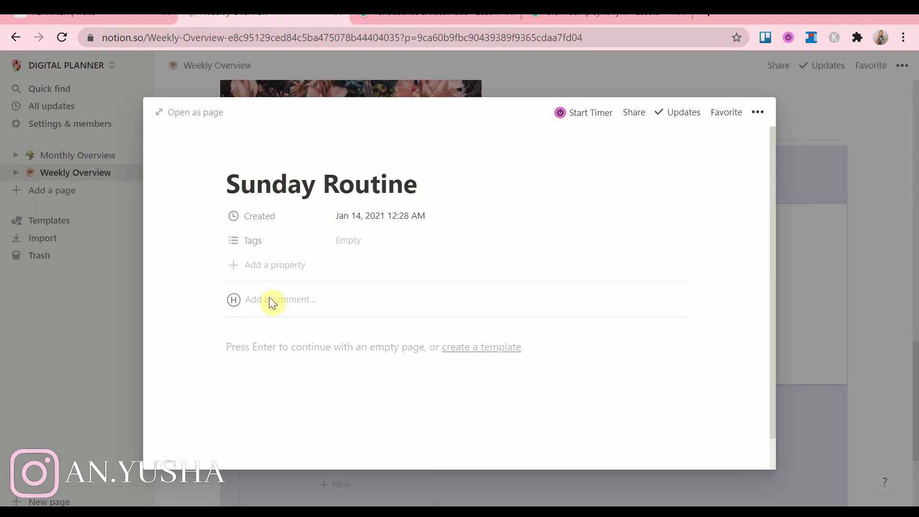
Step: Start a to-do list on the Sunday Routine page with the item "Sort & delete emails"
{"action": "left_click", "coordinate": [299, 346]}
{"action": "type", "text": "/"}
{"action": "left_click", "coordinate": [303, 276]}
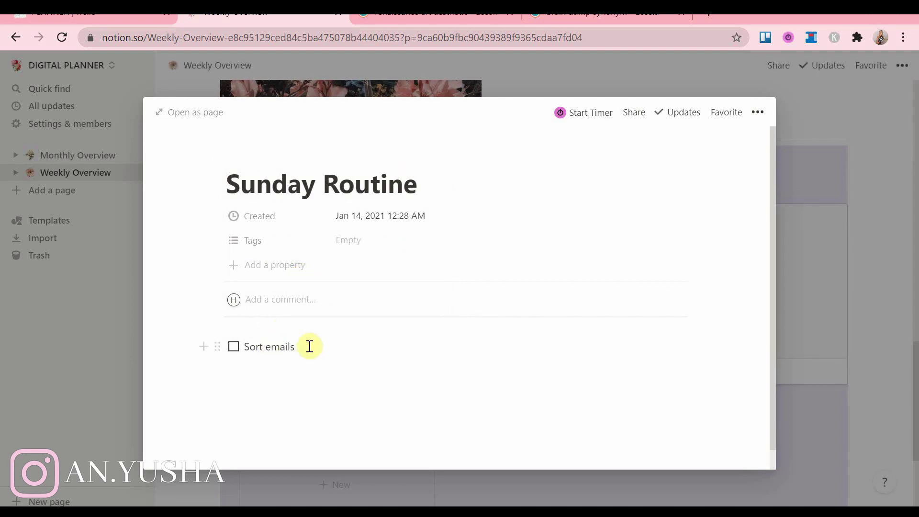
{"action": "left_click_drag", "start_coordinate": [310, 346], "coordinate": [250, 352]}
{"action": "type", "text": "So"}
Step: Add the to-dos "Sort & delete pictures in gallery", "Organize computer files" and "Review goals & set new ones for next week"
{"action": "key", "text": "Return"}
{"action": "type", "text": "Sort & delete pictures in gallery"}
{"action": "key", "text": "Return"}
{"action": "type", "text": "Organize computer files"}
{"action": "key", "text": "Return"}
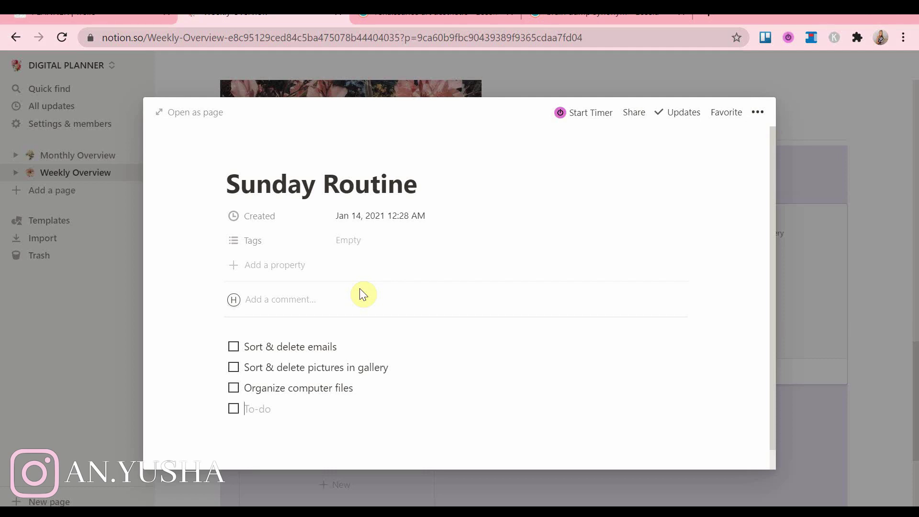
{"action": "type", "text": "Review goals & set new ones for next week"}
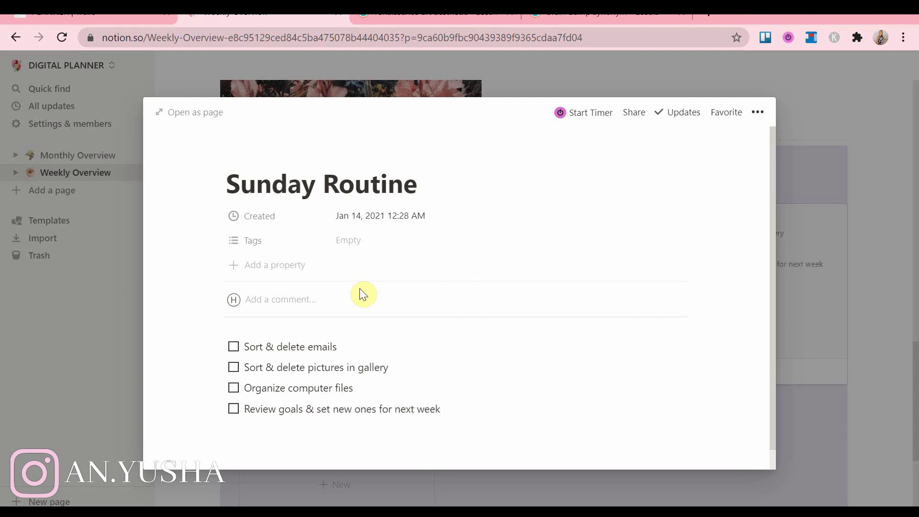
Step: Insert the to-do "Weekly review journal" between the computer files item and the goals review item
{"action": "left_click", "coordinate": [377, 392]}
{"action": "key", "text": "Return"}
{"action": "type", "text": "J"}
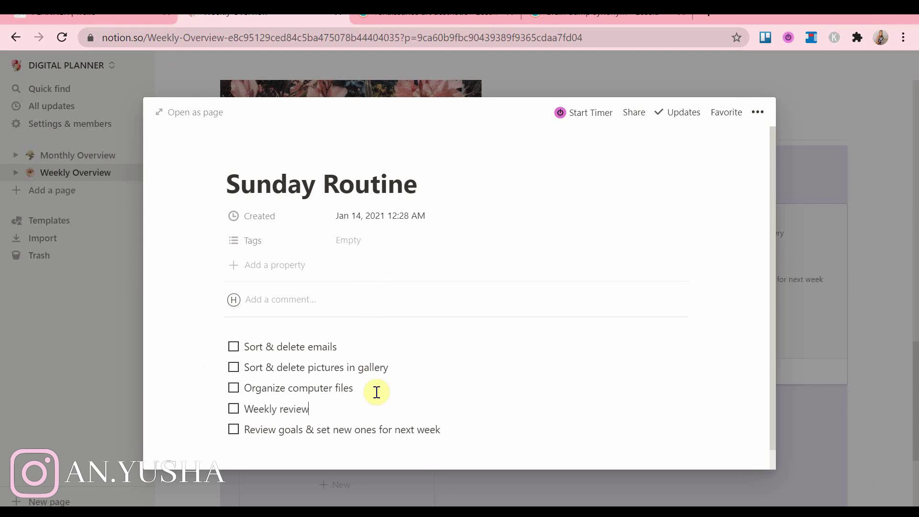
Step: Add the to-dos "Plan next week", "Clean apartment" and "Self care routine" at the end of the Sunday Routine checklist
{"action": "left_click", "coordinate": [453, 429]}
{"action": "key", "text": "Return"}
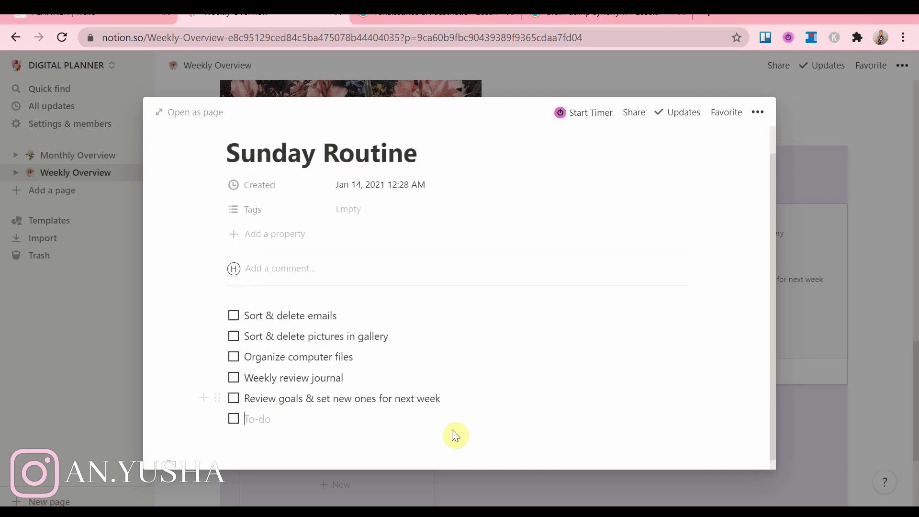
{"action": "type", "text": "Plan next week"}
{"action": "key", "text": "Return"}
{"action": "type", "text": "Clean apartment"}
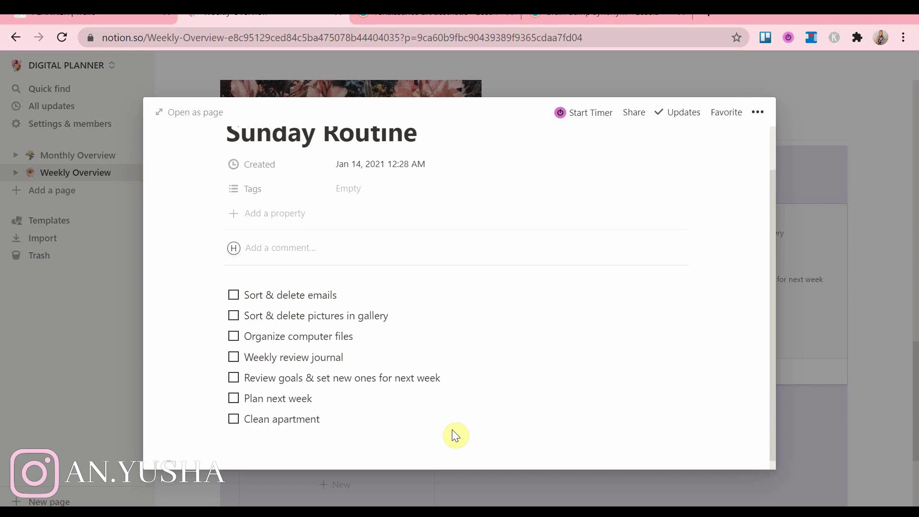
{"action": "key", "text": "Return"}
{"action": "type", "text": "Self care routine"}
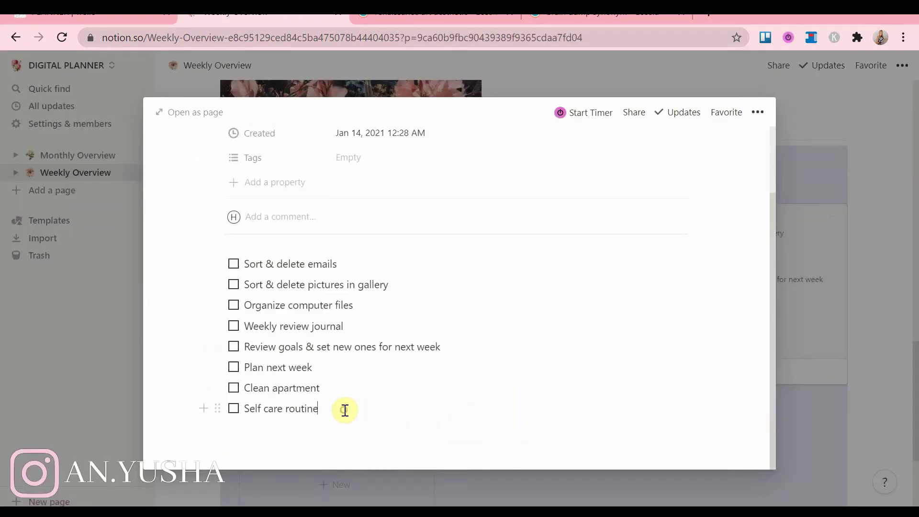
Step: Upload the painting with a cloudy sky and branches below the Sunday Routine checklist and return to the gallery
{"action": "key", "text": "Return"}
{"action": "key", "text": "Return"}
{"action": "type", "text": "/im"}
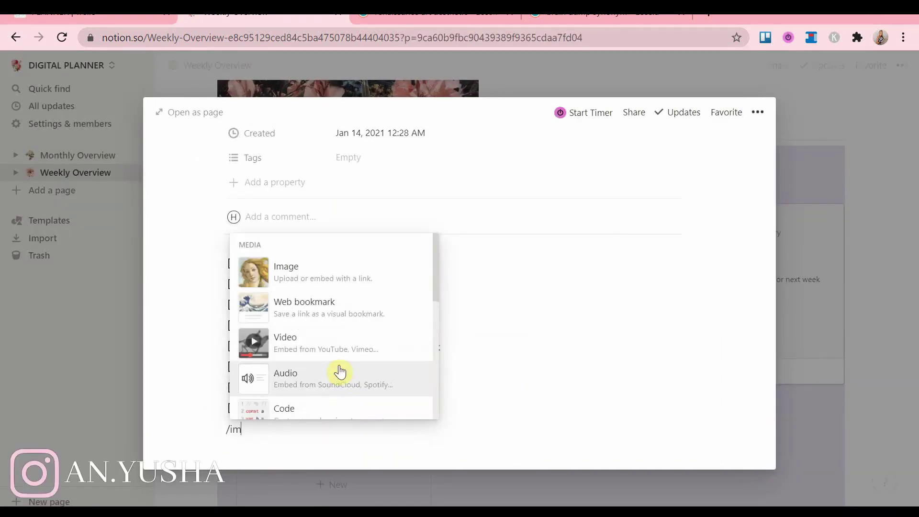
{"action": "left_click", "coordinate": [316, 273]}
{"action": "left_click", "coordinate": [433, 385]}
{"action": "scroll", "coordinate": [242, 206], "scroll_direction": "down", "scroll_amount": 3}
{"action": "double_click", "coordinate": [242, 191]}
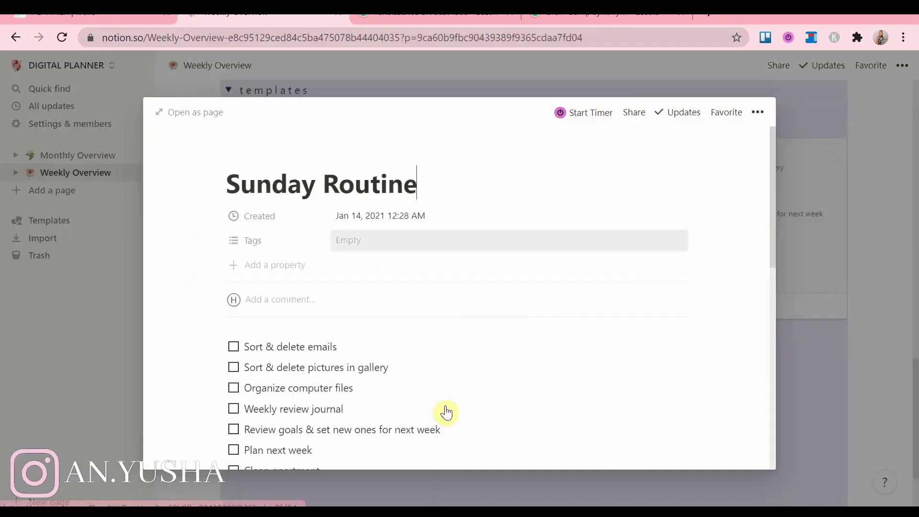
{"action": "left_click", "coordinate": [810, 360]}
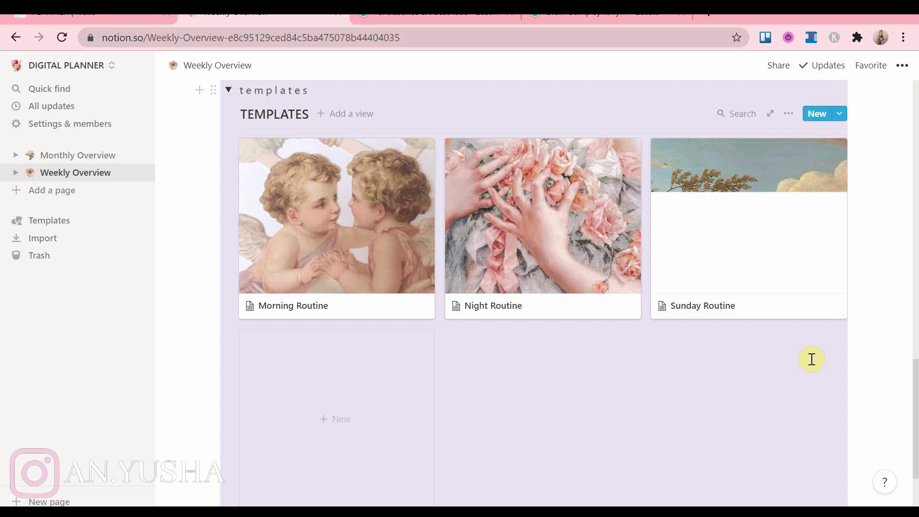
Step: Create a gallery card titled "Planning Routine" with the to-do "Brainstorm what action steps I can take to get closer to my goals"
{"action": "left_click", "coordinate": [389, 447]}
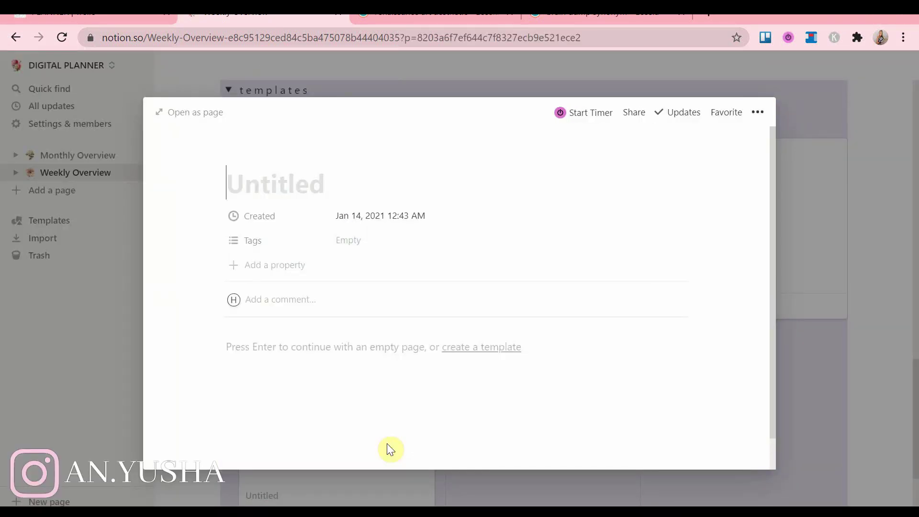
{"action": "type", "text": "Planning Routine"}
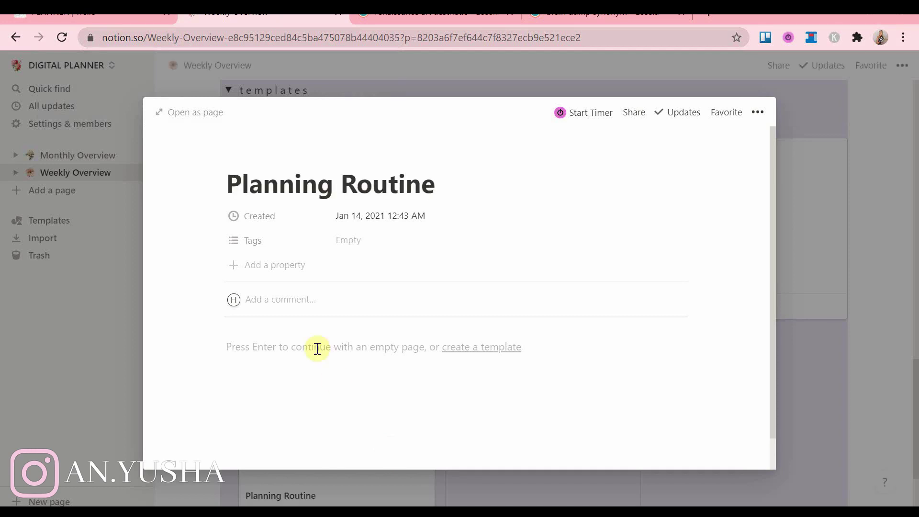
{"action": "left_click", "coordinate": [318, 349]}
{"action": "type", "text": "Brainso"}
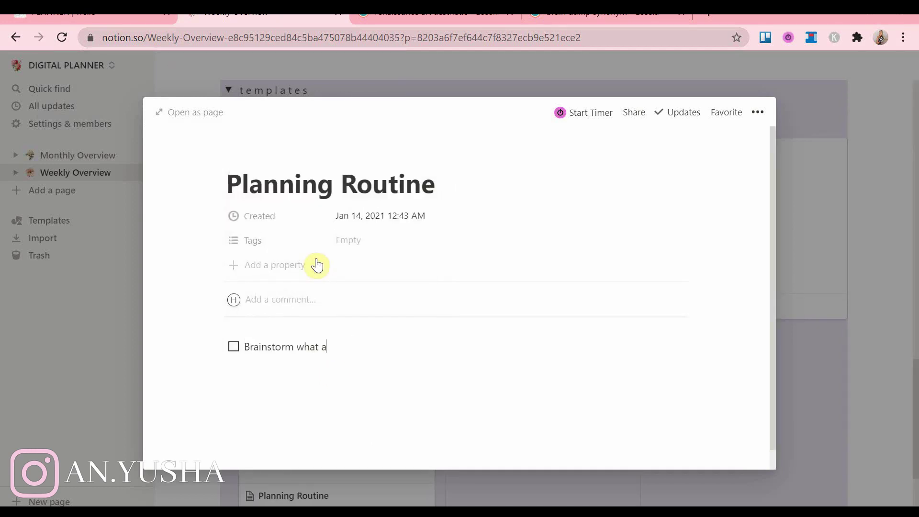
{"action": "type", "text": "orm what action steps I can take to get closer to my goa"}
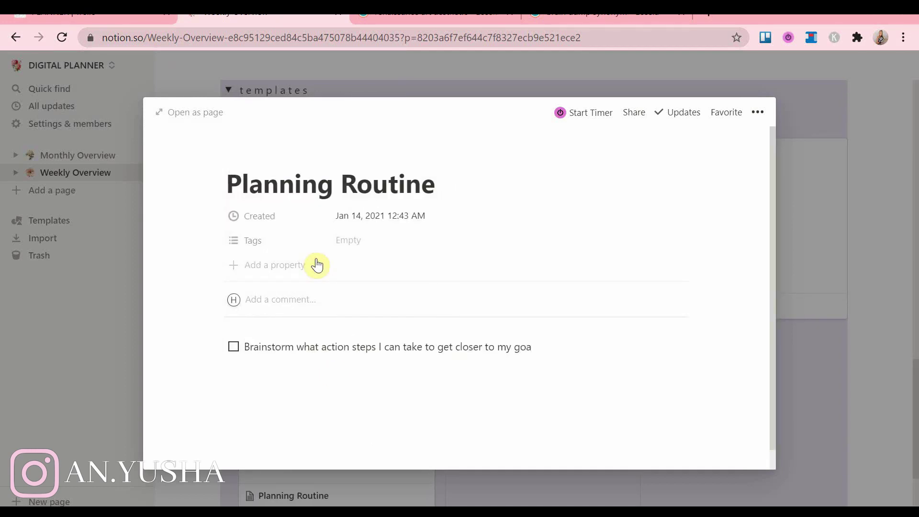
{"action": "type", "text": "ls"}
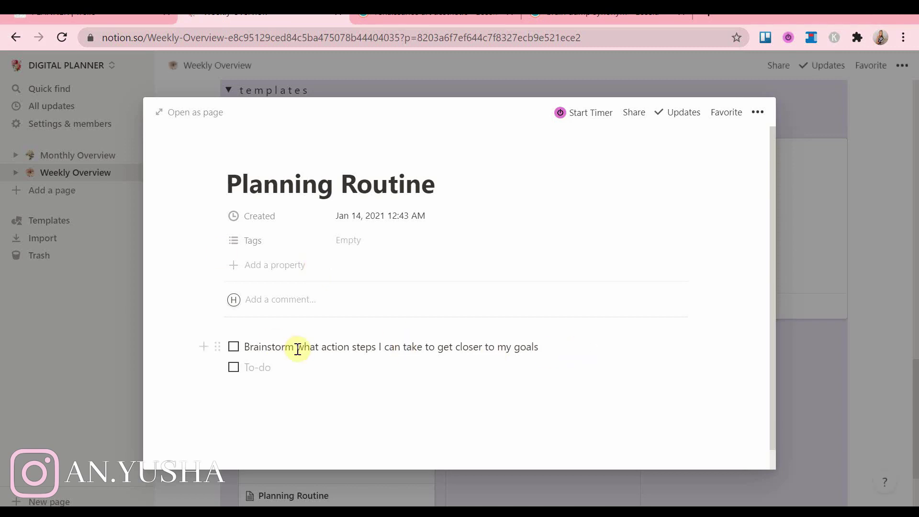
Step: Reword the first Planning Routine to-do as "Write action steps I can take to get closer to my goals in TASKS list"
{"action": "left_click_drag", "start_coordinate": [318, 348], "coordinate": [243, 347]}
{"action": "type", "text": "Write"}
{"action": "type", "text": " in TASKS list"}
Step: Add the to-dos "Write chores and errands for next week in TASKS list" and "Write scheduled events & appointments from Monthly Overview Calendar to TASKS list"
{"action": "left_click", "coordinate": [262, 367]}
{"action": "type", "text": "Write chores and errands for next week in T"}
{"action": "key", "text": "Return"}
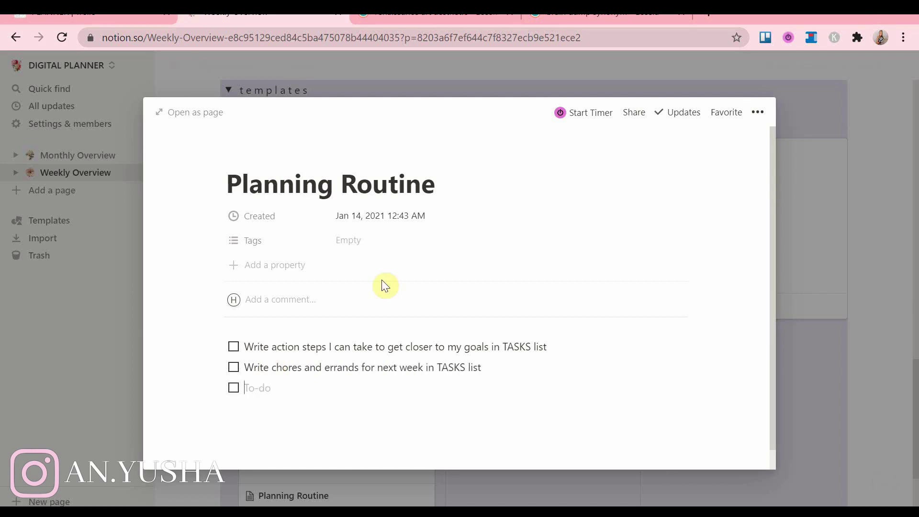
{"action": "type", "text": "Write scheduled events & appointments from "}
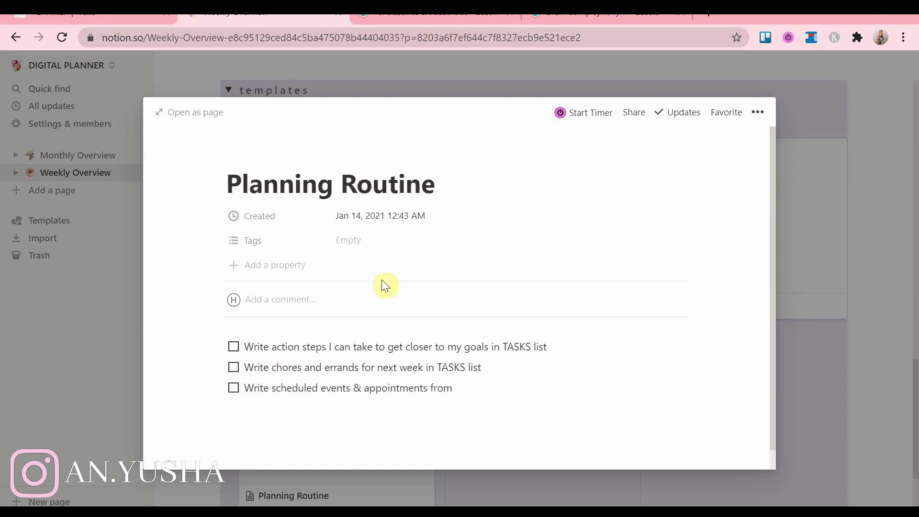
{"action": "type", "text": "Monthly Overview Calendar to TASKS list"}
{"action": "key", "text": "Return"}
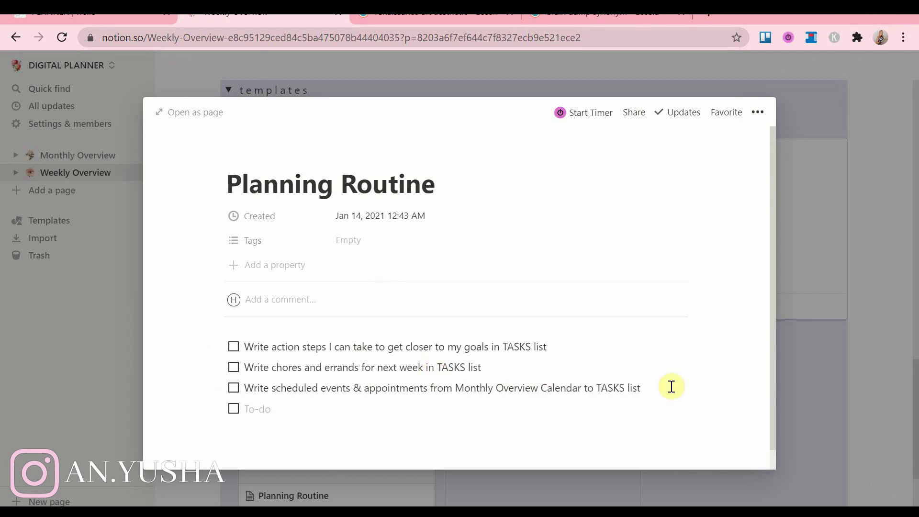
Step: Add the to-do "Drag and drop from TASKS list to WEEK AT A GLANCE board to schedule them for the week" with "Label all tasks" above it
{"action": "type", "text": "Drag and drop from TASKS list to"}
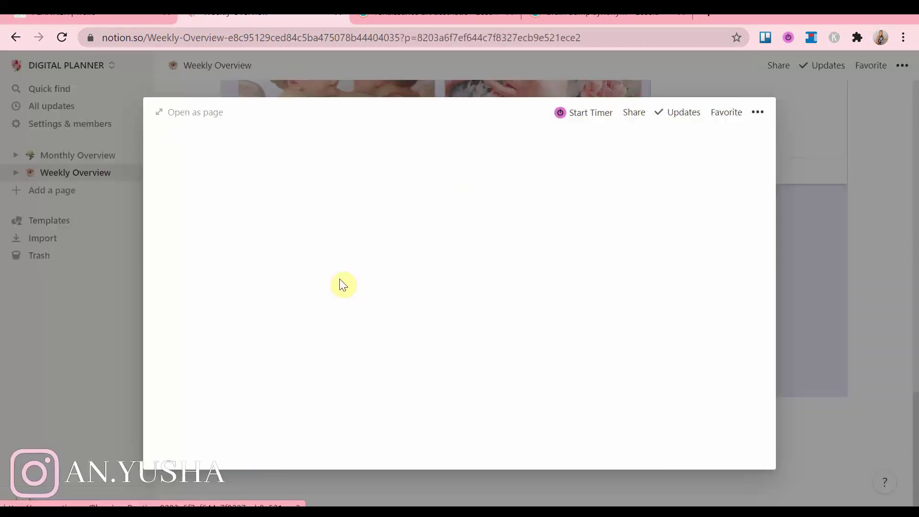
{"action": "type", "text": "WEEK AT A GLANCE board to schedule them for the week"}
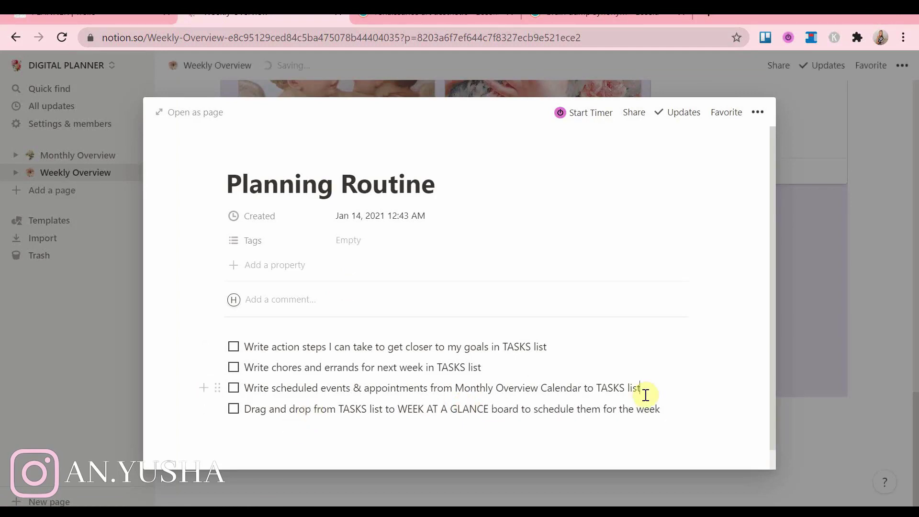
{"action": "left_click", "coordinate": [645, 390]}
{"action": "key", "text": "Return"}
{"action": "type", "text": "Label all tasks"}
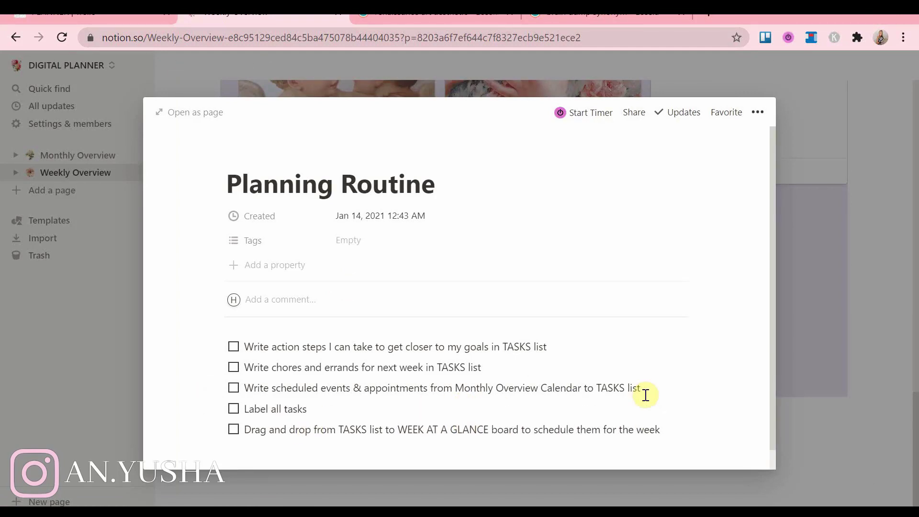
Step: Add the to-do "Duplicate morning and night routines to WEEK AT A GLANCE board" at the end of the Planning Routine checklist
{"action": "left_click", "coordinate": [682, 429]}
{"action": "key", "text": "Return"}
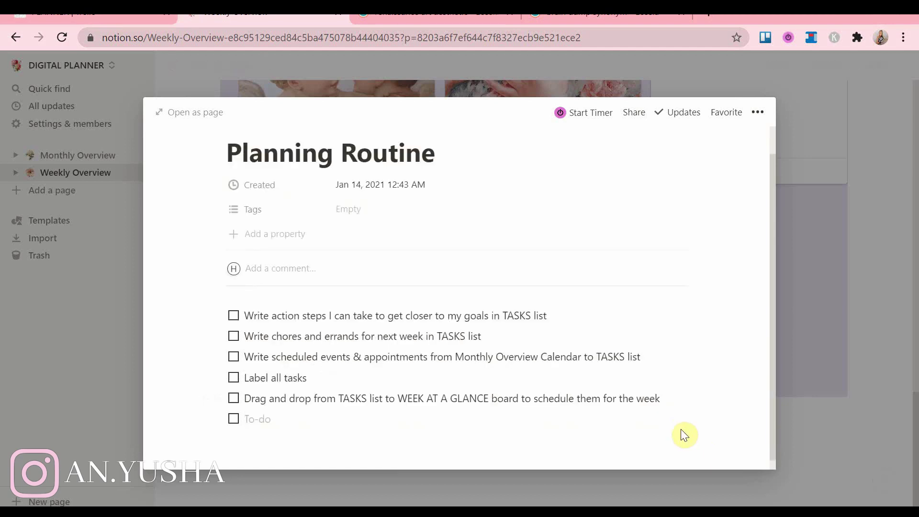
{"action": "type", "text": "Duplicate morning and night routines to WEEK AT A GLANCE board"}
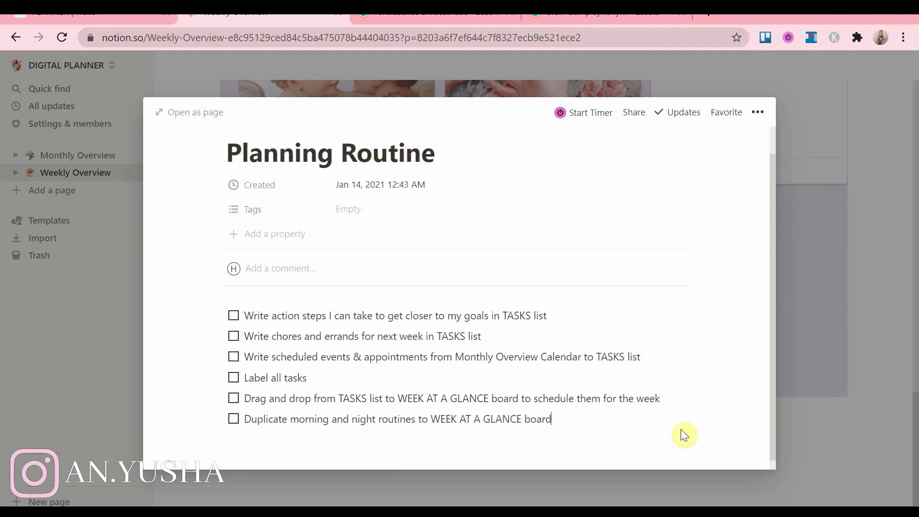
Step: Upload the painting of pink and pale blue draped fabric below the Planning Routine checklist
{"action": "key", "text": "Return"}
{"action": "type", "text": "/im"}
{"action": "left_click", "coordinate": [318, 243]}
{"action": "left_click", "coordinate": [453, 376]}
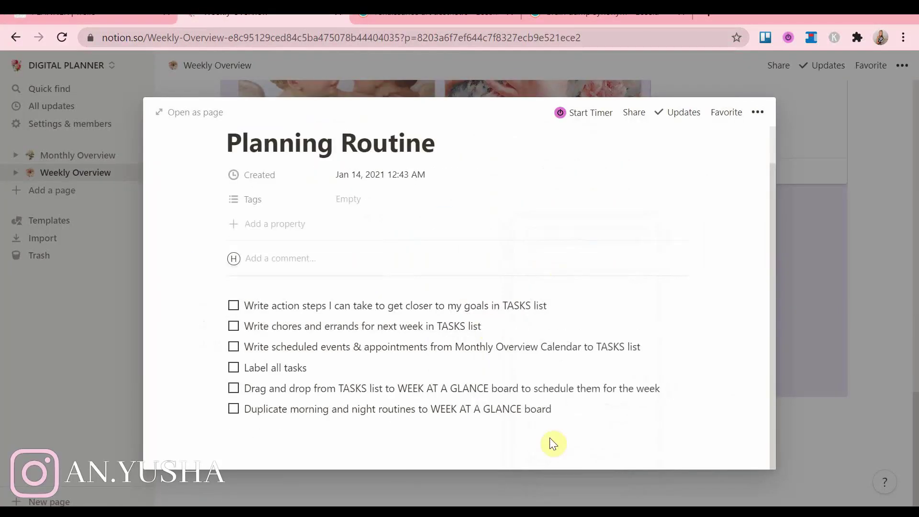
{"action": "key", "text": "Return"}
{"action": "type", "text": "/im"}
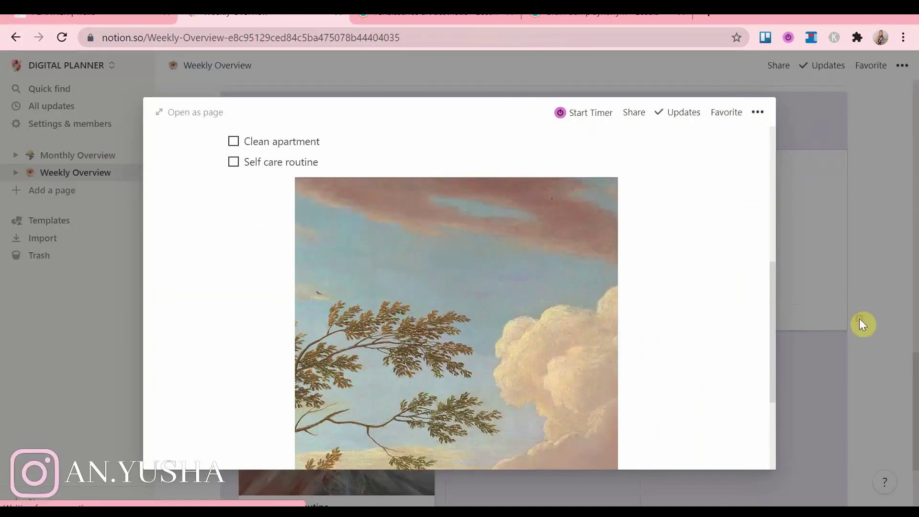
Step: Reload the page and replace the Sunday Routine image with the painting of pink blossoms on branches
{"action": "left_click", "coordinate": [62, 38]}
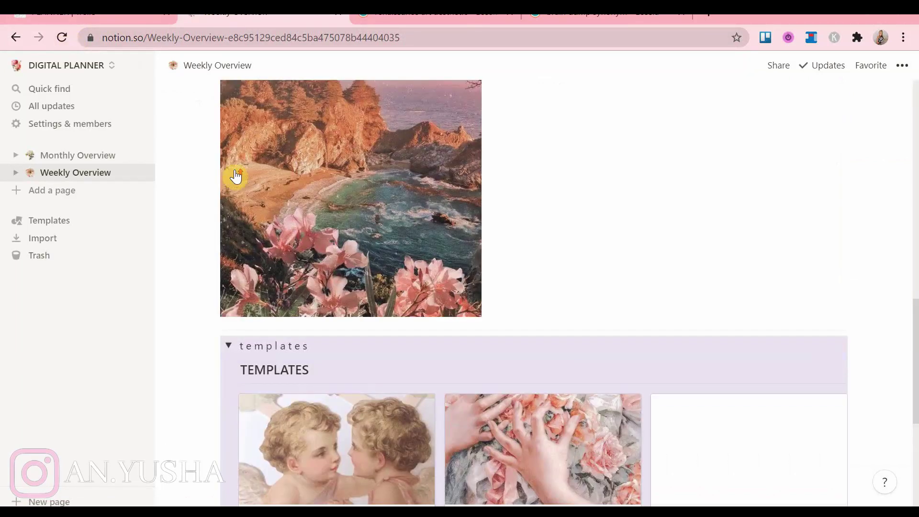
{"action": "scroll", "coordinate": [236, 178], "scroll_direction": "up", "scroll_amount": 3}
{"action": "scroll", "coordinate": [236, 176], "scroll_direction": "down", "scroll_amount": 10}
{"action": "left_click", "coordinate": [690, 158]}
{"action": "scroll", "coordinate": [493, 312], "scroll_direction": "down", "scroll_amount": 7}
{"action": "scroll", "coordinate": [492, 312], "scroll_direction": "up", "scroll_amount": 3}
{"action": "left_click", "coordinate": [611, 210]}
{"action": "left_click", "coordinate": [642, 250]}
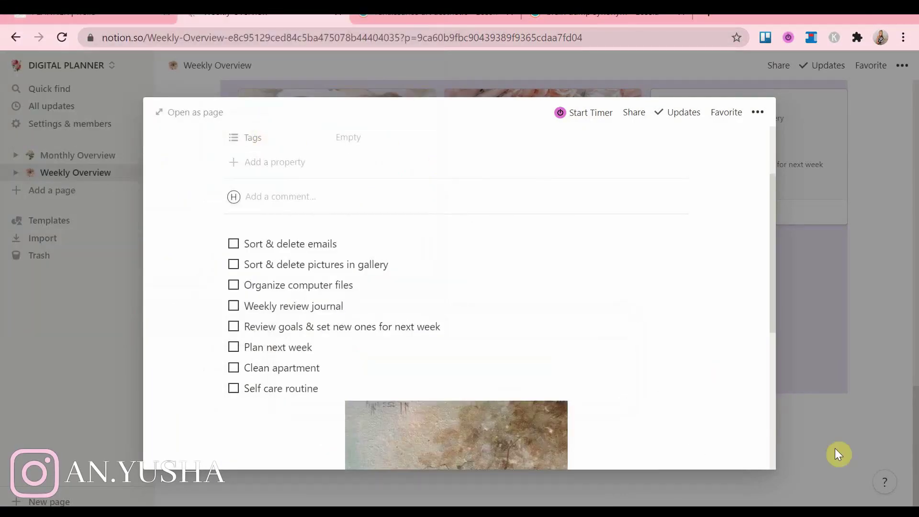
{"action": "left_click", "coordinate": [838, 452]}
Step: Reword the last Planning Routine to-do as "Duplicate morning, night, cleaning & self care routines to WEEK AT A GLANCE board"
{"action": "left_click", "coordinate": [567, 352]}
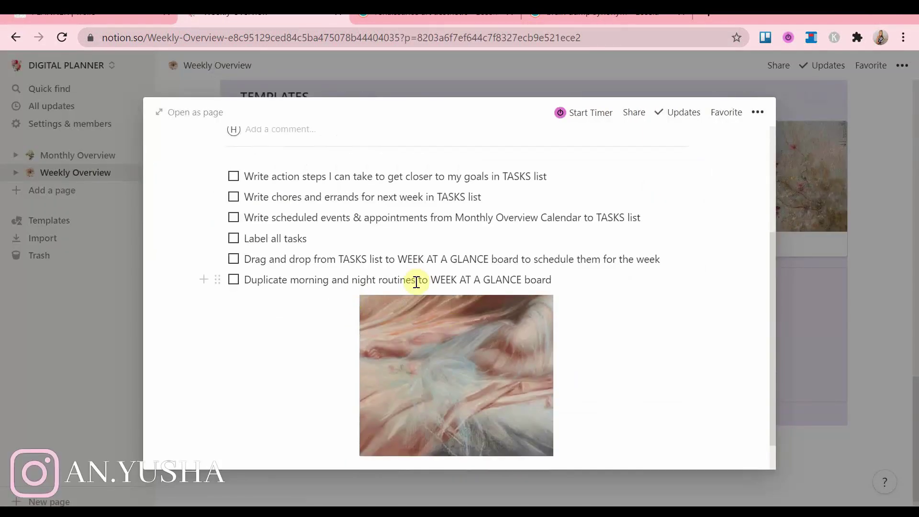
{"action": "left_click", "coordinate": [417, 279]}
{"action": "type", "text": "cleanin"}
{"action": "key", "text": "BackSpace"}
{"action": "key", "text": "BackSpace"}
{"action": "key", "text": "BackSpace"}
{"action": "key", "text": "BackSpace"}
{"action": "key", "text": "BackSpace"}
{"action": "key", "text": "BackSpace"}
{"action": "key", "text": "BackSpace"}
{"action": "key", "text": "BackSpace"}
{"action": "key", "text": "BackSpace"}
{"action": "key", "text": "BackSpace"}
{"action": "key", "text": "BackSpace"}
{"action": "key", "text": "BackSpace"}
{"action": "key", "text": "BackSpace"}
{"action": "key", "text": "BackSpace"}
{"action": "key", "text": "BackSpace"}
{"action": "key", "text": "BackSpace"}
{"action": "key", "text": "BackSpace"}
{"action": "key", "text": "BackSpace"}
{"action": "key", "text": "BackSpace"}
{"action": "key", "text": "BackSpace"}
{"action": "type", "text": ", night, cleaning & self care routines"}
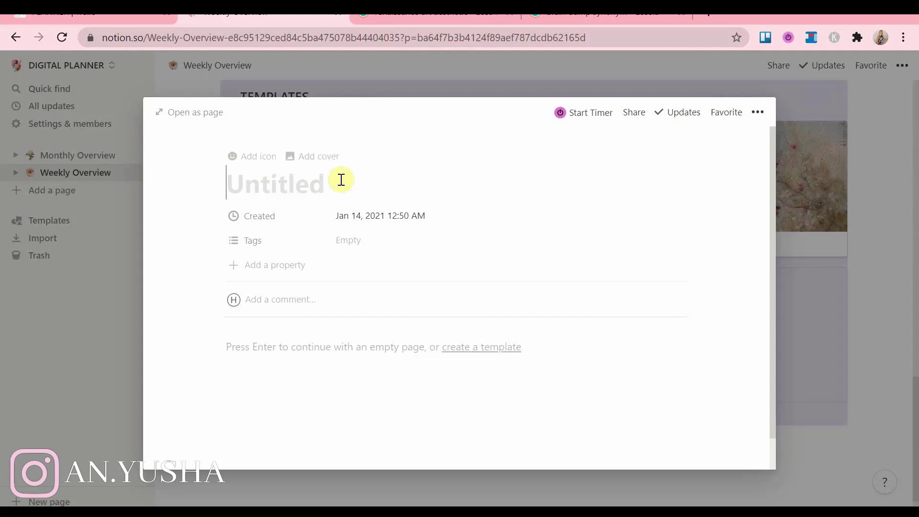
Step: Create a card in the TEMPLATES gallery titled "Weekly cleaning Routine"
{"action": "type", "text": "Cleaning Routine"}
{"action": "key", "text": "Home"}
{"action": "type", "text": "Weekly"}
{"action": "left_click", "coordinate": [334, 184]}
{"action": "key", "text": "BackSpace"}
{"action": "type", "text": "c"}
Step: Add the to-dos "Organize & put away clothes", "Clean bathroom", "Change bedsheets", "Dust surfaces", "Wipe glass & mirrors" and "Wipe surfaces"
{"action": "left_click", "coordinate": [383, 349]}
{"action": "type", "text": "[]Org"}
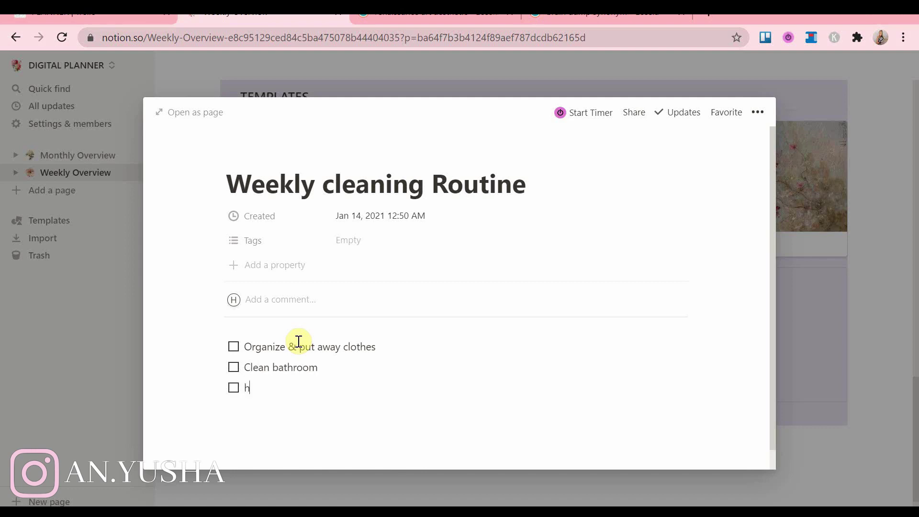
{"action": "type", "text": "ts"}
{"action": "key", "text": "Return"}
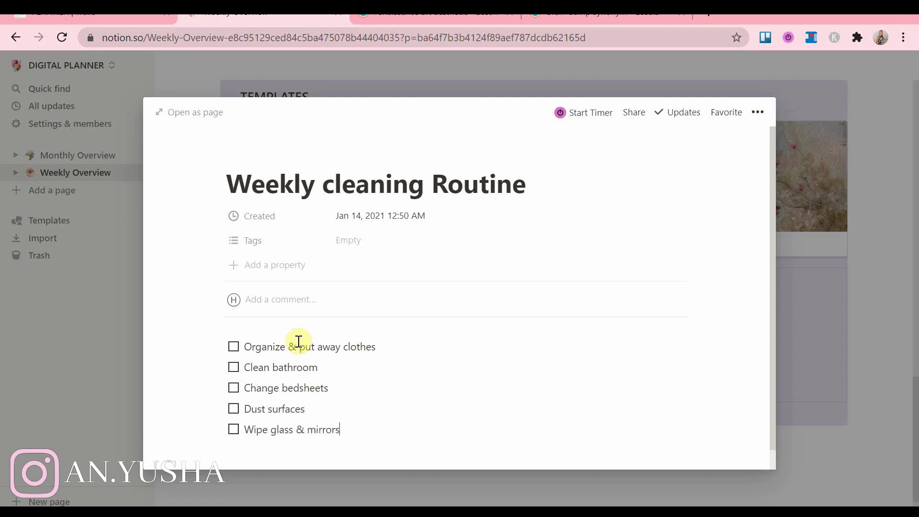
{"action": "key", "text": "Return"}
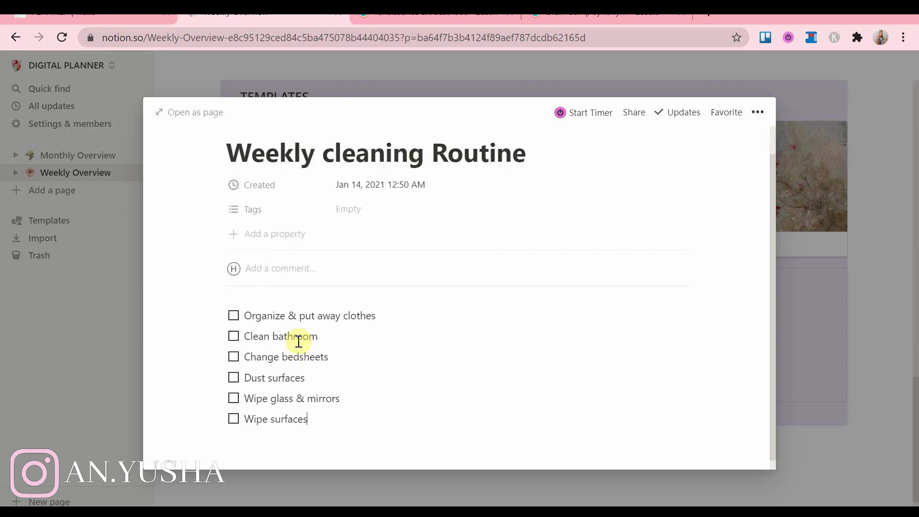
Step: Add the to-dos "Clean kitchen", "Vacuum", "Mop" and "Wash litter box" to the cleaning checklist
{"action": "key", "text": "Return"}
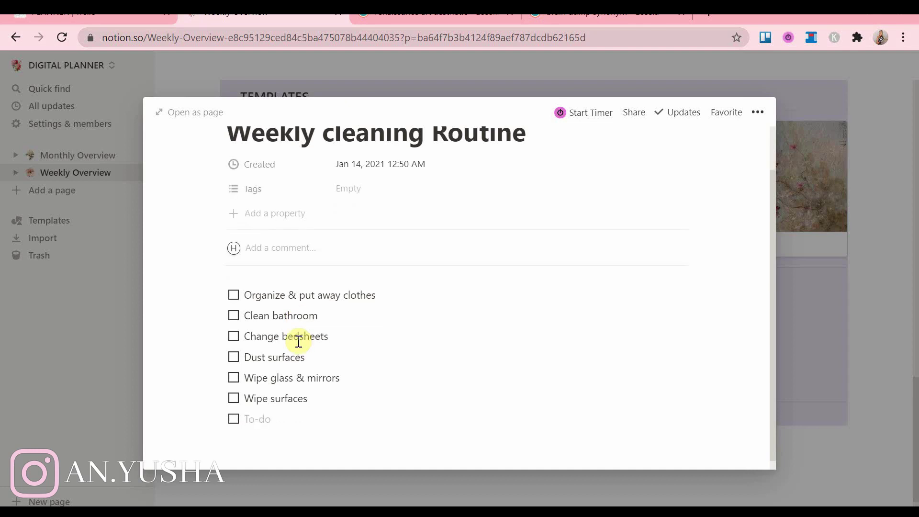
{"action": "key", "text": "Return"}
{"action": "type", "text": "Vacuum"}
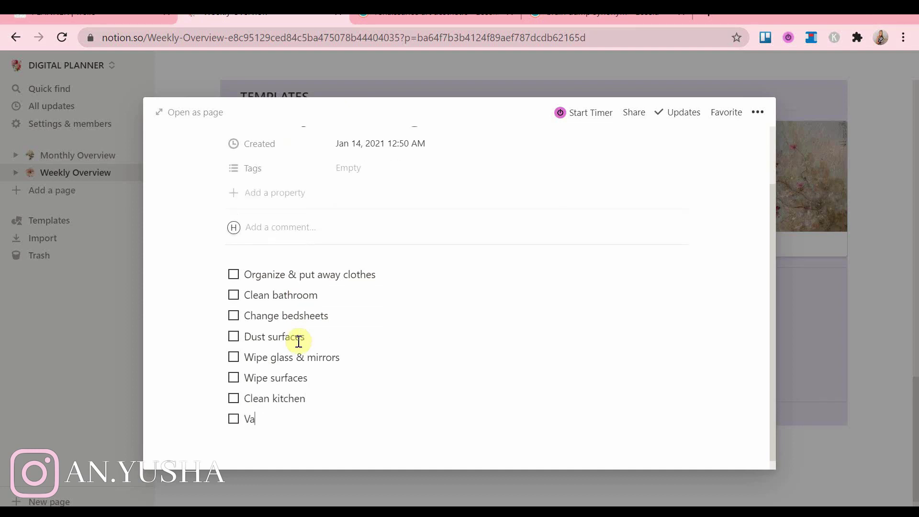
{"action": "key", "text": "Return"}
{"action": "type", "text": "Mop"}
{"action": "key", "text": "Return"}
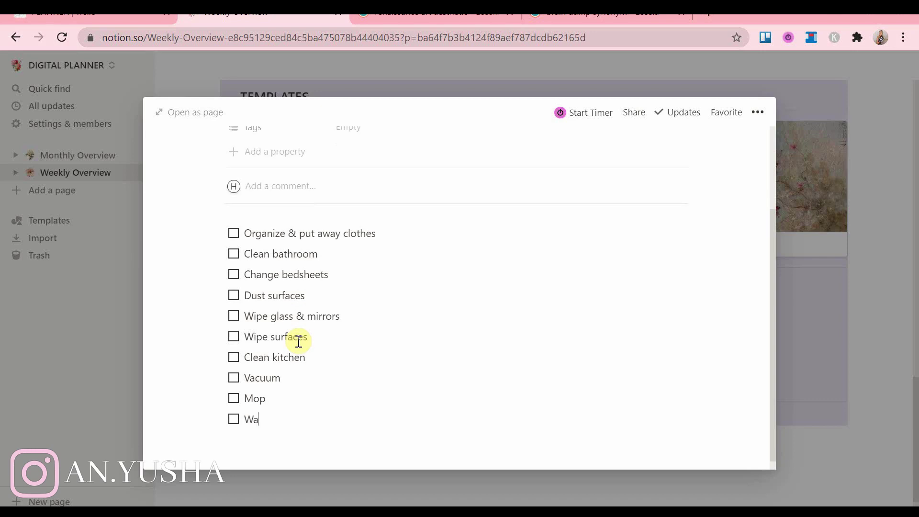
{"action": "type", "text": "Wash litter box"}
{"action": "key", "text": "Return"}
Step: Upload the painting of a pink rose below the cleaning checklist and return to the gallery
{"action": "key", "text": "Return"}
{"action": "type", "text": "/"}
{"action": "left_click_drag", "start_coordinate": [436, 239], "coordinate": [438, 384]}
{"action": "left_click", "coordinate": [357, 345]}
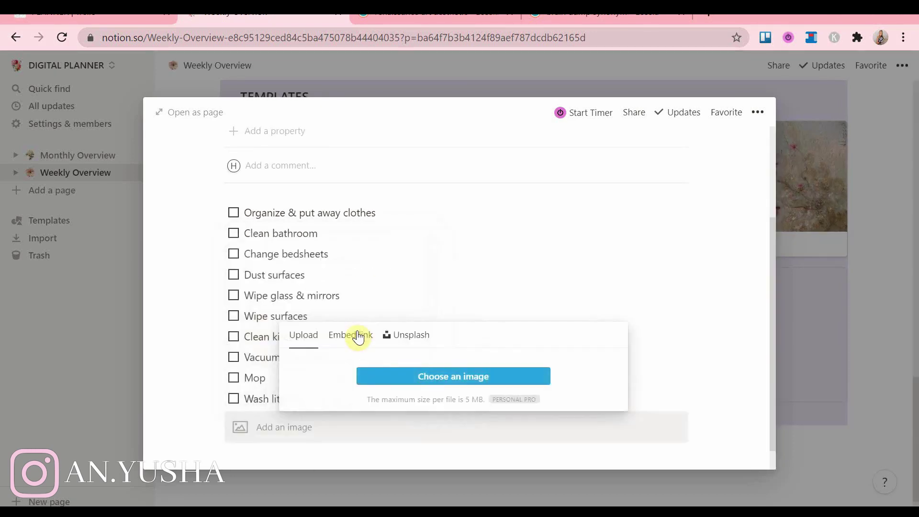
{"action": "left_click", "coordinate": [417, 377]}
{"action": "left_click_drag", "start_coordinate": [447, 105], "coordinate": [446, 159]}
{"action": "double_click", "coordinate": [420, 160]}
{"action": "key", "text": "Escape"}
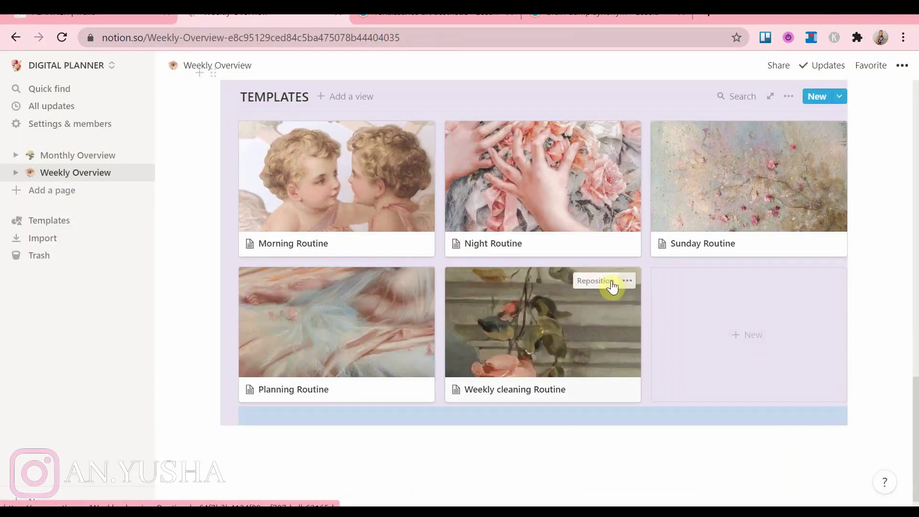
Step: Reposition the cover of the Weekly cleaning Routine card and retitle the card "Sunday Cleaning Routine"
{"action": "left_click", "coordinate": [596, 280]}
{"action": "left_click", "coordinate": [577, 281]}
{"action": "left_click", "coordinate": [511, 389]}
{"action": "double_click", "coordinate": [232, 185]}
{"action": "type", "text": "Sunday cleaning Routine"}
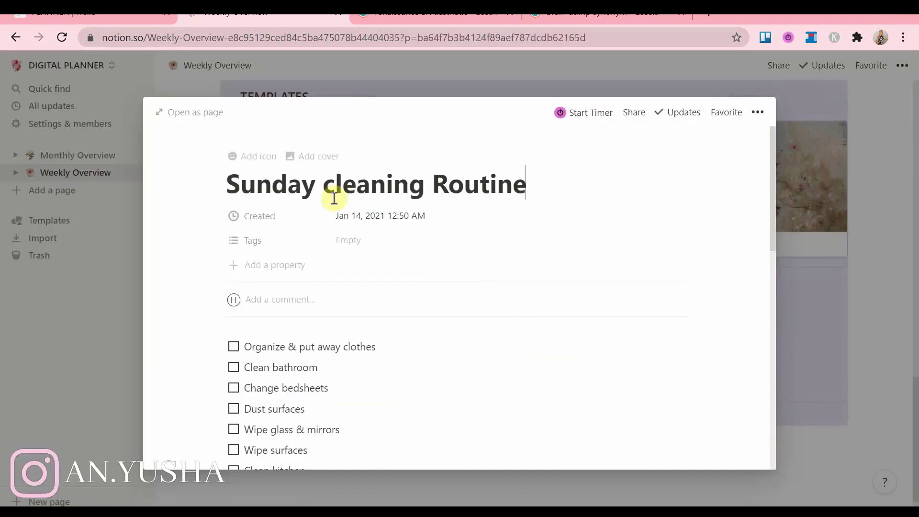
Step: Create a gallery card titled "Self Care Routine" with the to-do "Shower"
{"action": "left_click", "coordinate": [796, 334]}
{"action": "left_click", "coordinate": [796, 335]}
{"action": "type", "text": "Self Care Routine"}
{"action": "left_click", "coordinate": [313, 344]}
{"action": "type", "text": "[] Shower"}
Step: Nest the to-dos "Wash hair", "Hair mask", "Exfoliate" and "Shave" under Shower
{"action": "key", "text": "Return"}
{"action": "key", "text": "Tab"}
{"action": "type", "text": "W"}
{"action": "type", "text": "Hair mask"}
{"action": "key", "text": "Return"}
{"action": "type", "text": "Exfoliate"}
{"action": "key", "text": "Return"}
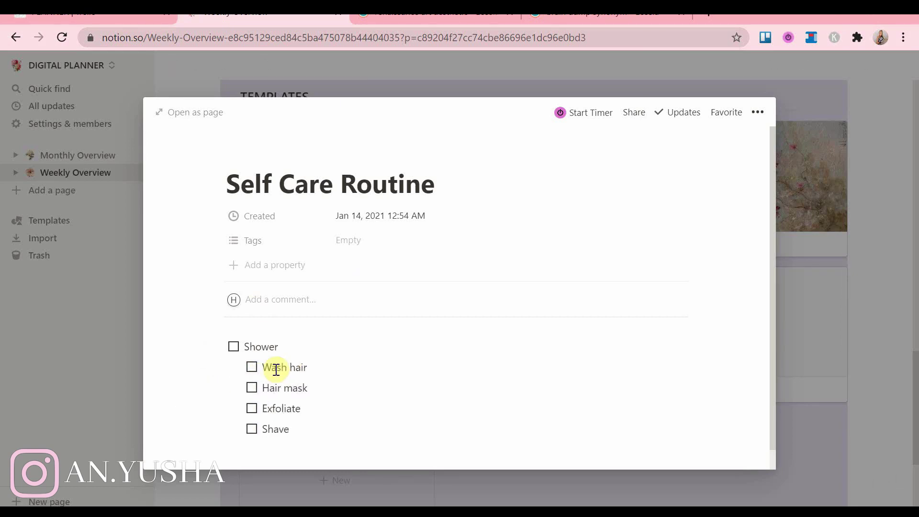
Step: Add the unindented to-dos "Moisturize" and "Self tan" below the Shower group
{"action": "key", "text": "Return"}
{"action": "key", "text": "Return"}
{"action": "type", "text": "Mo"}
{"action": "left_click", "coordinate": [302, 400]}
{"action": "key", "text": "Return"}
{"action": "key", "text": "Return"}
{"action": "type", "text": "Moisturize"}
Step: Add the to-dos "Manicure" and "Pedicure" and move them above Shower
{"action": "left_click", "coordinate": [298, 435]}
{"action": "key", "text": "Return"}
{"action": "type", "text": "Manicure"}
{"action": "key", "text": "Return"}
{"action": "type", "text": "Pedicure"}
{"action": "left_click_drag", "start_coordinate": [218, 398], "coordinate": [221, 245]}
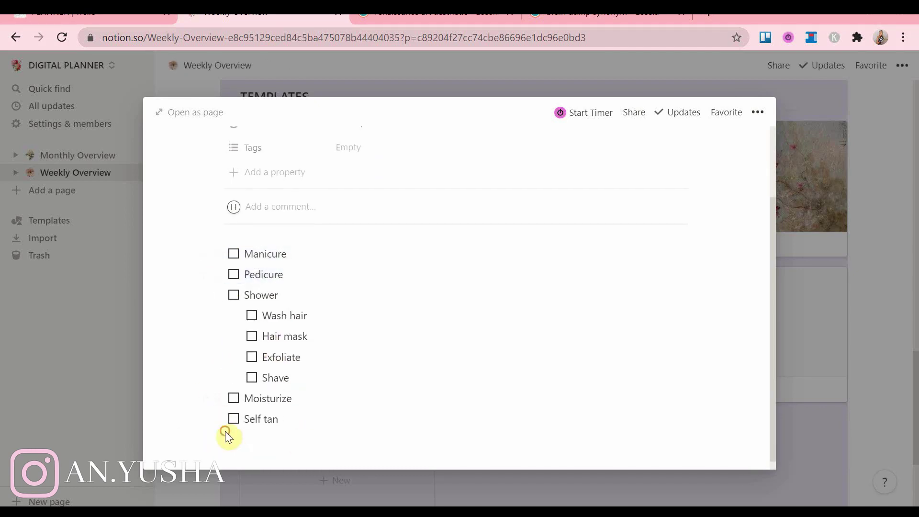
{"action": "left_click_drag", "start_coordinate": [218, 418], "coordinate": [221, 264]}
{"action": "left_click", "coordinate": [229, 434]}
Step: Add the to-do "Put on your favorite show" and move it to the start of the Self Care checklist
{"action": "left_click", "coordinate": [294, 408]}
{"action": "key", "text": "Return"}
{"action": "type", "text": "Put on your favorite show"}
{"action": "left_click_drag", "start_coordinate": [218, 419], "coordinate": [215, 225]}
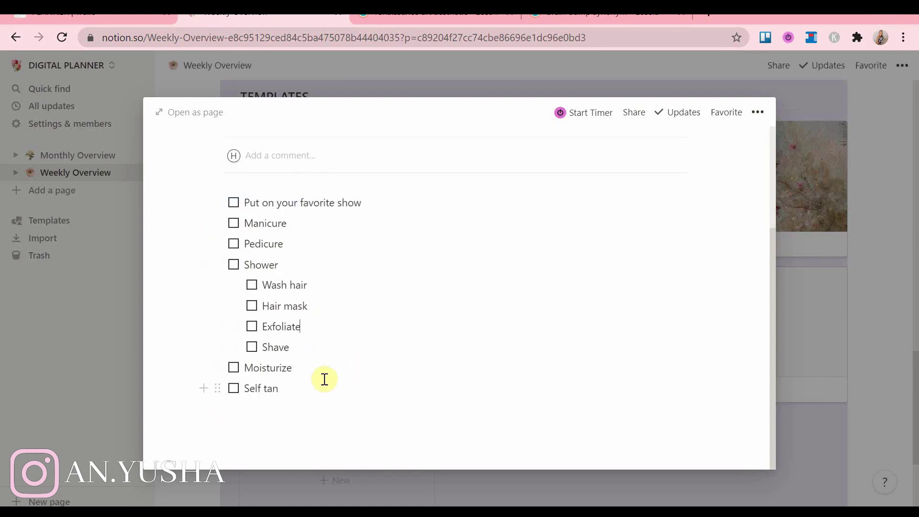
Step: Reword the Shower to-do as "Shower/bubble bath"
{"action": "scroll", "coordinate": [324, 386], "scroll_direction": "up", "scroll_amount": 1}
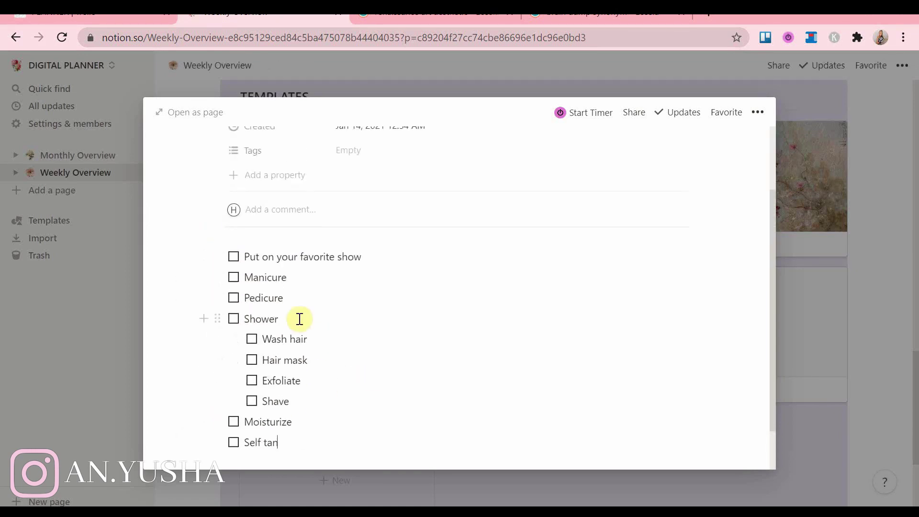
{"action": "left_click", "coordinate": [300, 319]}
{"action": "type", "text": "/bubble bath"}
Step: Add the to-do "Shave & tint eyebrows" after Self tan
{"action": "left_click", "coordinate": [287, 442]}
{"action": "key", "text": "Return"}
{"action": "type", "text": "Sha"}
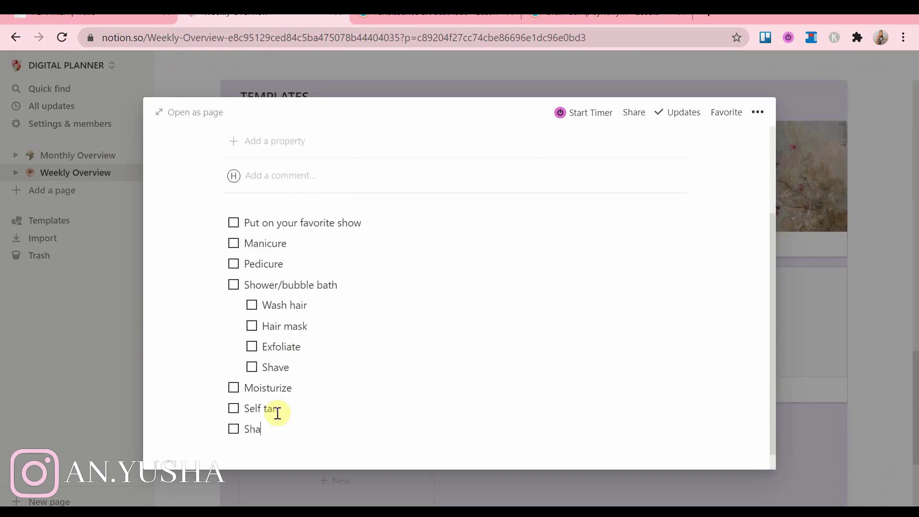
{"action": "type", "text": "ve eyebrows"}
{"action": "left_click", "coordinate": [274, 429]}
{"action": "type", "text": "& tint"}
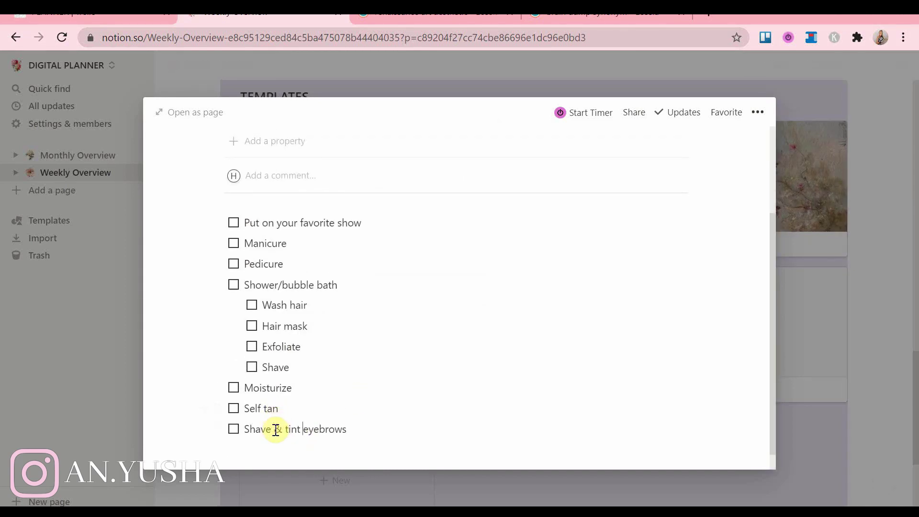
Step: Add the to-do "Face mask" and reorder the list so "Shave & tint eyebrows" and "Face mask" come before "Self tan"
{"action": "key", "text": "Return"}
{"action": "double_click", "coordinate": [275, 430]}
{"action": "left_click", "coordinate": [244, 420]}
{"action": "key", "text": "BackSpace"}
{"action": "left_click_drag", "start_coordinate": [217, 408], "coordinate": [239, 379]}
{"action": "left_click", "coordinate": [307, 412]}
{"action": "key", "text": "Return"}
{"action": "type", "text": "Sk"}
{"action": "left_click_drag", "start_coordinate": [218, 430], "coordinate": [234, 394]}
Step: Upload the painting of winged horses below the Self Care Routine checklist and return to the gallery
{"action": "scroll", "coordinate": [349, 406], "scroll_direction": "down", "scroll_amount": 1}
{"action": "left_click", "coordinate": [336, 430]}
{"action": "type", "text": "/"}
{"action": "scroll", "coordinate": [431, 354], "scroll_direction": "down", "scroll_amount": 15}
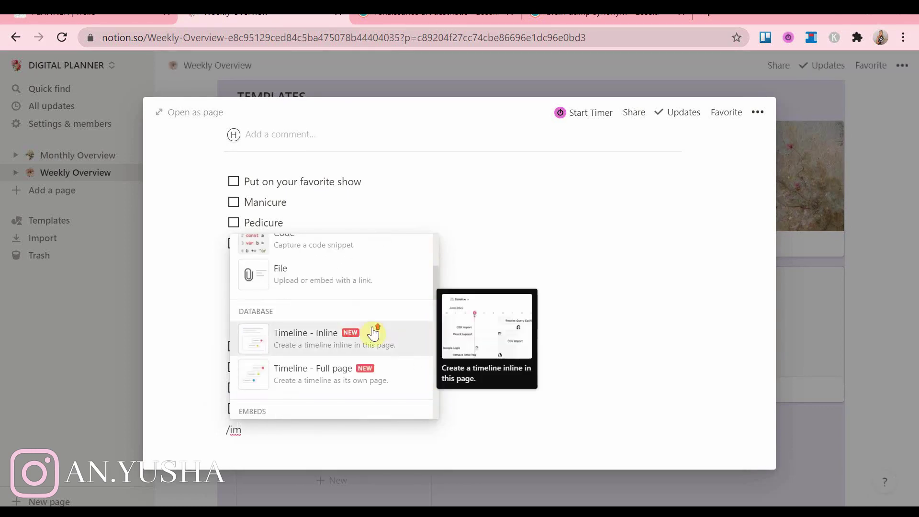
{"action": "left_click", "coordinate": [349, 270]}
{"action": "left_click", "coordinate": [419, 387]}
{"action": "scroll", "coordinate": [445, 96], "scroll_direction": "down", "scroll_amount": 5}
{"action": "double_click", "coordinate": [267, 126]}
{"action": "left_click", "coordinate": [823, 385]}
Step: Turn on the database lock for the TEMPLATES gallery
{"action": "scroll", "coordinate": [648, 420], "scroll_direction": "down", "scroll_amount": 3}
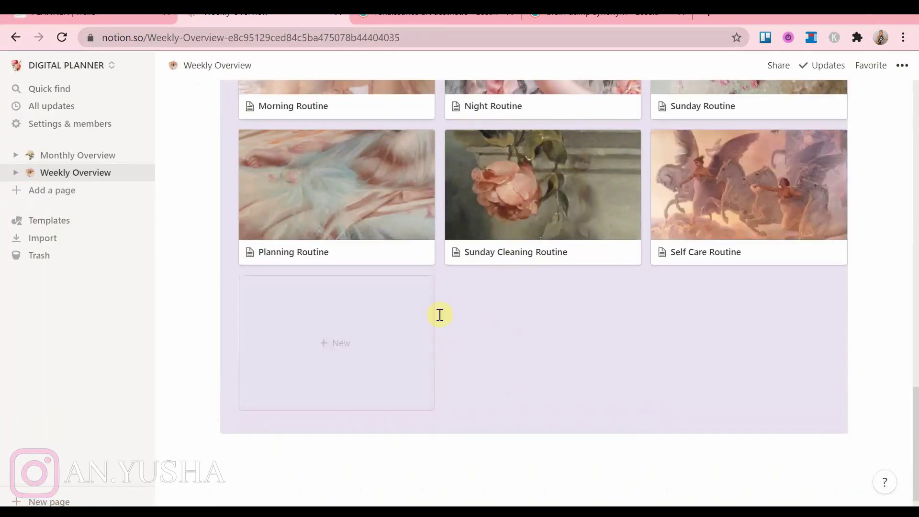
{"action": "scroll", "coordinate": [519, 322], "scroll_direction": "up", "scroll_amount": 7}
{"action": "left_click", "coordinate": [789, 287]}
{"action": "left_click", "coordinate": [836, 268]}
{"action": "left_click", "coordinate": [196, 299]}
{"action": "scroll", "coordinate": [527, 307], "scroll_direction": "down", "scroll_amount": 5}
{"action": "scroll", "coordinate": [527, 306], "scroll_direction": "up", "scroll_amount": 5}
Step: Temporarily unlock the TEMPLATES gallery and check the gallery and page options
{"action": "left_click", "coordinate": [831, 281]}
{"action": "left_click", "coordinate": [331, 282]}
{"action": "left_click", "coordinate": [788, 282]}
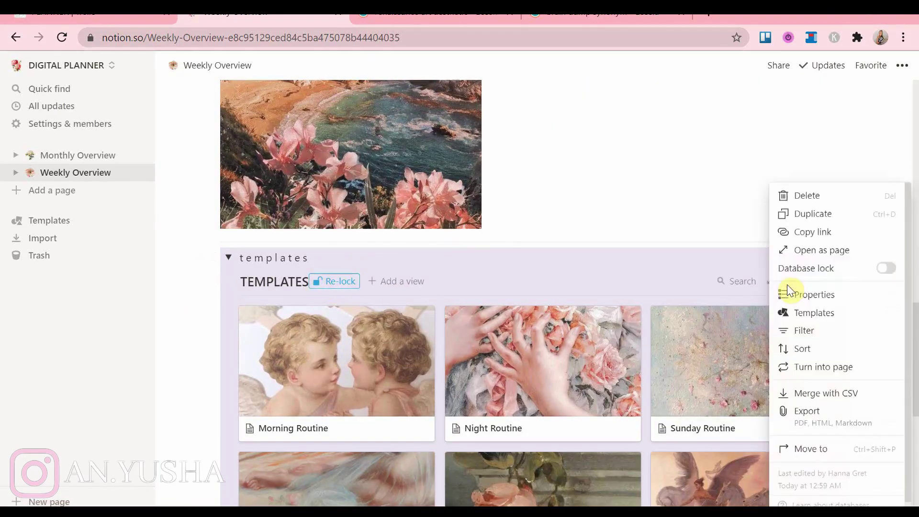
{"action": "left_click", "coordinate": [658, 235]}
{"action": "scroll", "coordinate": [658, 235], "scroll_direction": "up", "scroll_amount": 2}
{"action": "left_click", "coordinate": [902, 65]}
{"action": "left_click", "coordinate": [798, 314]}
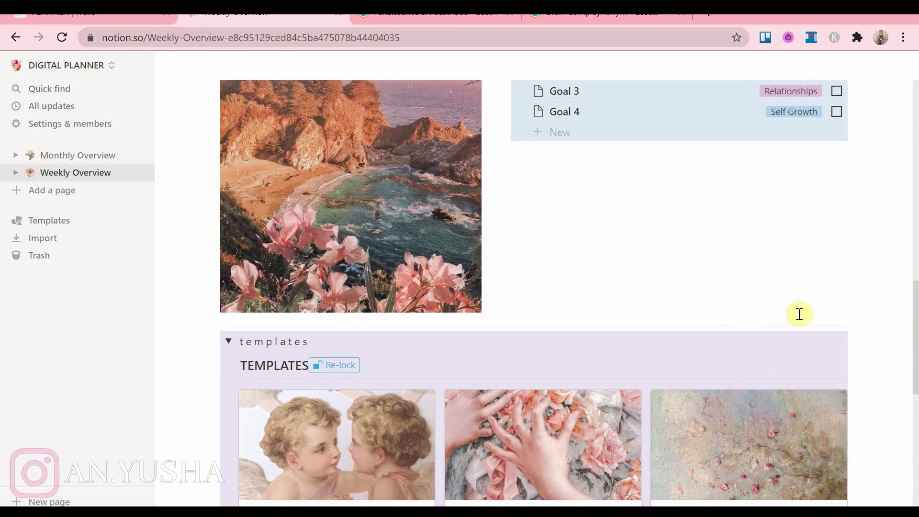
Step: Choose an image file again for the block under the Self Care Routine checklist and return to the gallery
{"action": "scroll", "coordinate": [799, 315], "scroll_direction": "down", "scroll_amount": 4}
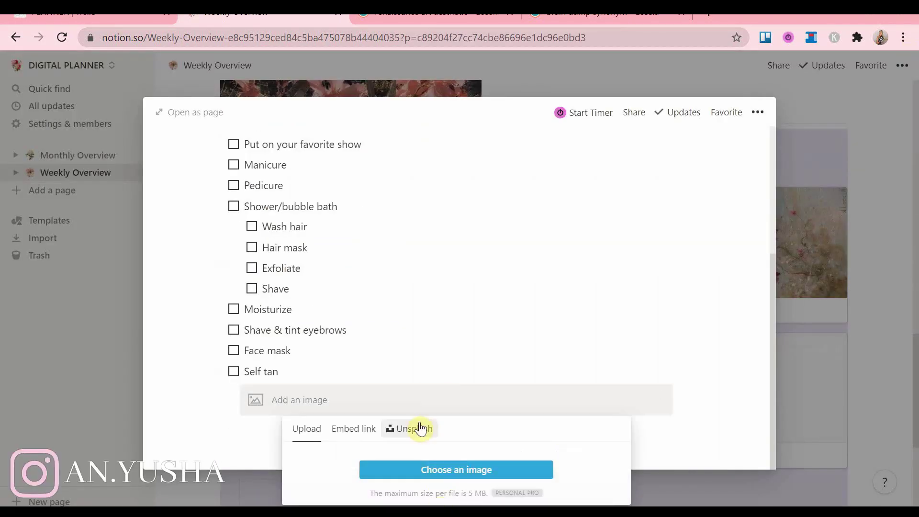
{"action": "left_click", "coordinate": [456, 467]}
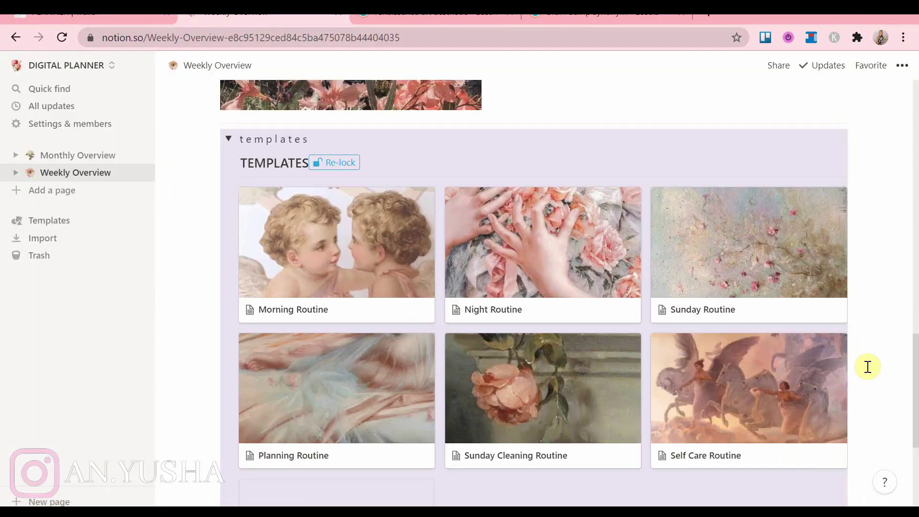
{"action": "scroll", "coordinate": [868, 367], "scroll_direction": "down", "scroll_amount": 10}
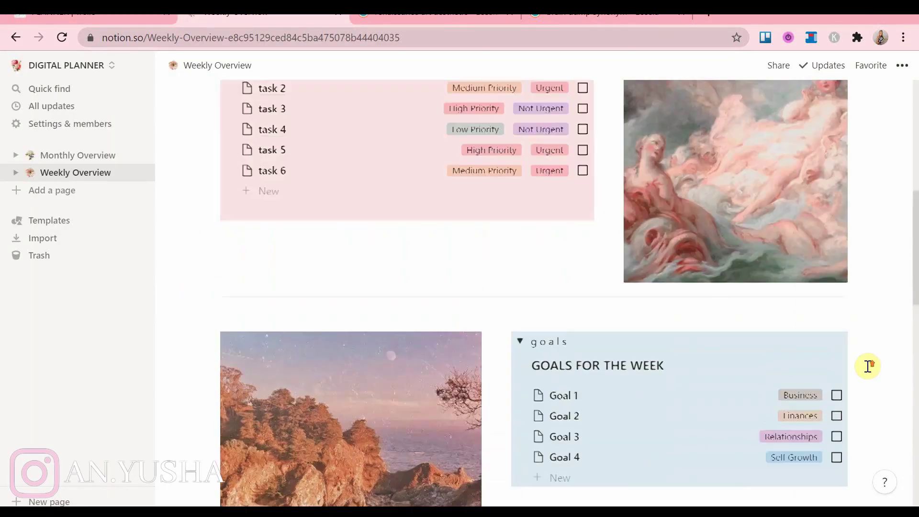
Step: Create a gallery card titled "Weekly Review Journal"
{"action": "scroll", "coordinate": [476, 363], "scroll_direction": "up", "scroll_amount": 8}
{"action": "left_click", "coordinate": [381, 352]}
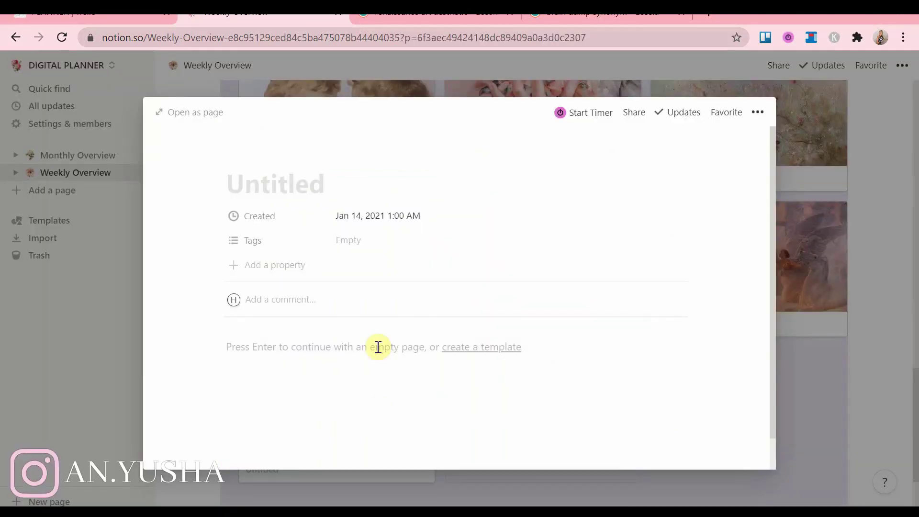
{"action": "type", "text": "Weekly Review Journal"}
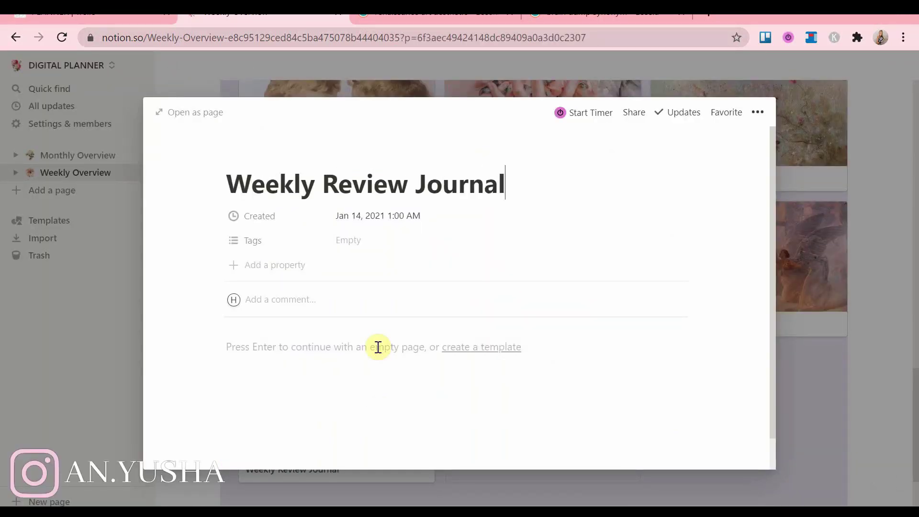
Step: Close the Weekly Review Journal card and add a quote block directly below the weekly goals section
{"action": "key", "text": "Return"}
{"action": "key", "text": "Escape"}
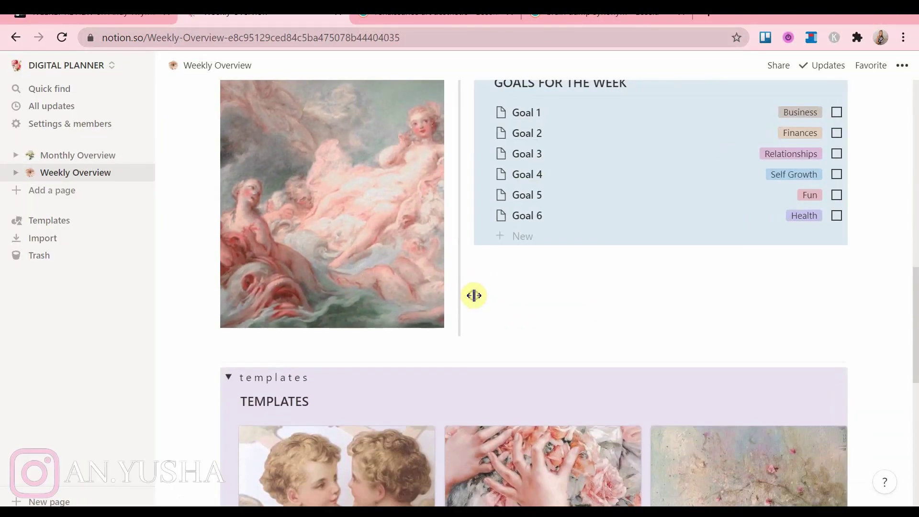
{"action": "scroll", "coordinate": [893, 251], "scroll_direction": "up", "scroll_amount": 2}
{"action": "left_click", "coordinate": [483, 390]}
{"action": "key", "text": "BackSpace"}
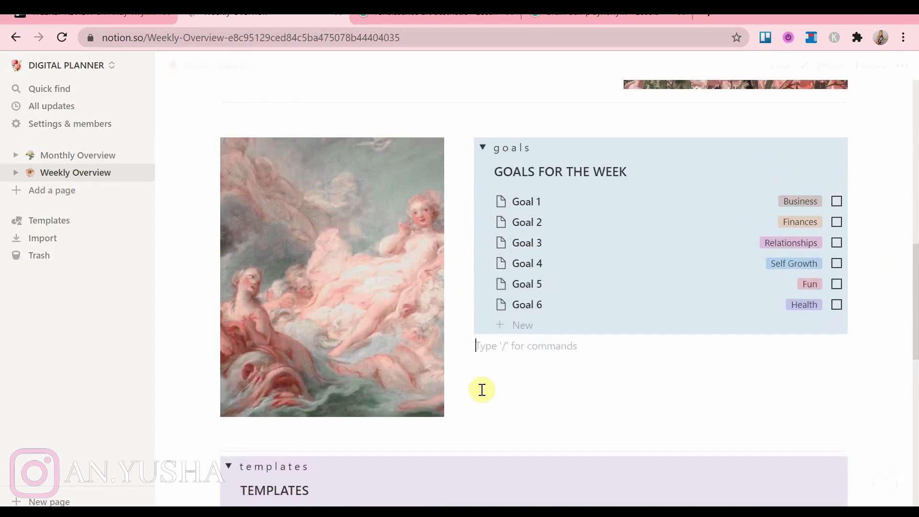
{"action": "type", "text": "/quote"}
{"action": "key", "text": "Return"}
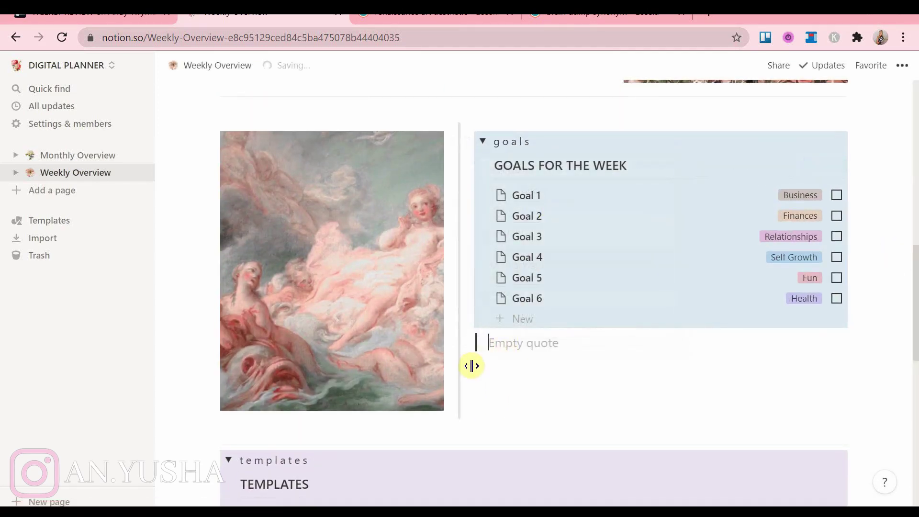
Step: Enter "Insert motivational quote of the week here." as the text of the quote block
{"action": "type", "text": "Insert motivational "}
{"action": "type", "text": "quote of the week here"}
{"action": "left_click", "coordinate": [523, 345]}
{"action": "type", "text": "motivational"}
{"action": "left_click", "coordinate": [734, 340]}
{"action": "type", "text": "."}
Step: Format the whole placeholder quote under the weekly goals in italics with gray text
{"action": "left_click_drag", "start_coordinate": [735, 340], "coordinate": [471, 334]}
{"action": "left_click", "coordinate": [636, 315]}
{"action": "left_click", "coordinate": [728, 315]}
{"action": "left_click", "coordinate": [711, 283]}
Step: Add an empty text block and move it between the goals section and the quote as a spacer
{"action": "left_click", "coordinate": [481, 369]}
{"action": "left_click", "coordinate": [585, 404]}
{"action": "left_click_drag", "start_coordinate": [468, 388], "coordinate": [474, 350]}
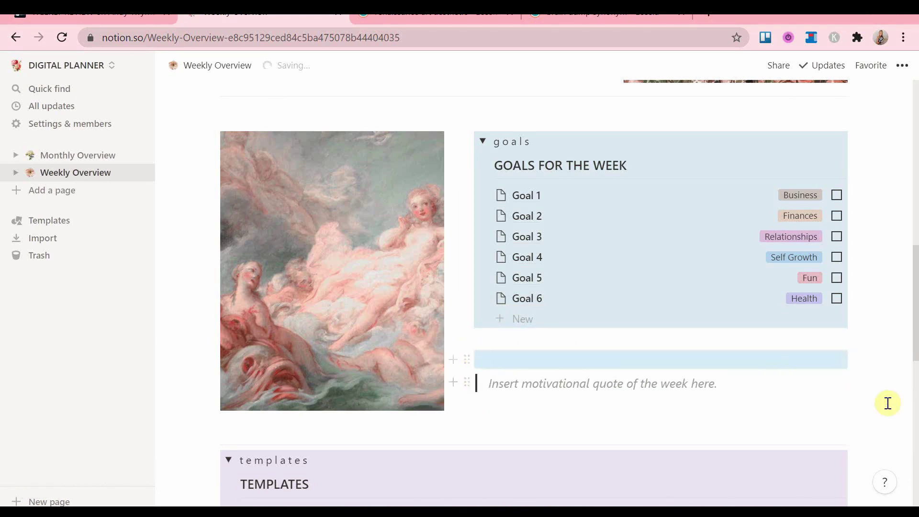
{"action": "left_click", "coordinate": [887, 403]}
{"action": "scroll", "coordinate": [743, 378], "scroll_direction": "up", "scroll_amount": 8}
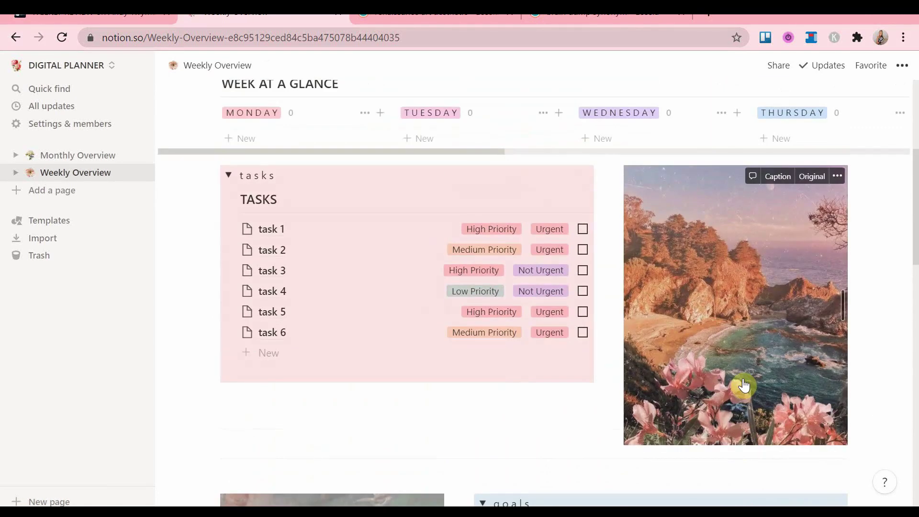
{"action": "scroll", "coordinate": [743, 384], "scroll_direction": "down", "scroll_amount": 1}
{"action": "scroll", "coordinate": [905, 318], "scroll_direction": "up", "scroll_amount": 2}
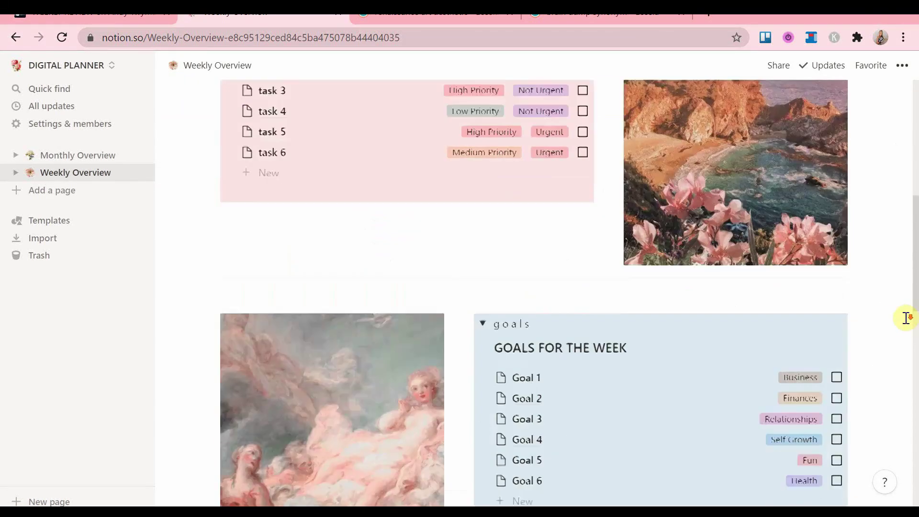